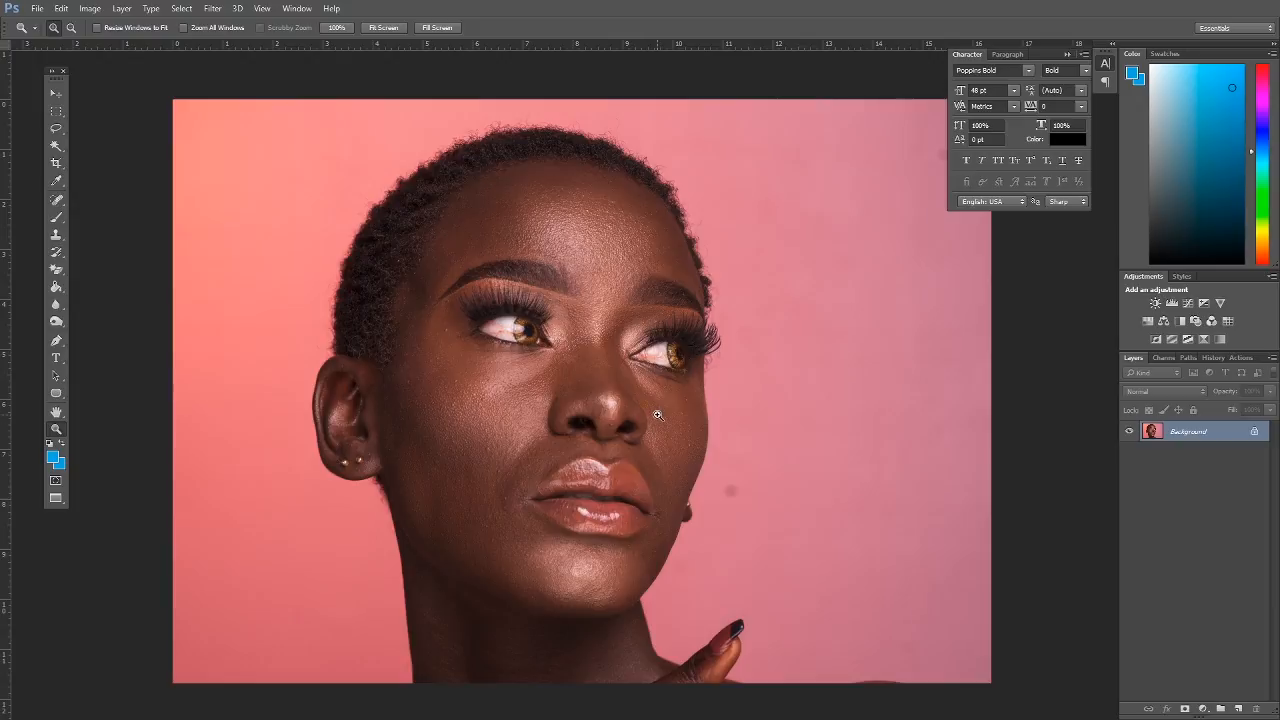
Examine the skin texture and tones of the portrait's face up close
click(564, 376)
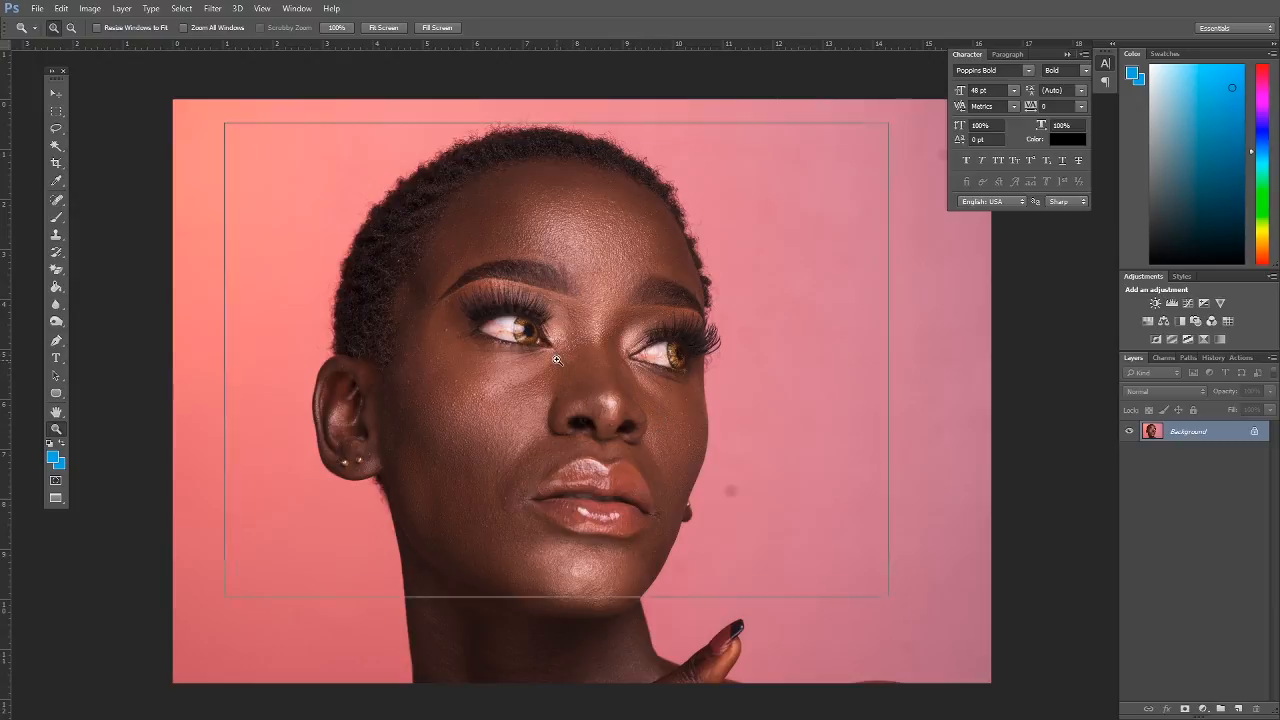
drag(614, 366, 660, 336)
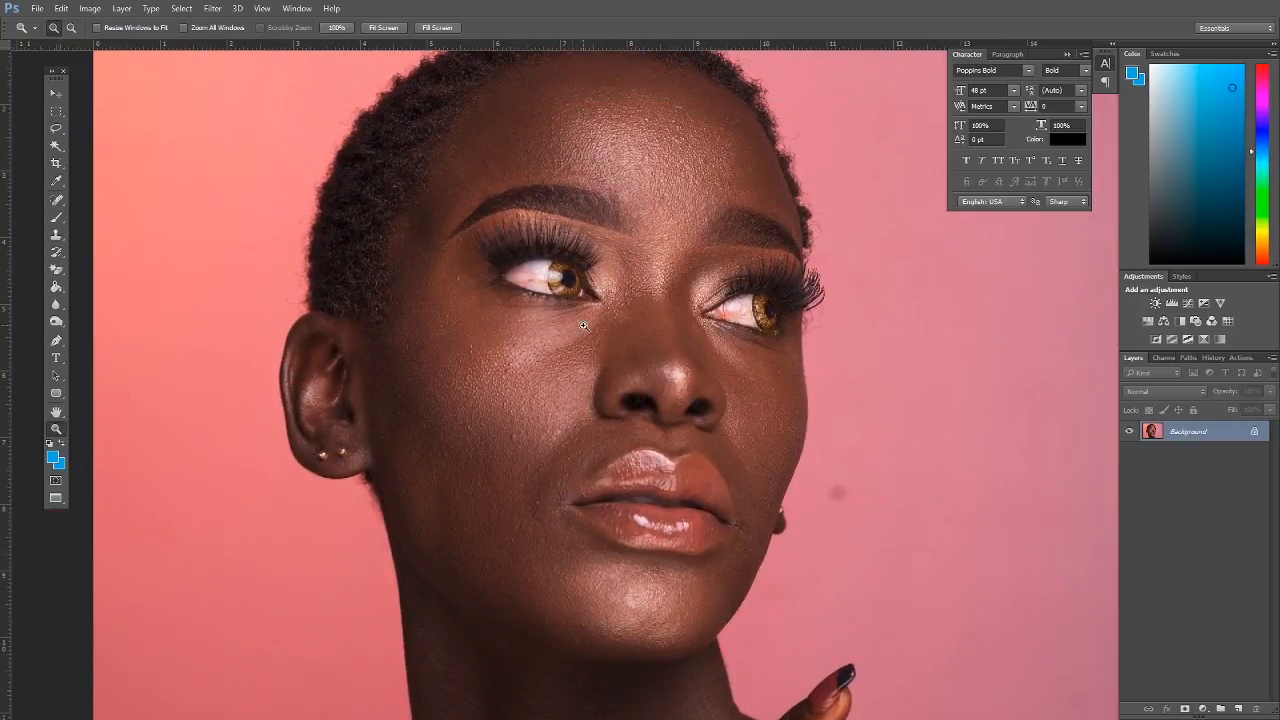
drag(619, 195, 612, 283)
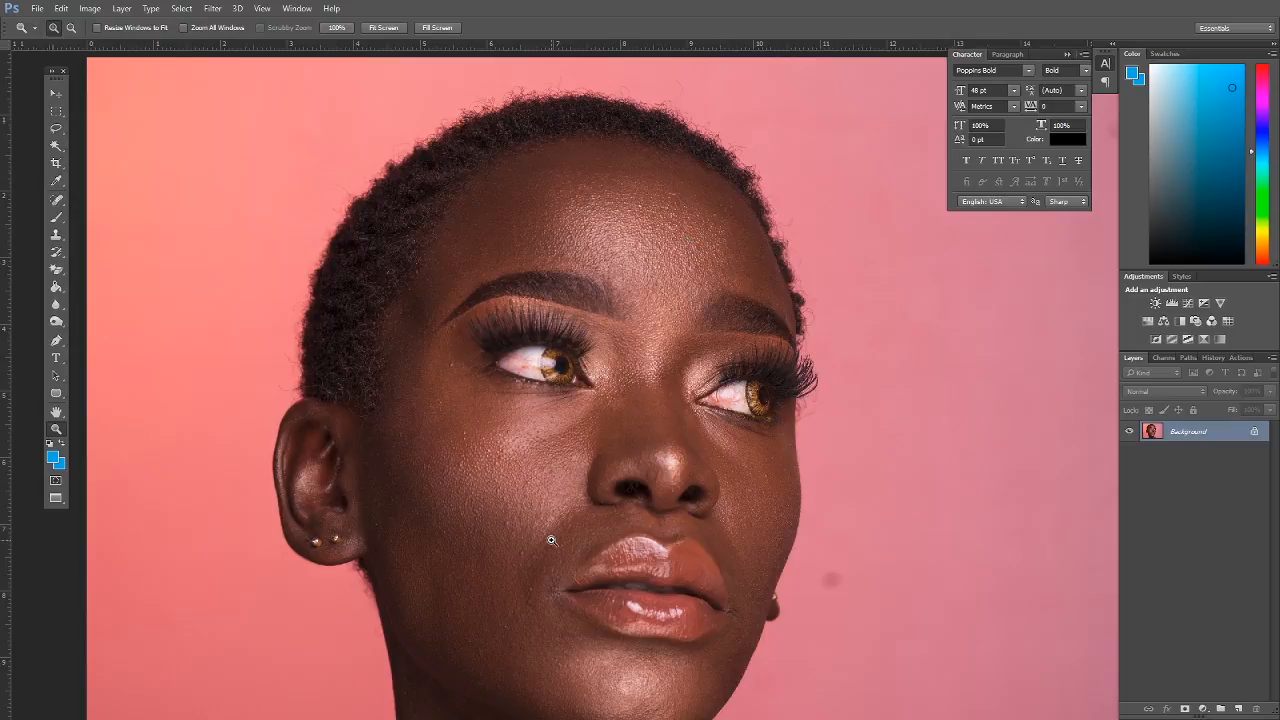
drag(561, 497, 584, 428)
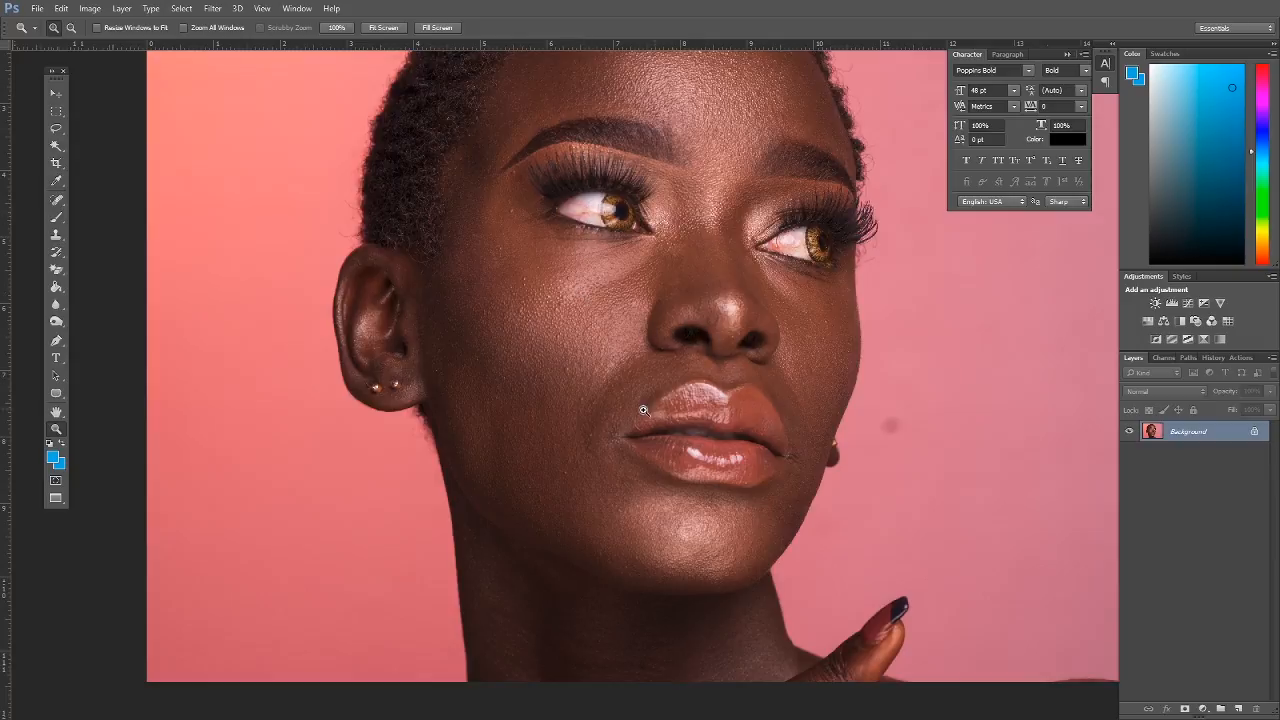
drag(750, 293, 680, 343)
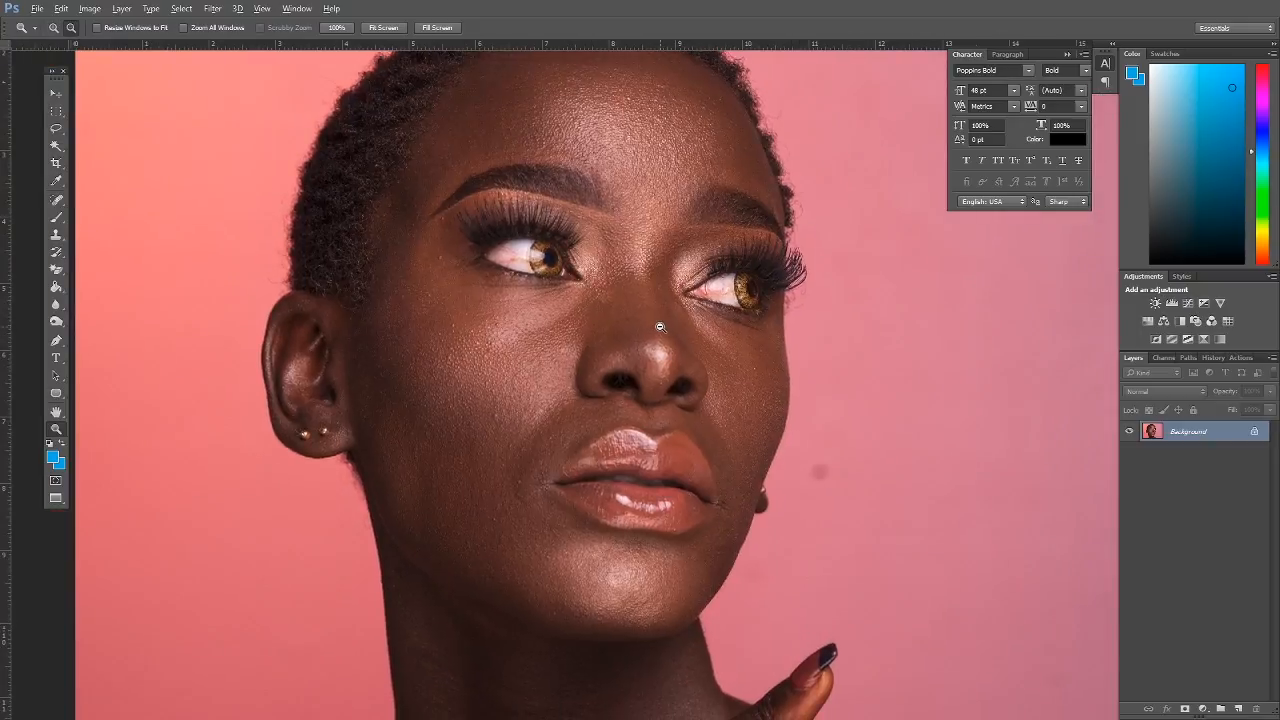
alt+click(660, 326)
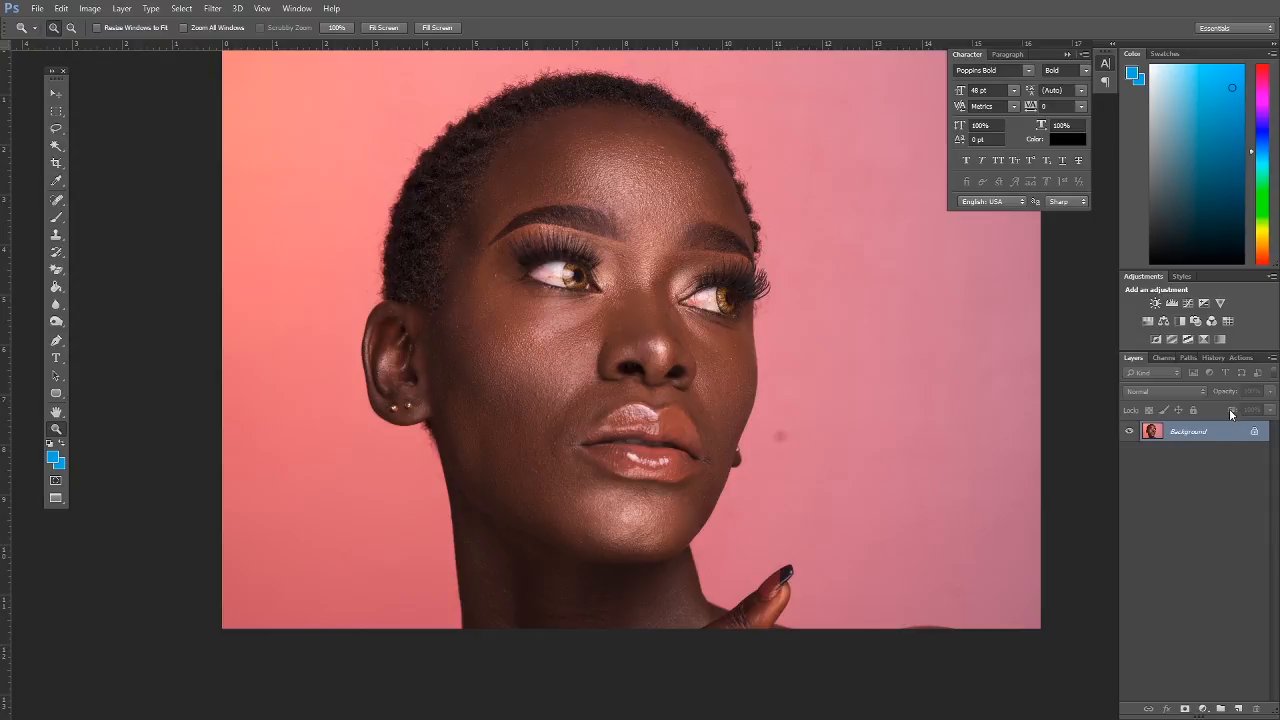
Duplicate the Background layer twice and hide the upper copy
drag(1230, 437, 1238, 708)
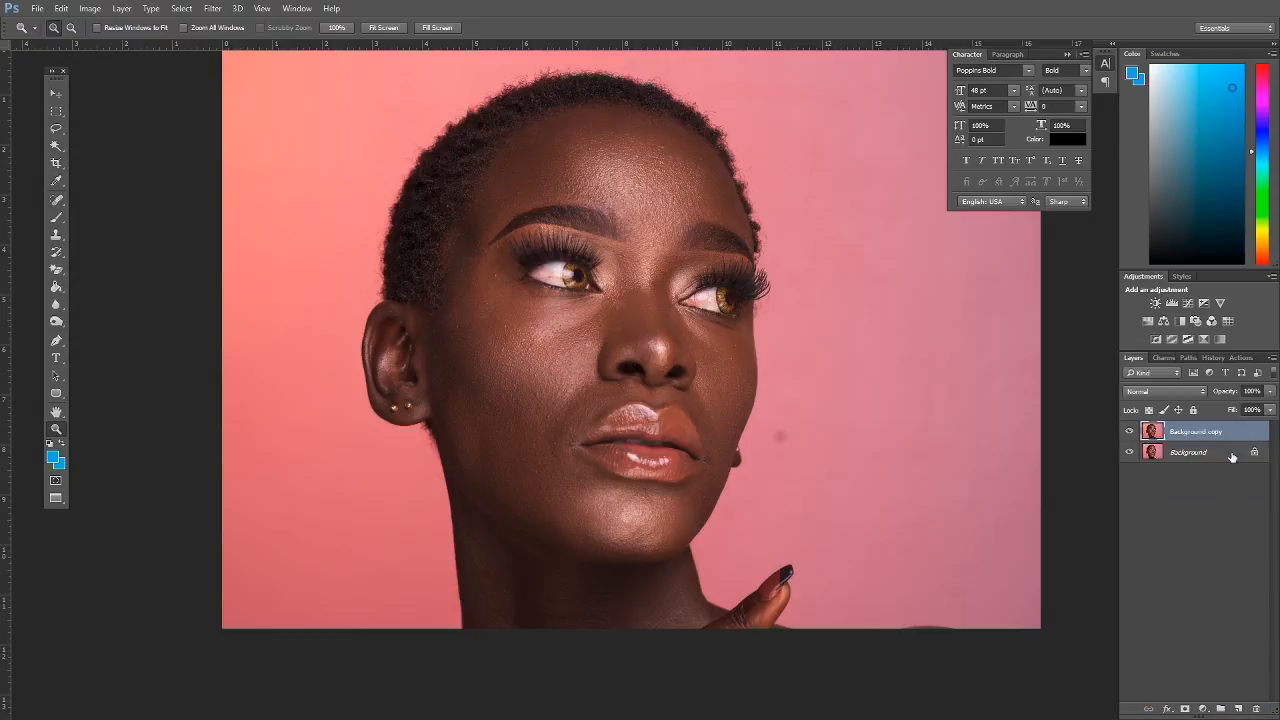
drag(1232, 438, 1240, 709)
click(1130, 431)
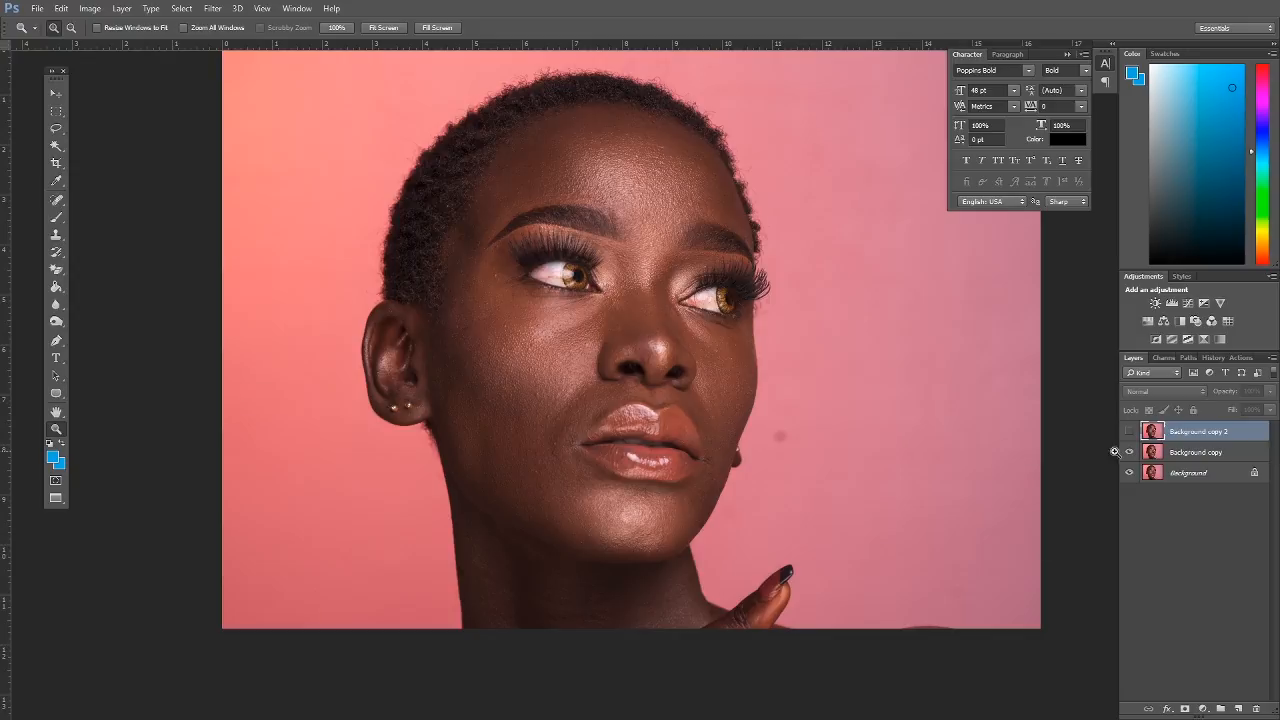
Rename the lower Background copy to "tones" and the upper copy to "textures"
click(1188, 455)
double_click(1190, 453)
text(Lones)
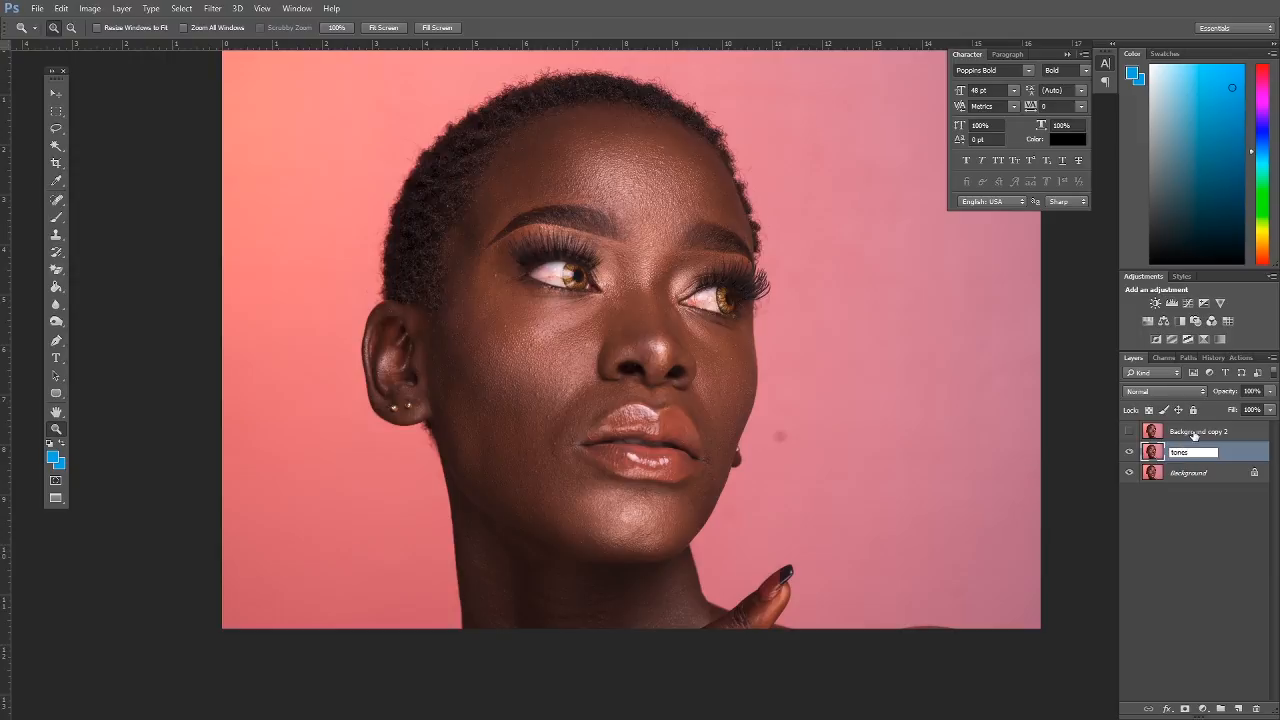
double_click(1195, 432)
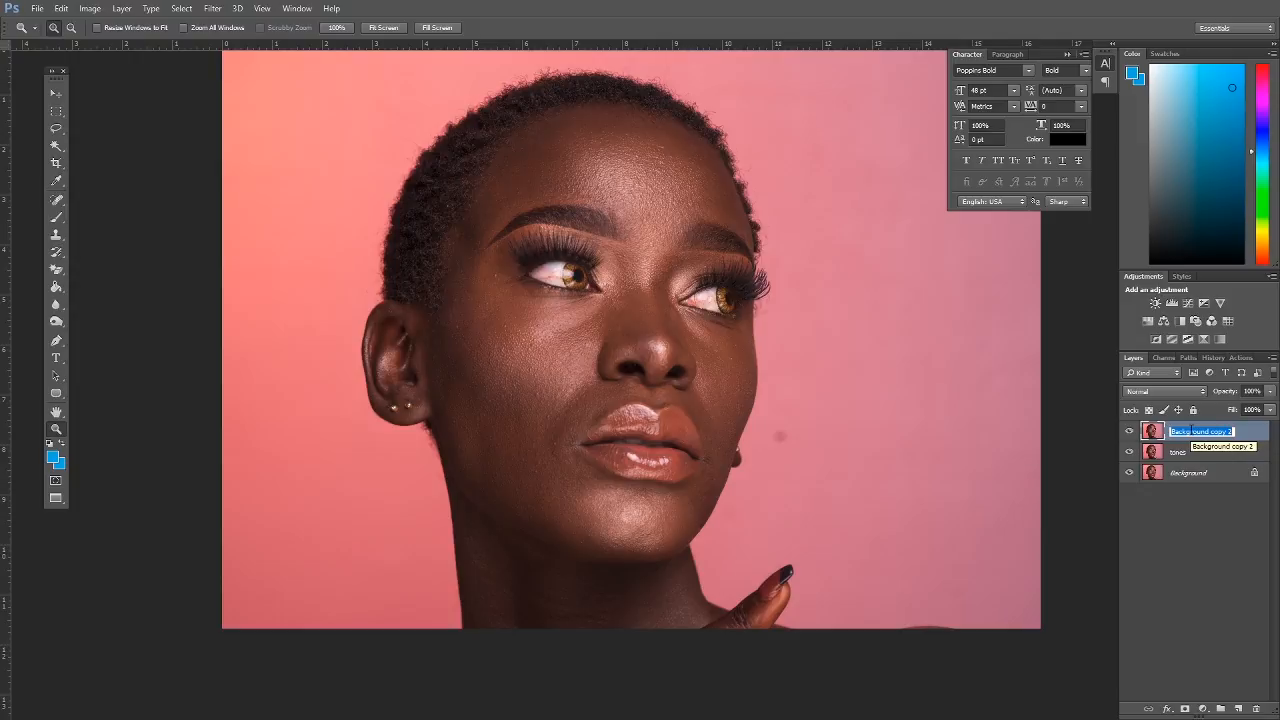
text(te)
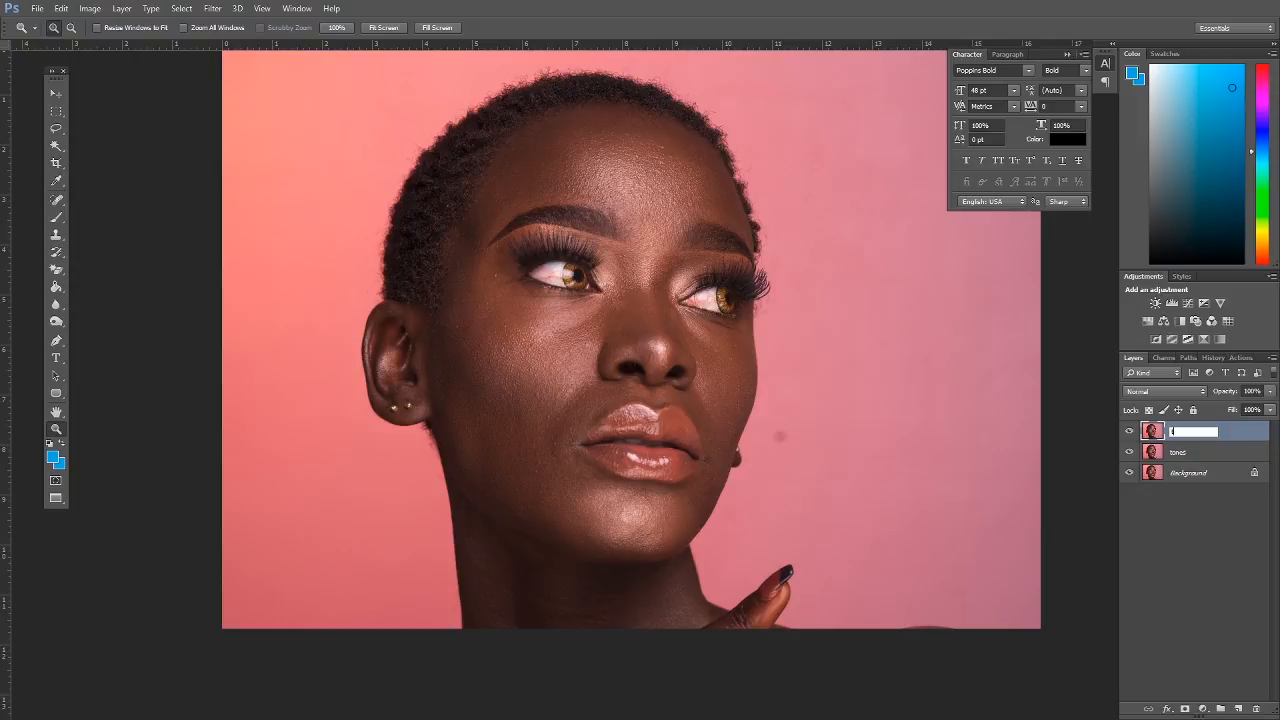
text(xtures)
key(Return)
Hide the textures layer and make the tones layer active
click(1129, 431)
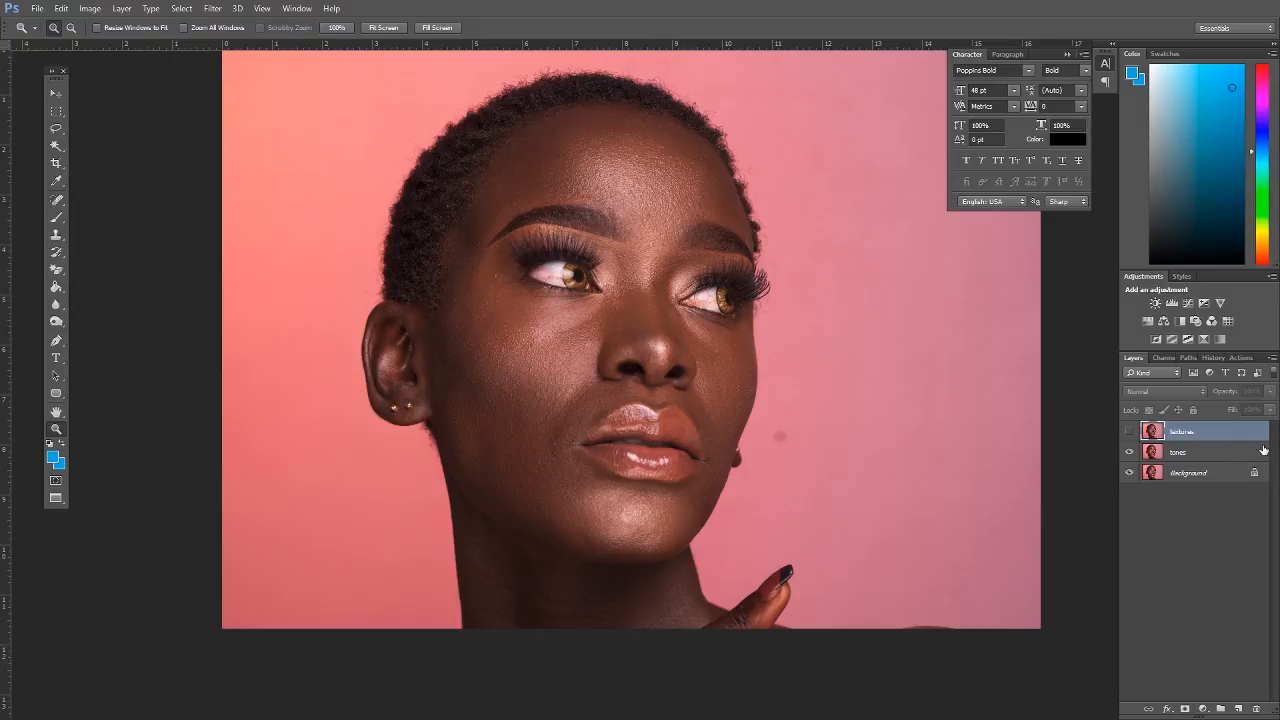
click(1129, 431)
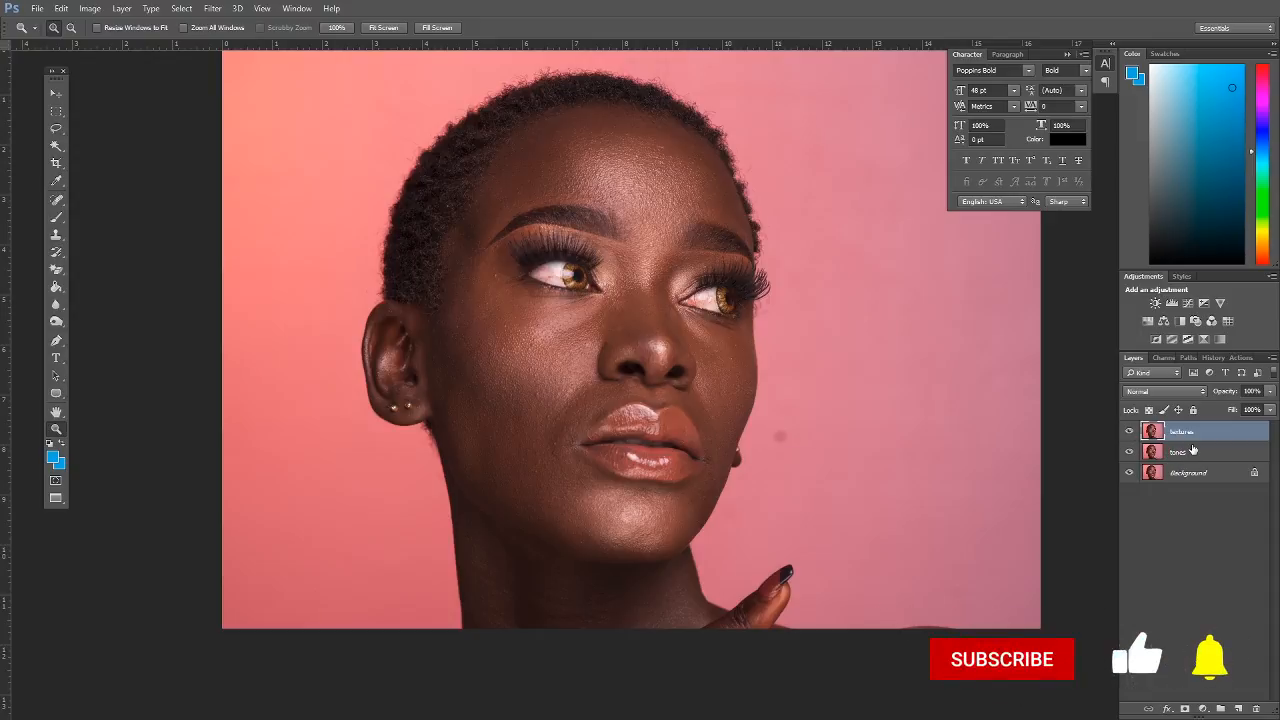
click(1188, 455)
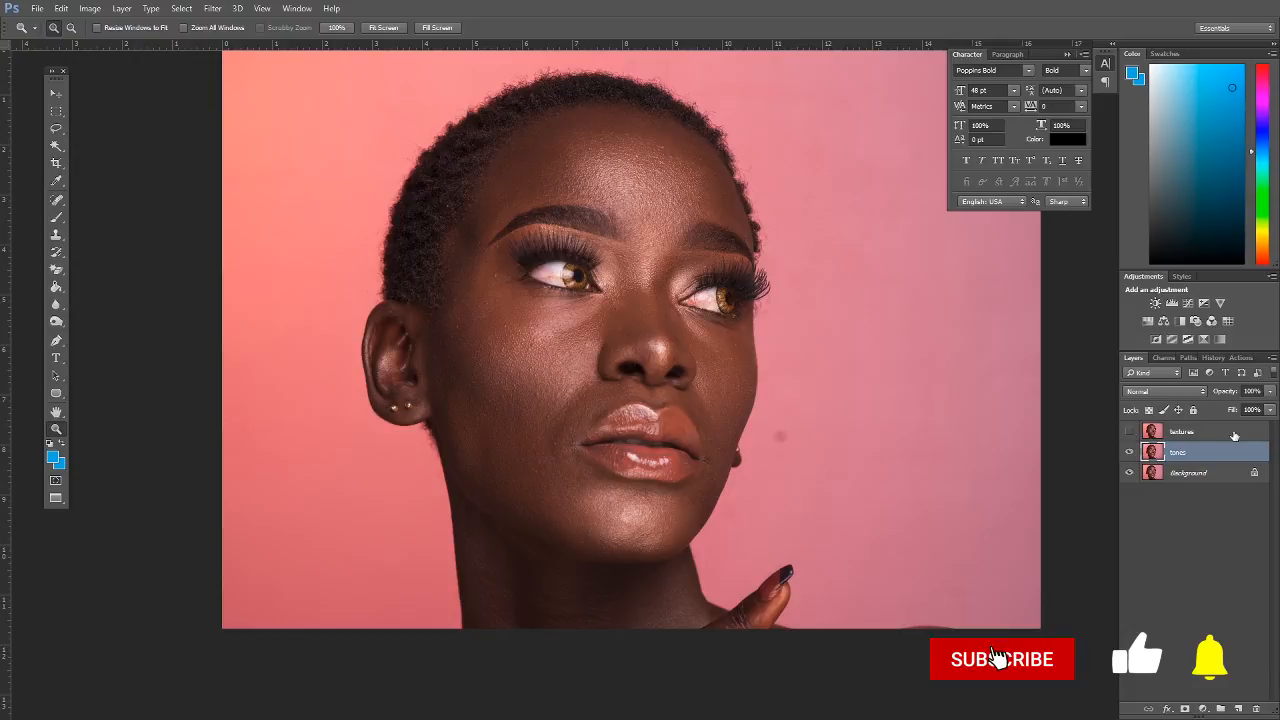
click(1130, 432)
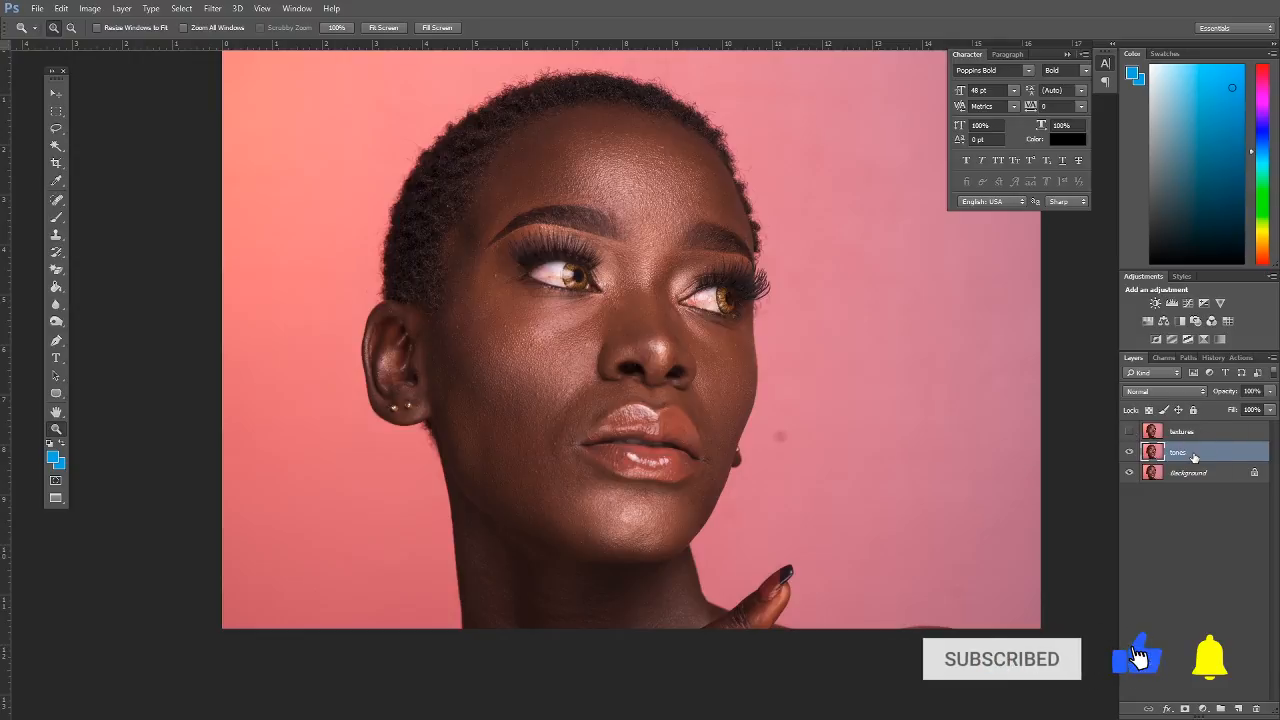
Apply a Gaussian Blur with a radius of about 9.4 pixels to the tones layer
click(213, 8)
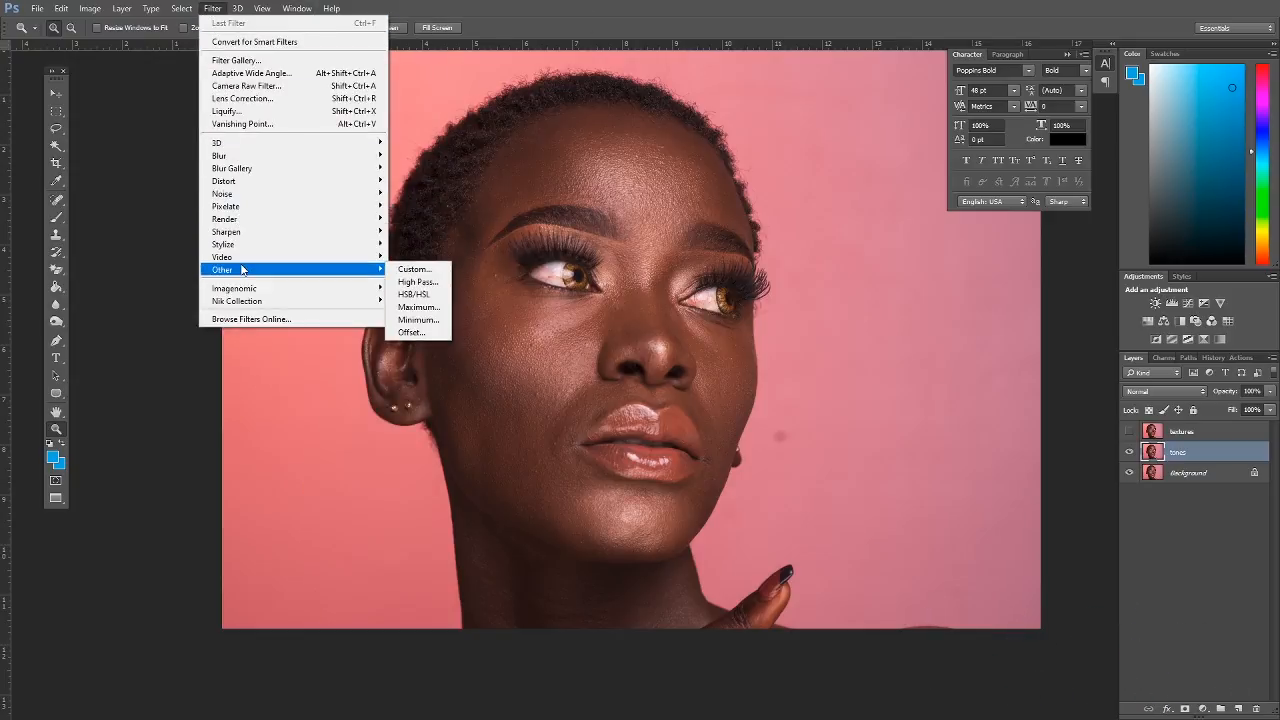
mouse_move(242, 160)
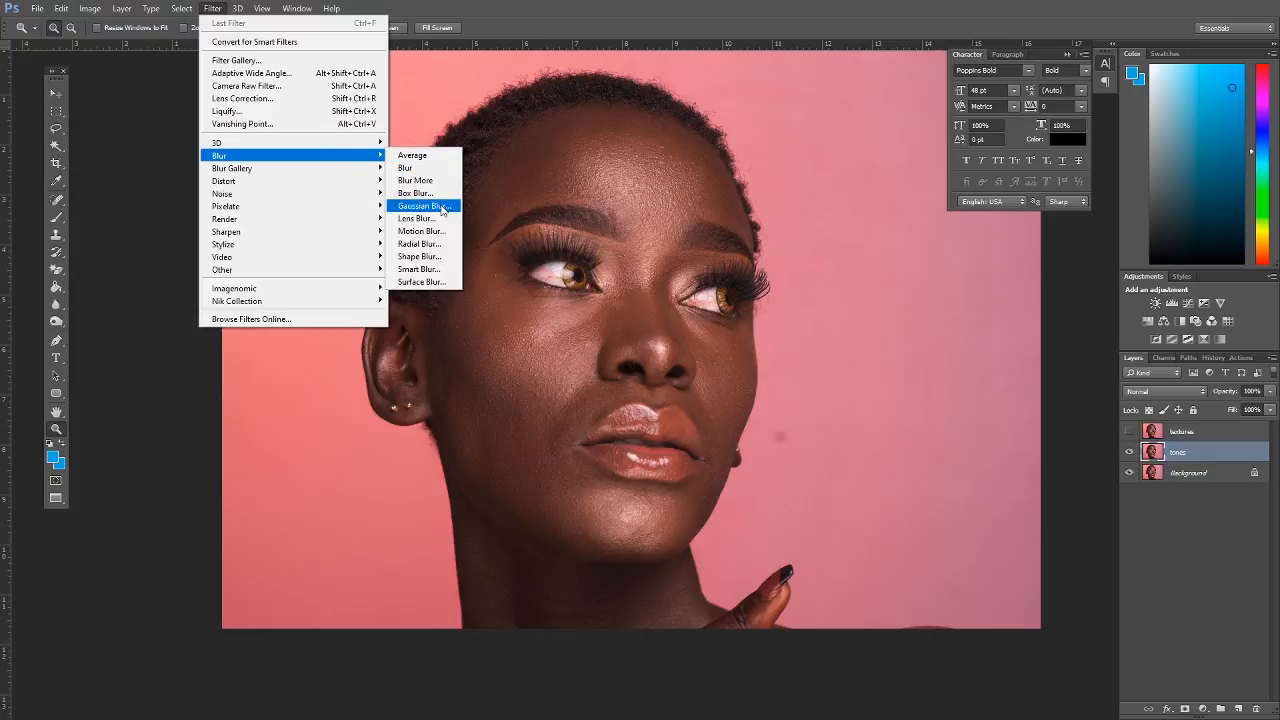
click(424, 206)
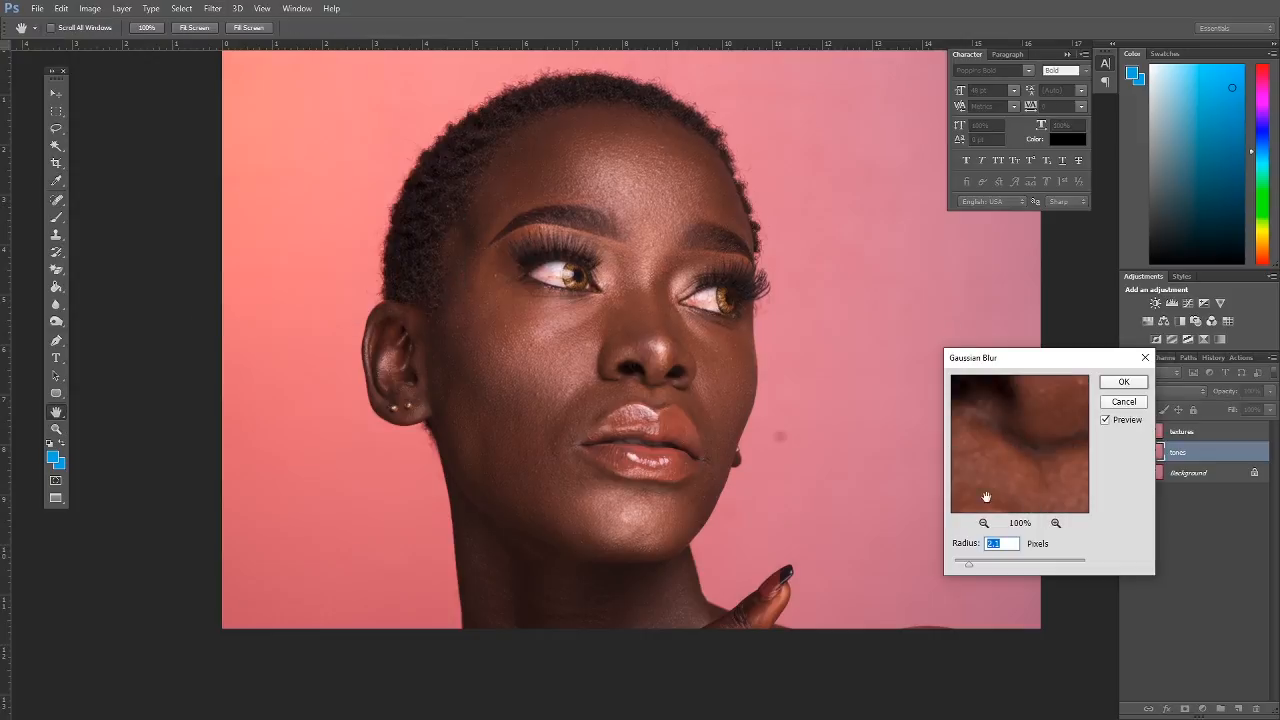
drag(968, 564, 947, 565)
drag(972, 567, 996, 568)
click(1005, 567)
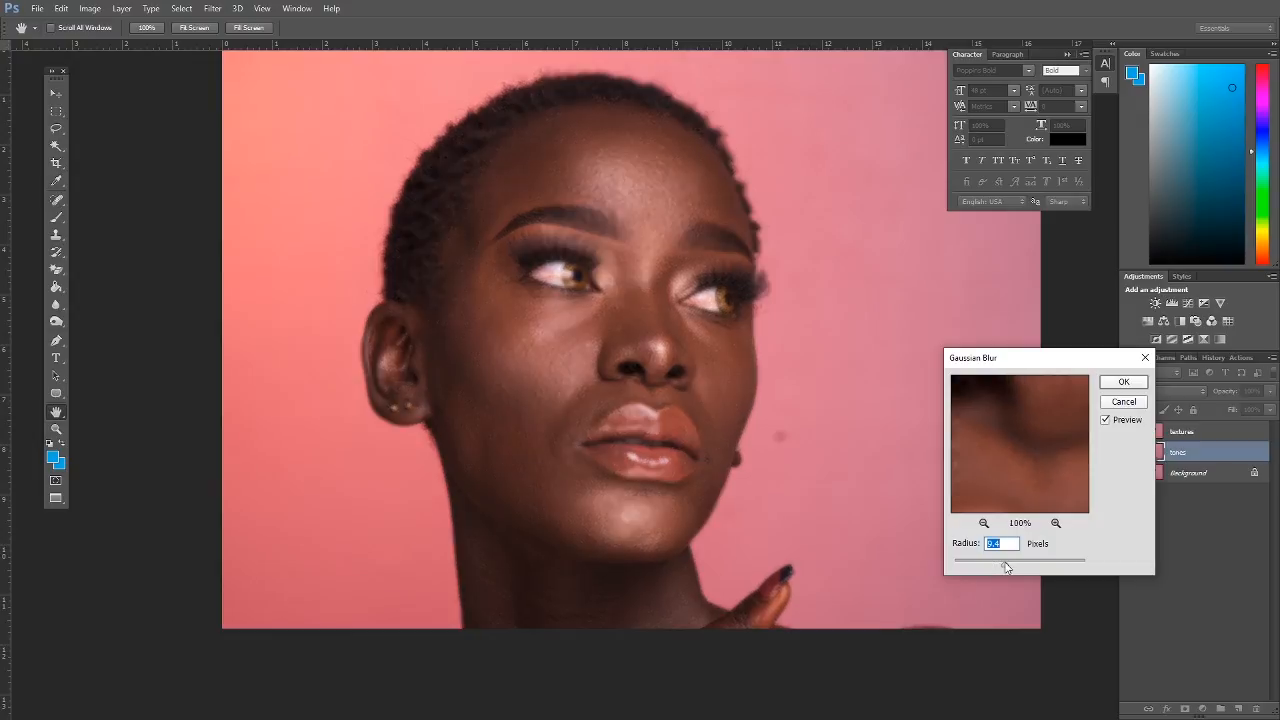
drag(1005, 569, 1103, 572)
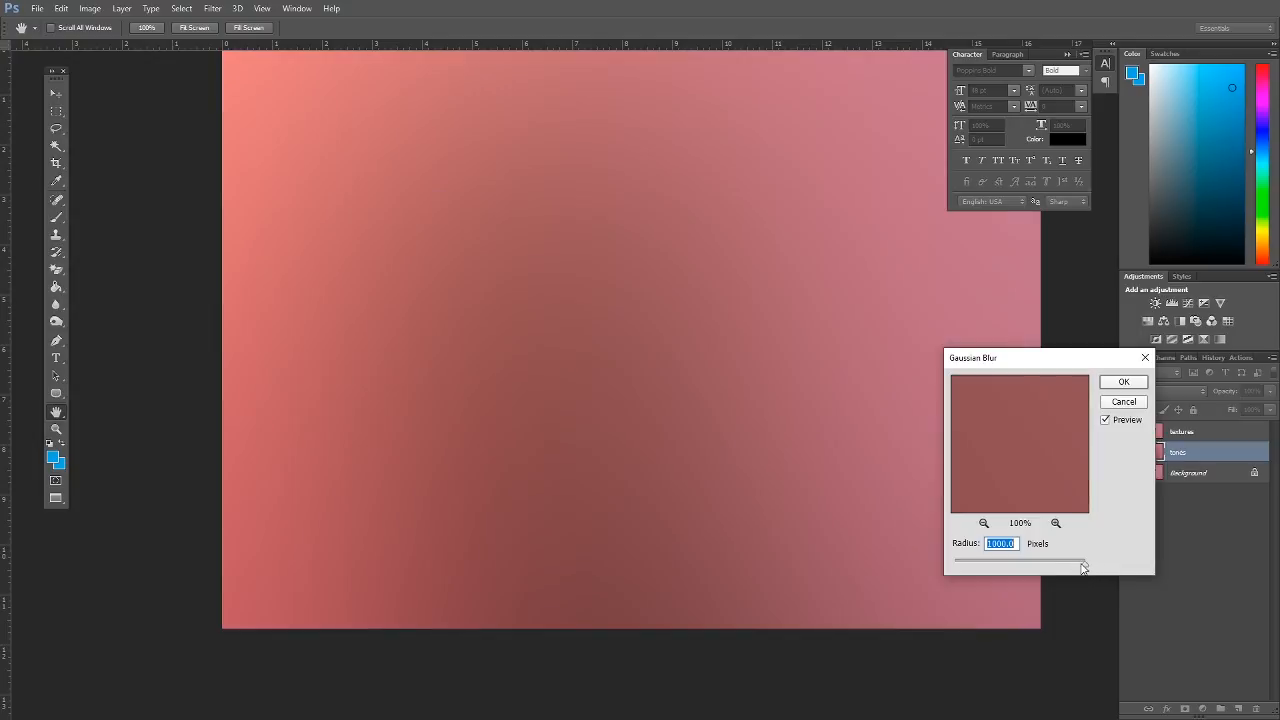
drag(1083, 568, 1006, 568)
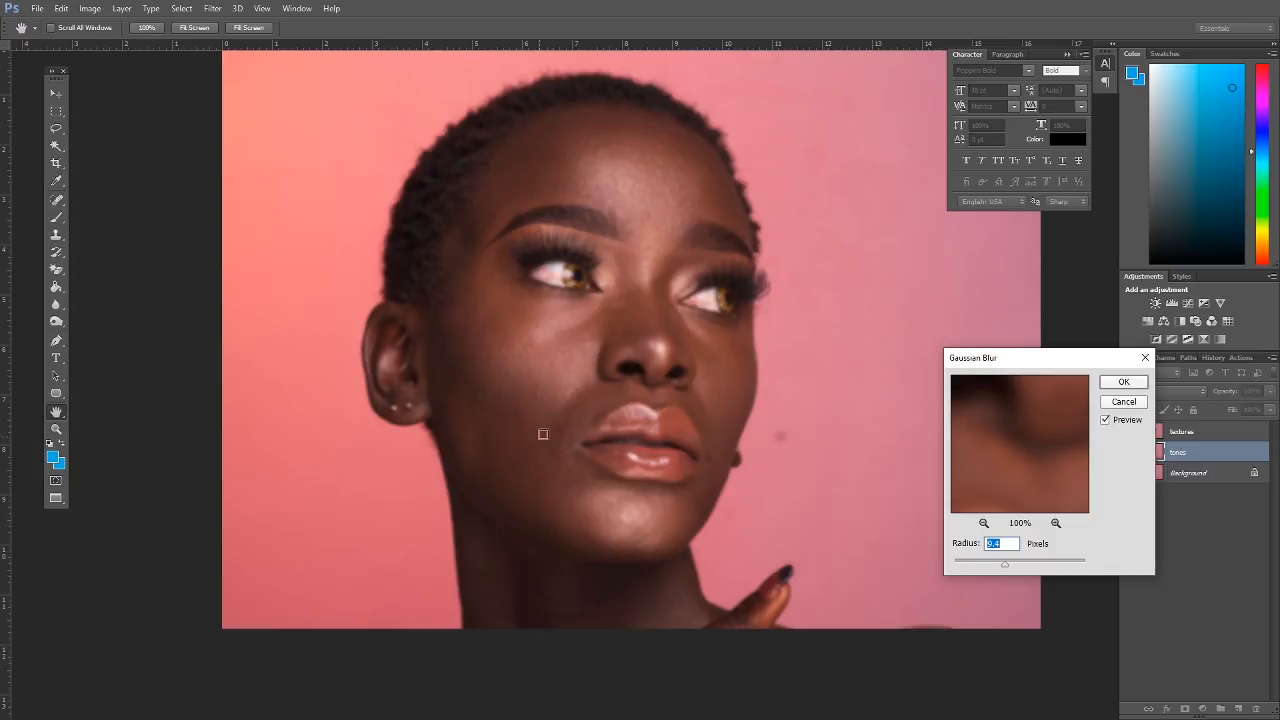
click(536, 365)
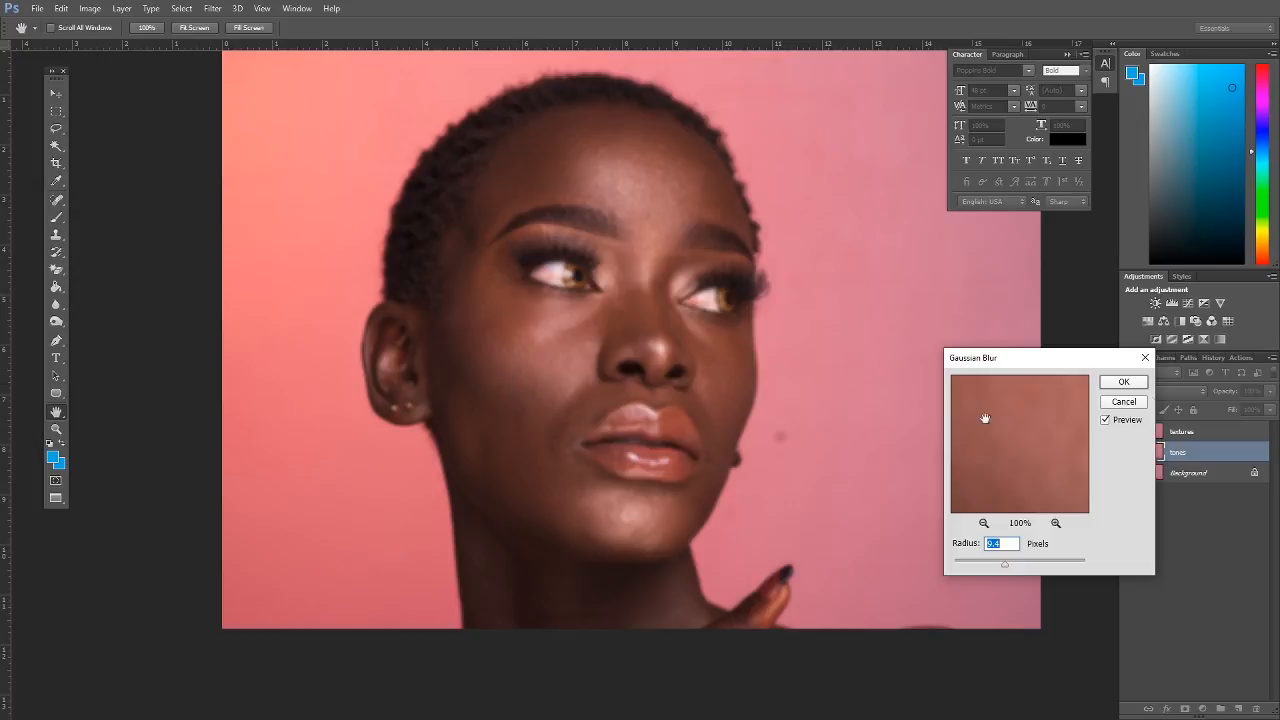
click(1124, 384)
Subtract the tones layer from the revealed textures layer using Apply Image, scale 2, offset 128, and set its blend mode to Linear Light
click(1130, 432)
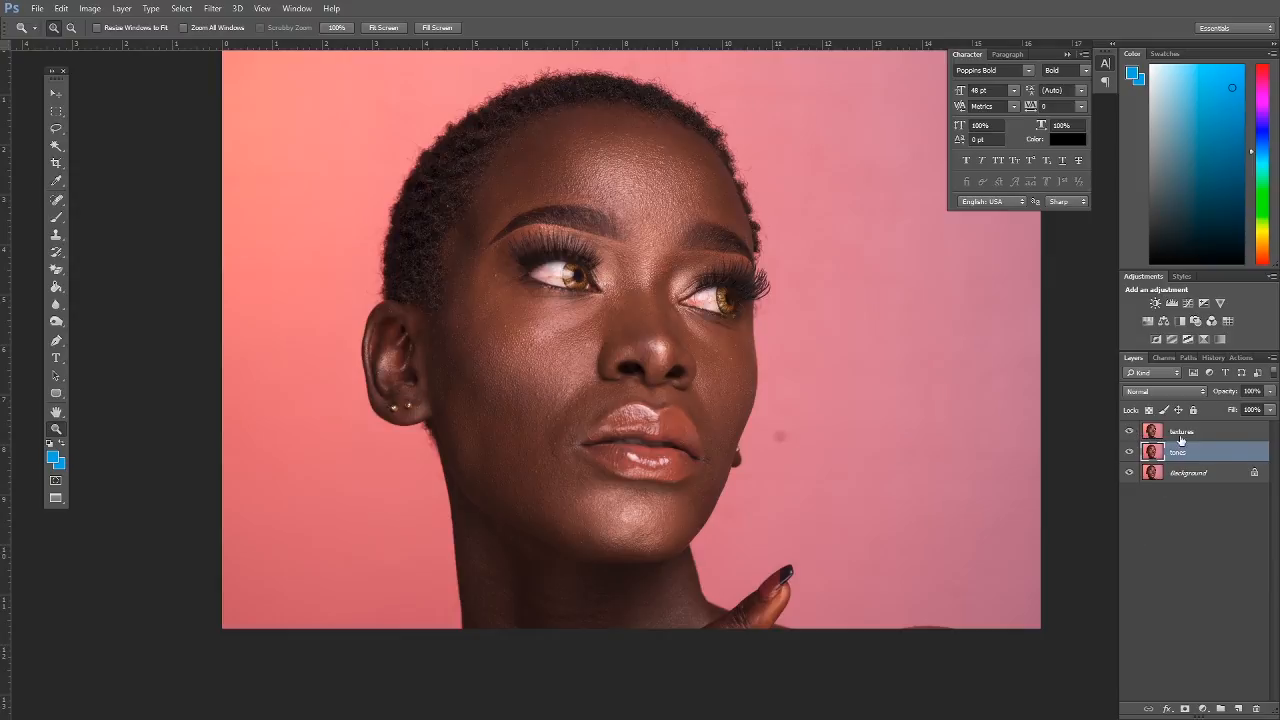
click(1202, 437)
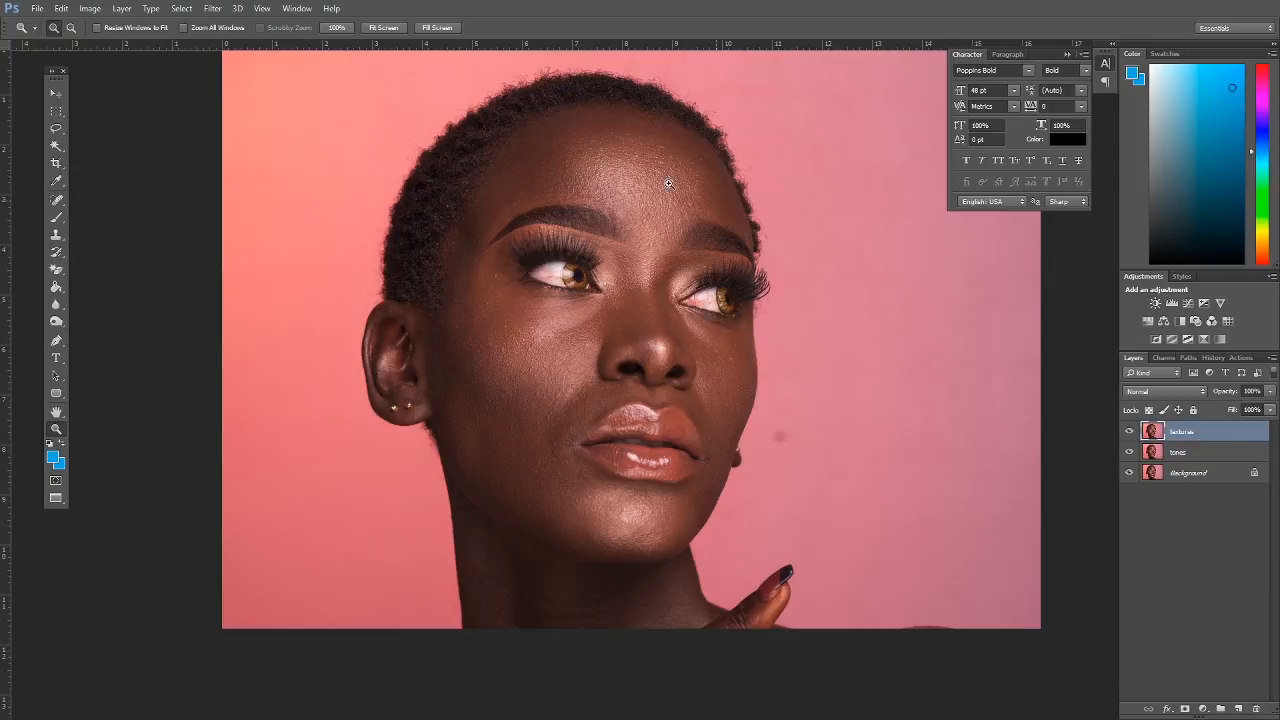
click(90, 8)
click(136, 201)
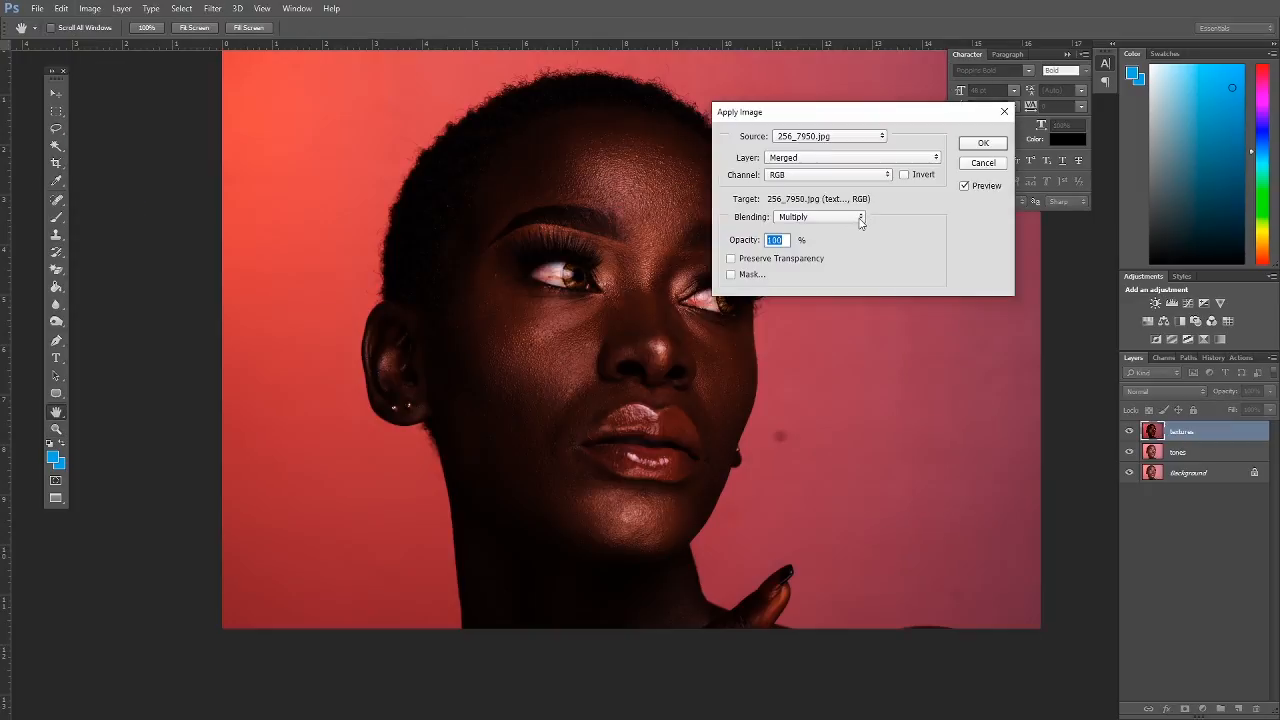
click(860, 218)
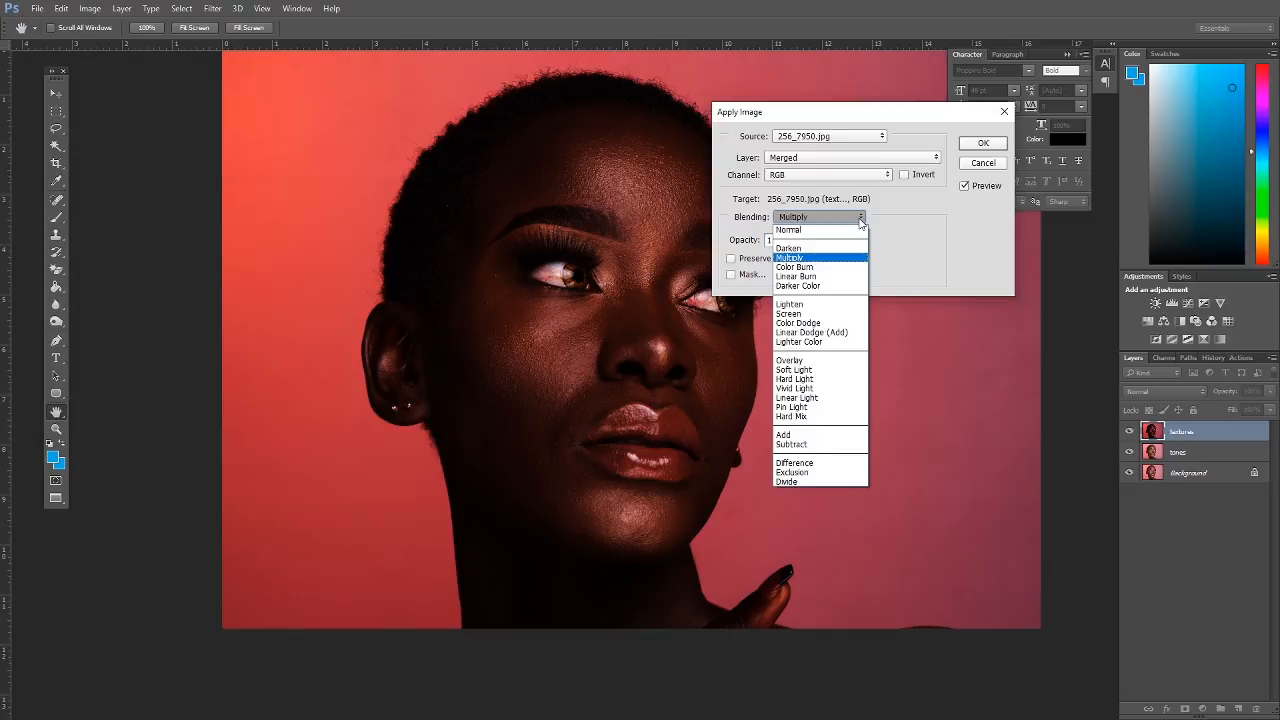
click(816, 444)
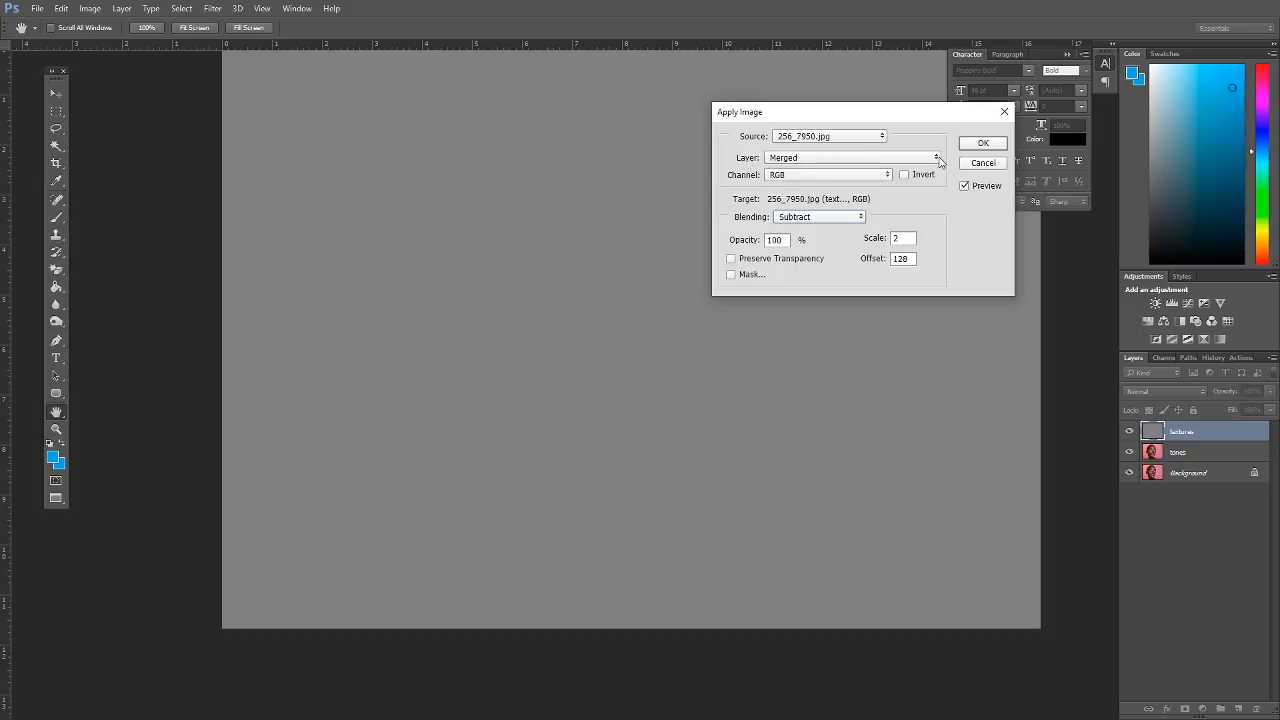
click(850, 158)
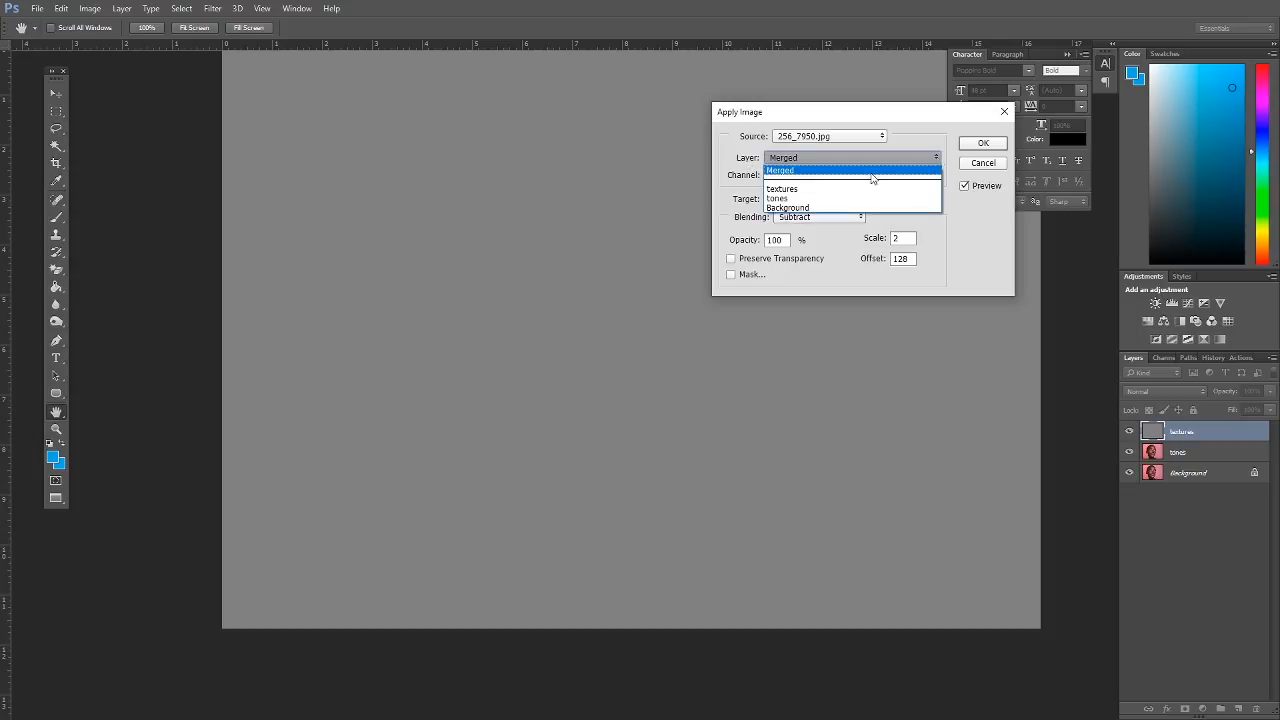
click(814, 200)
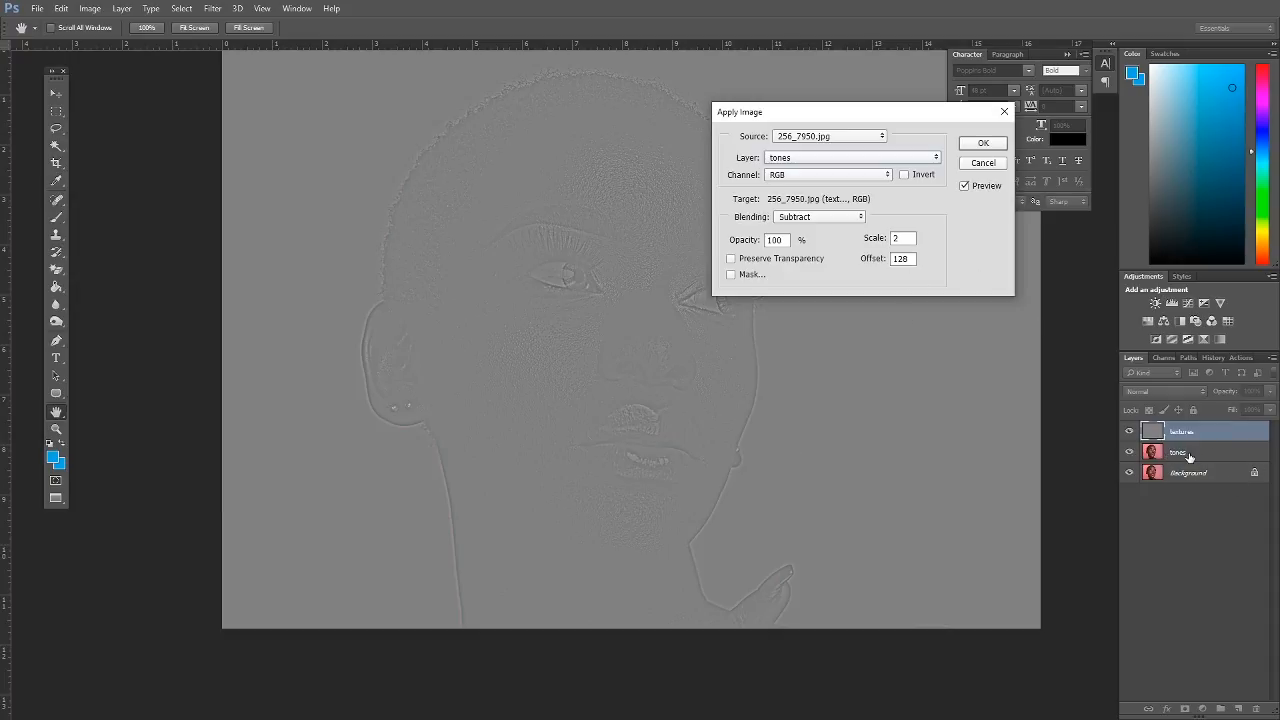
click(980, 146)
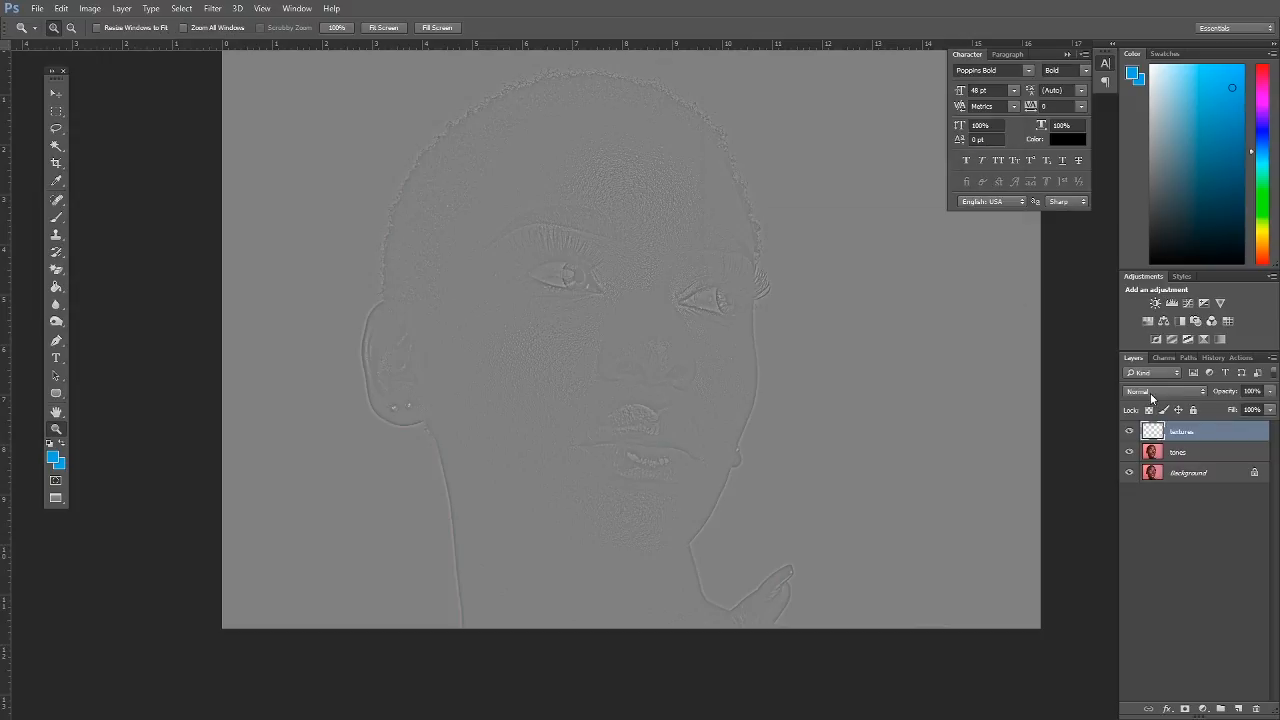
click(1203, 393)
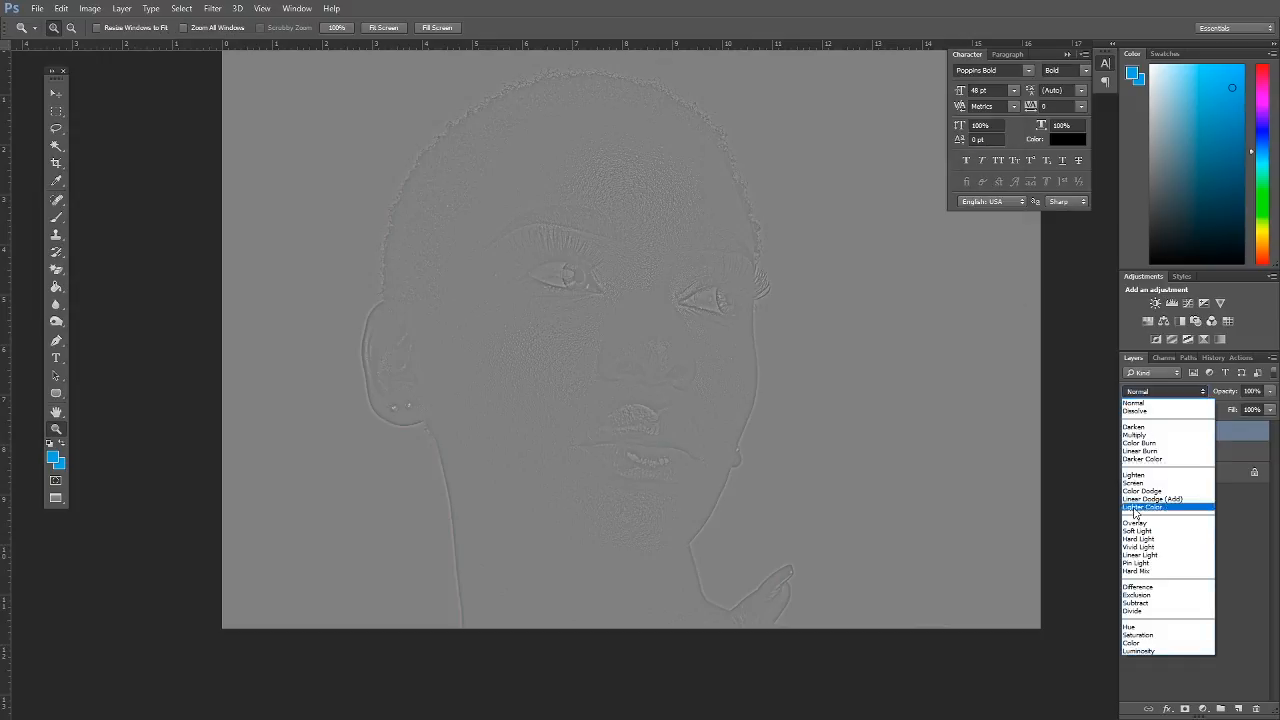
click(1137, 555)
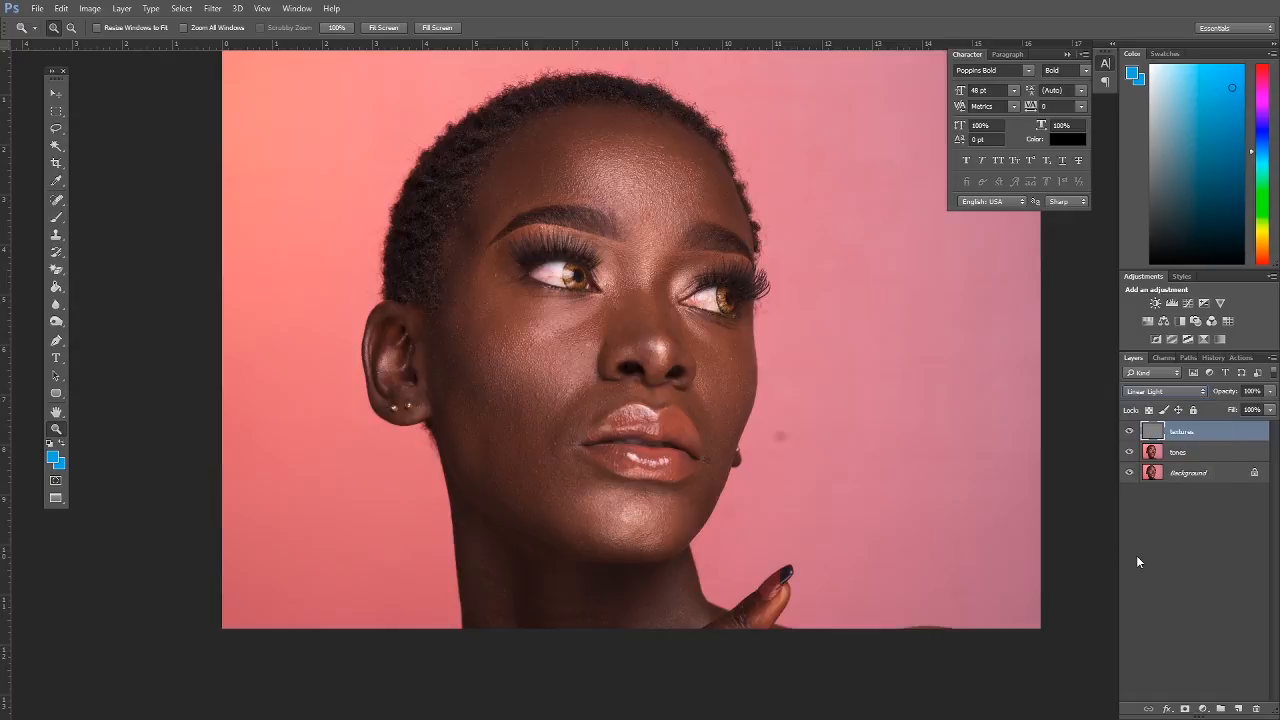
click(1183, 456)
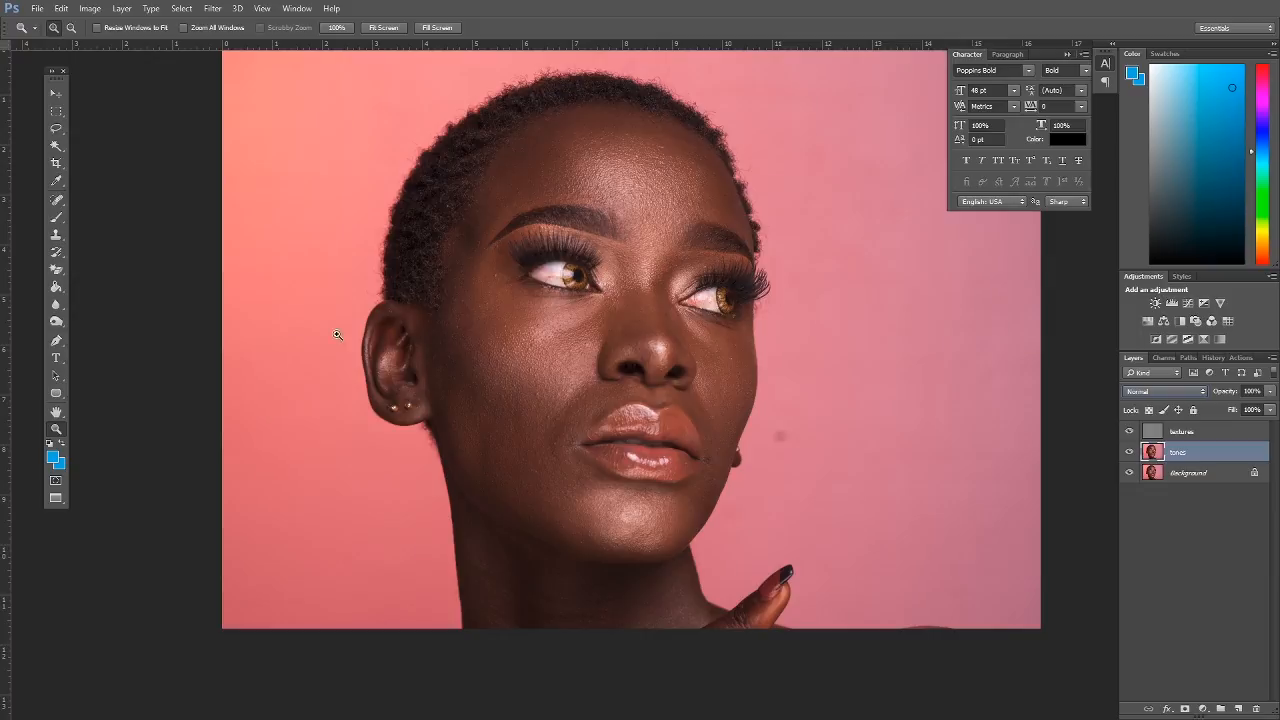
click(60, 317)
drag(647, 259, 1062, 496)
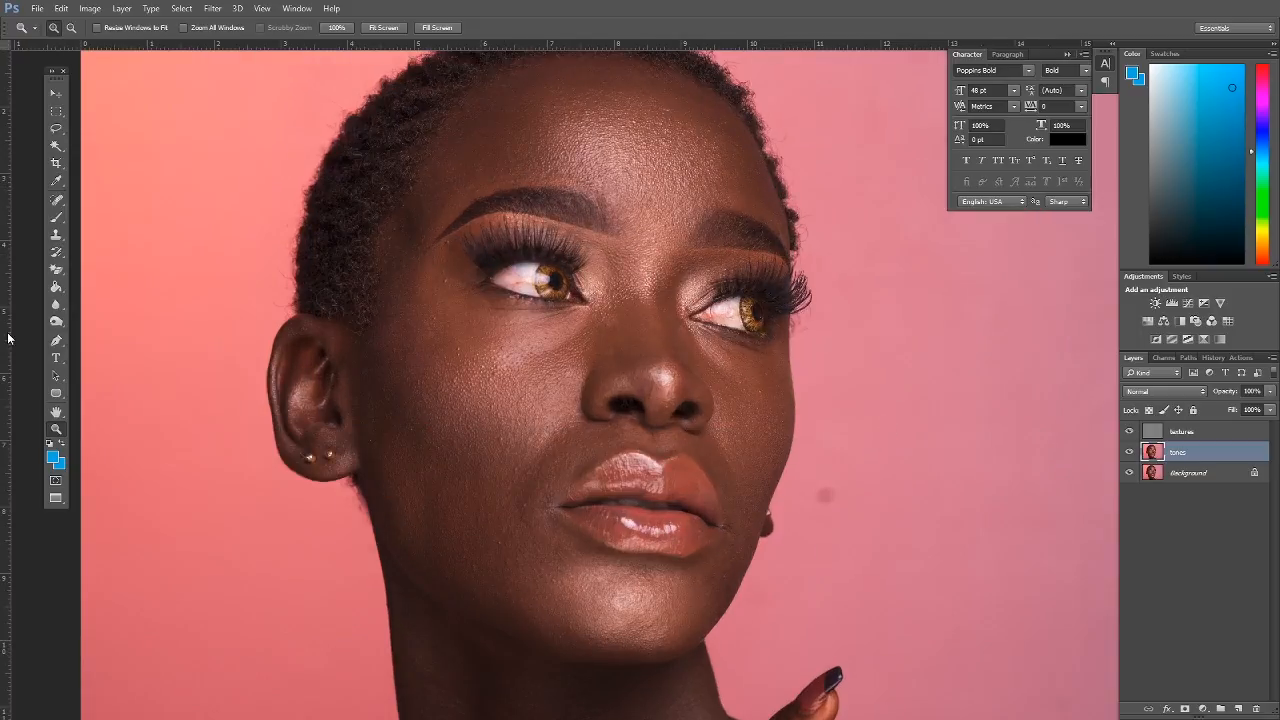
click(63, 223)
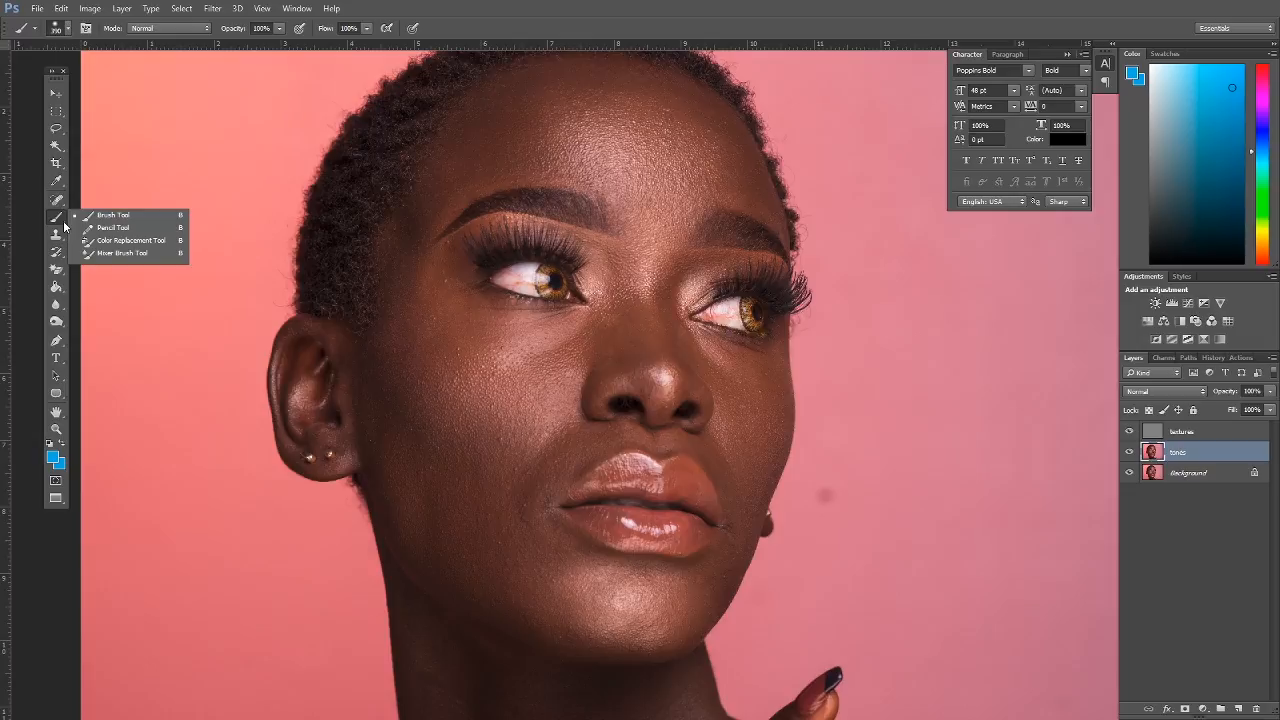
click(113, 215)
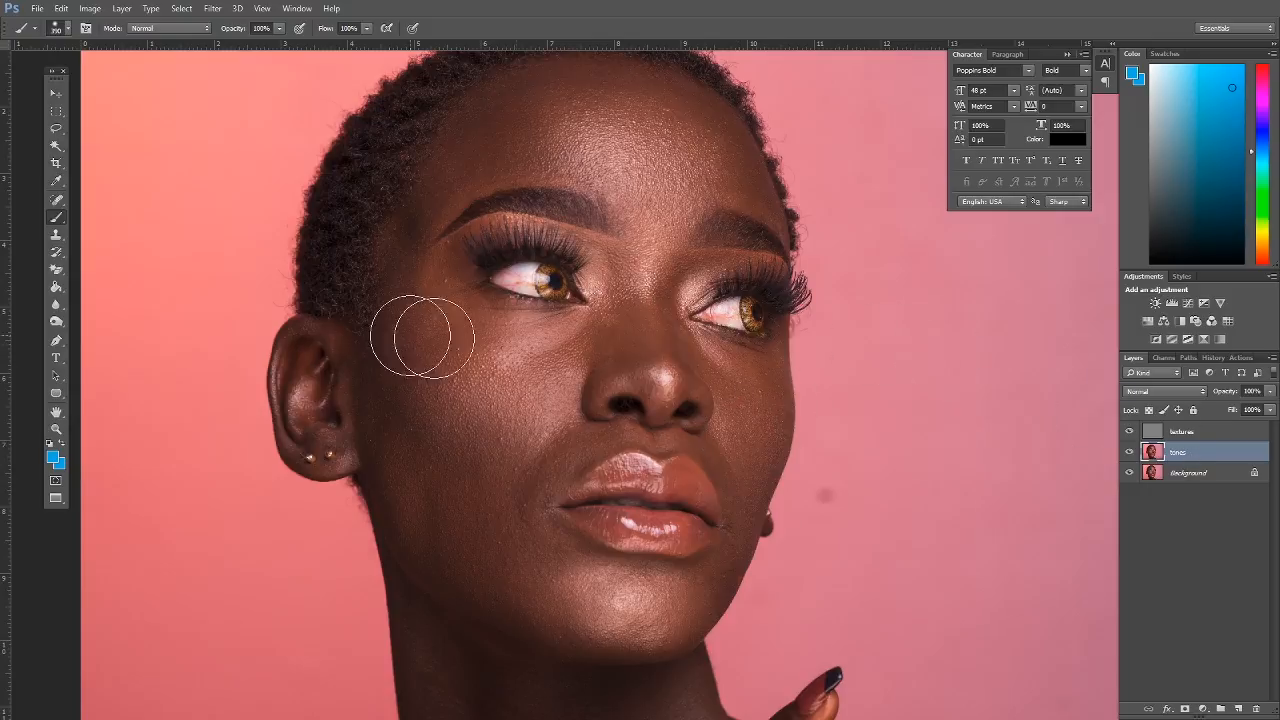
Make the textures layer active and set up the Clone Stamp with a small soft brush for close-up work around the eye
click(1205, 435)
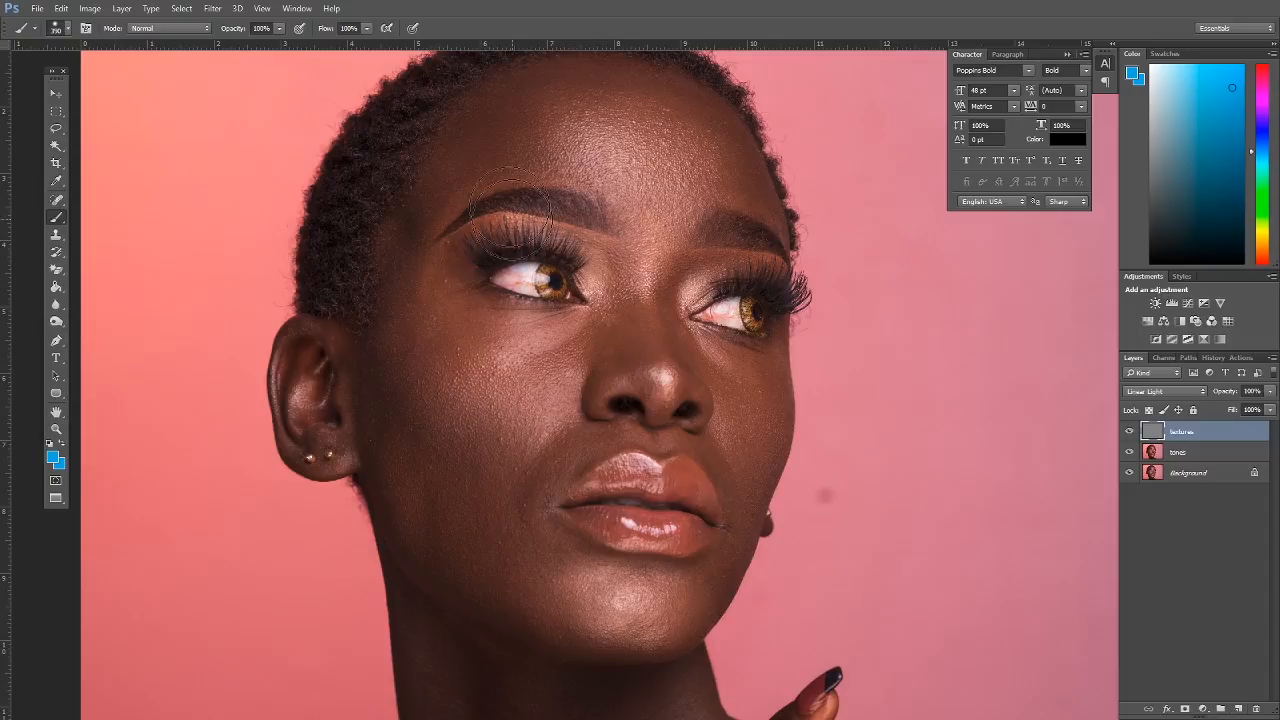
click(56, 234)
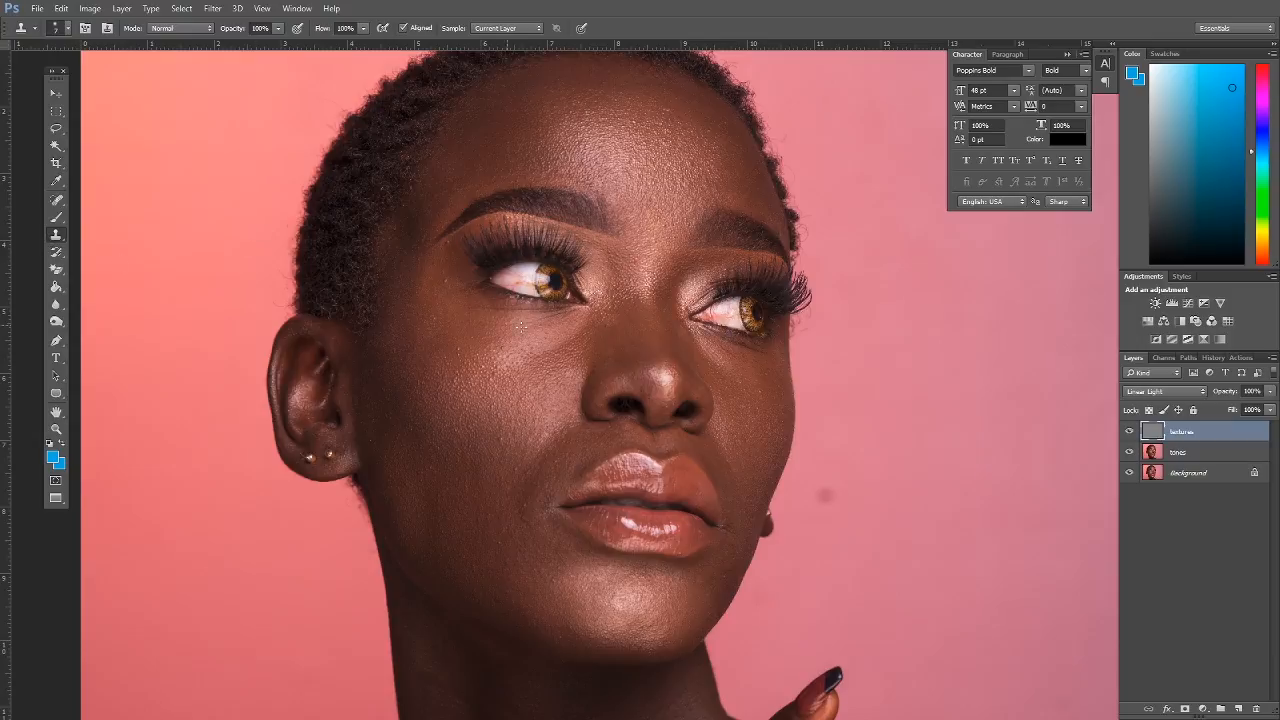
right_click(470, 300)
click(549, 331)
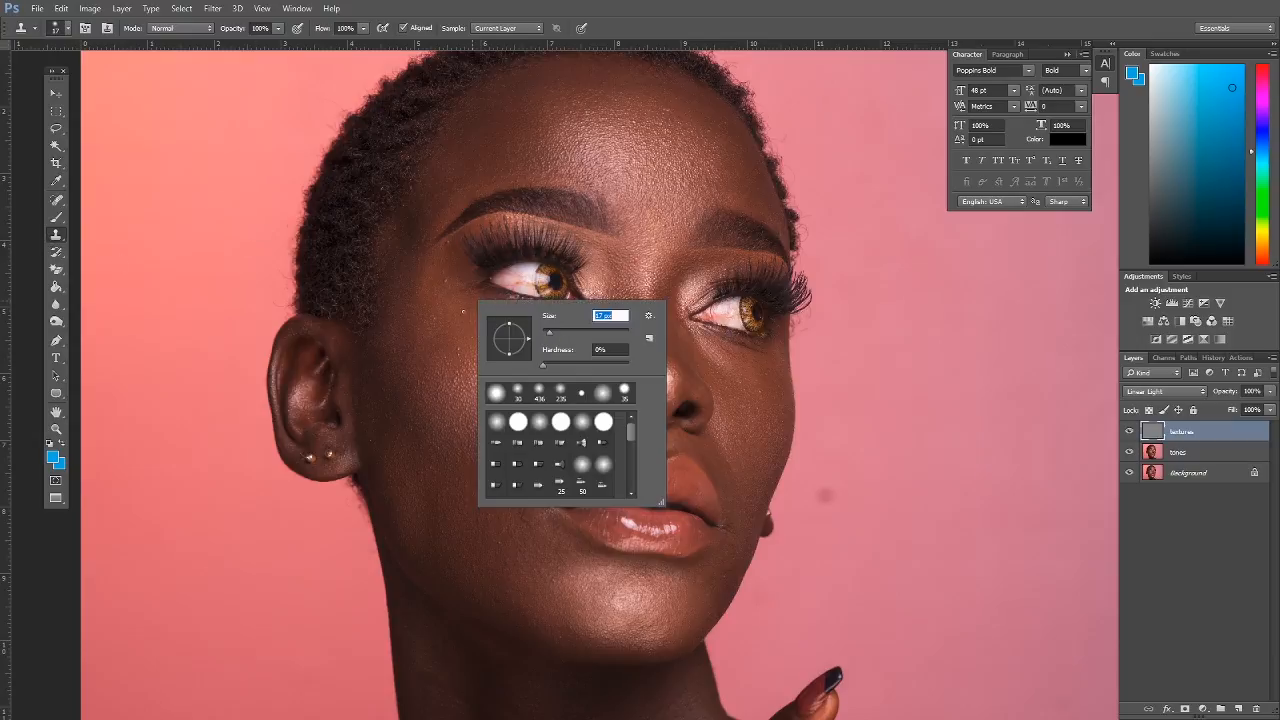
click(58, 429)
click(485, 280)
drag(438, 254, 440, 300)
click(408, 236)
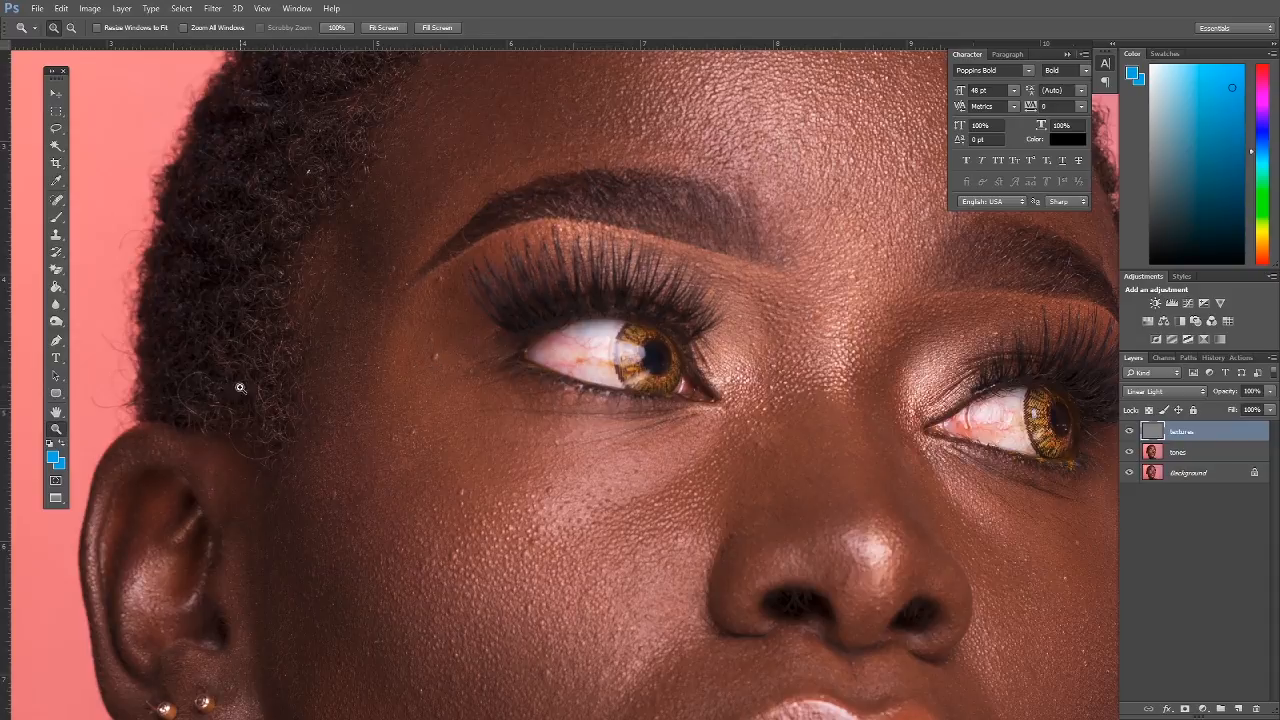
click(56, 236)
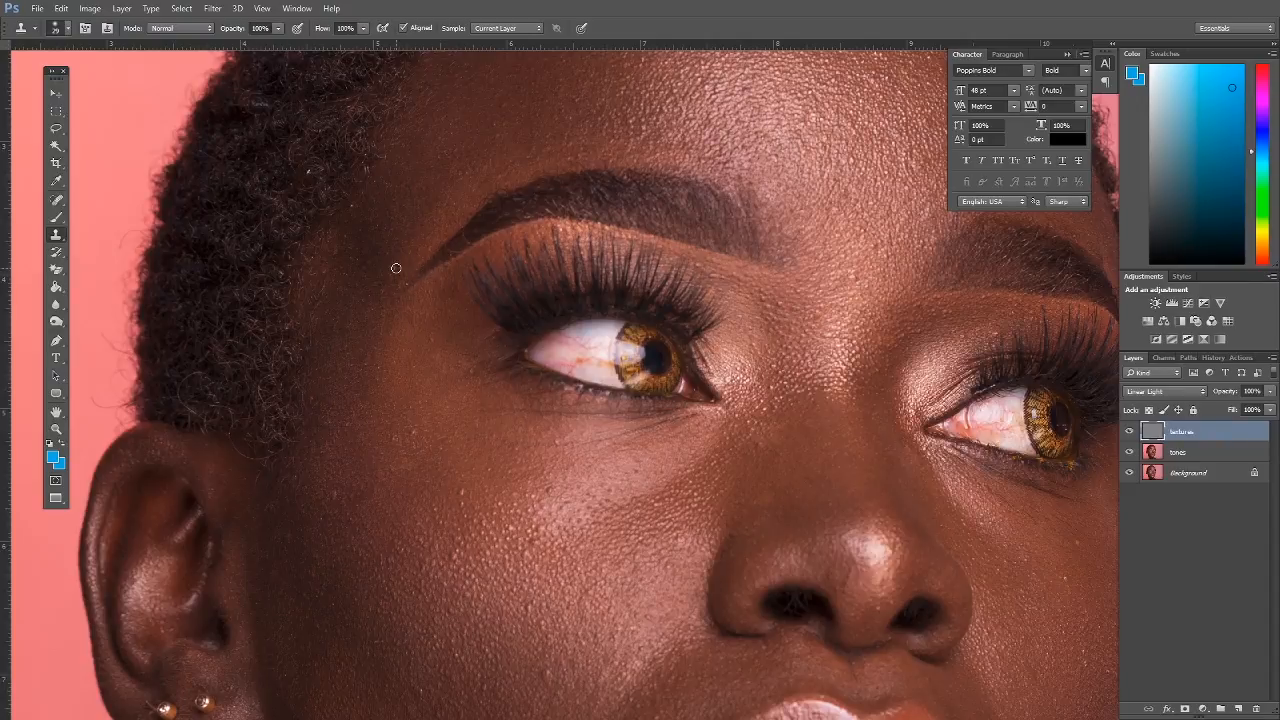
Clone clean nearby texture over the small specks along the temple and hairline on the textures layer
click(354, 204)
alt+click(360, 218)
click(309, 173)
alt+click(316, 182)
Clone out the small bumps on the upper forehead with texture sampled from the surrounding skin
mouse_move(665, 152)
mouse_down()
mouse_move(493, 320)
mouse_move(343, 400)
mouse_up()
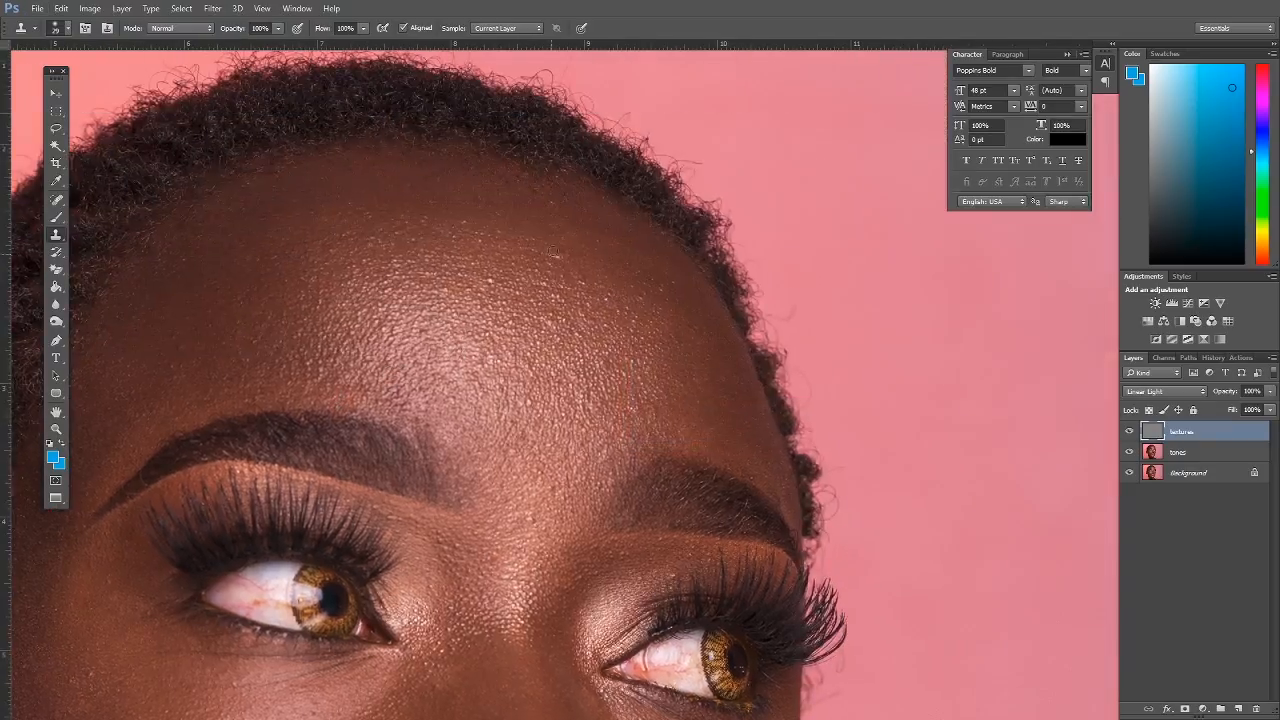
alt+click(492, 280)
click(549, 263)
click(641, 291)
alt+click(606, 282)
click(584, 279)
alt+click(602, 279)
click(611, 297)
alt+click(628, 287)
Clone out the uneven texture spots on the cheek between the ear and the mouth, resampling clean skin close to each spot
drag(628, 287, 708, 85)
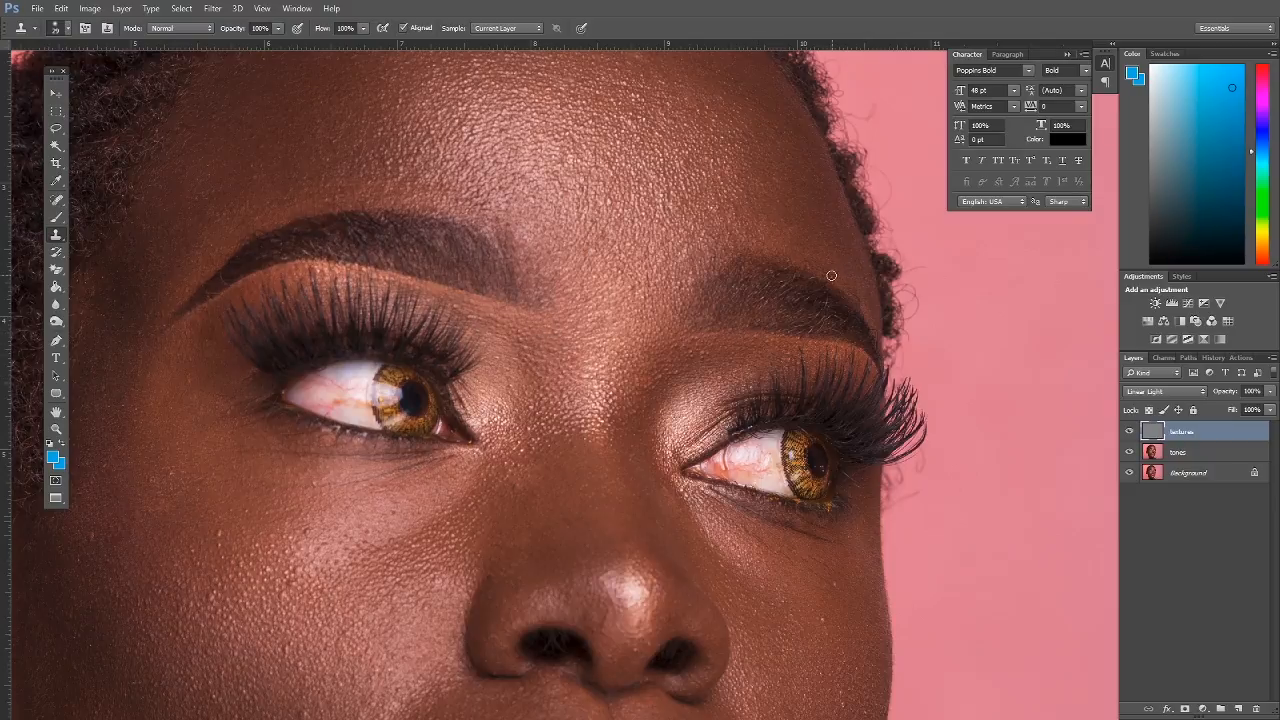
drag(774, 205, 1010, 150)
drag(285, 389, 549, 266)
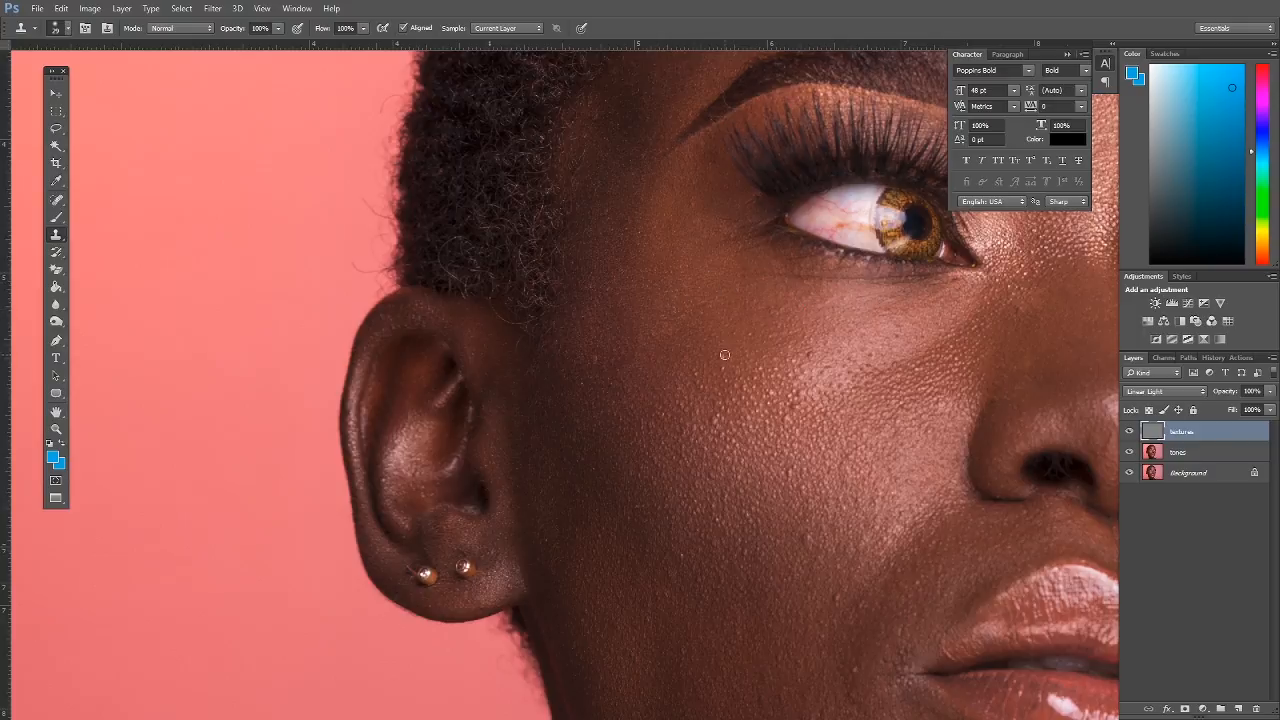
drag(728, 379, 700, 254)
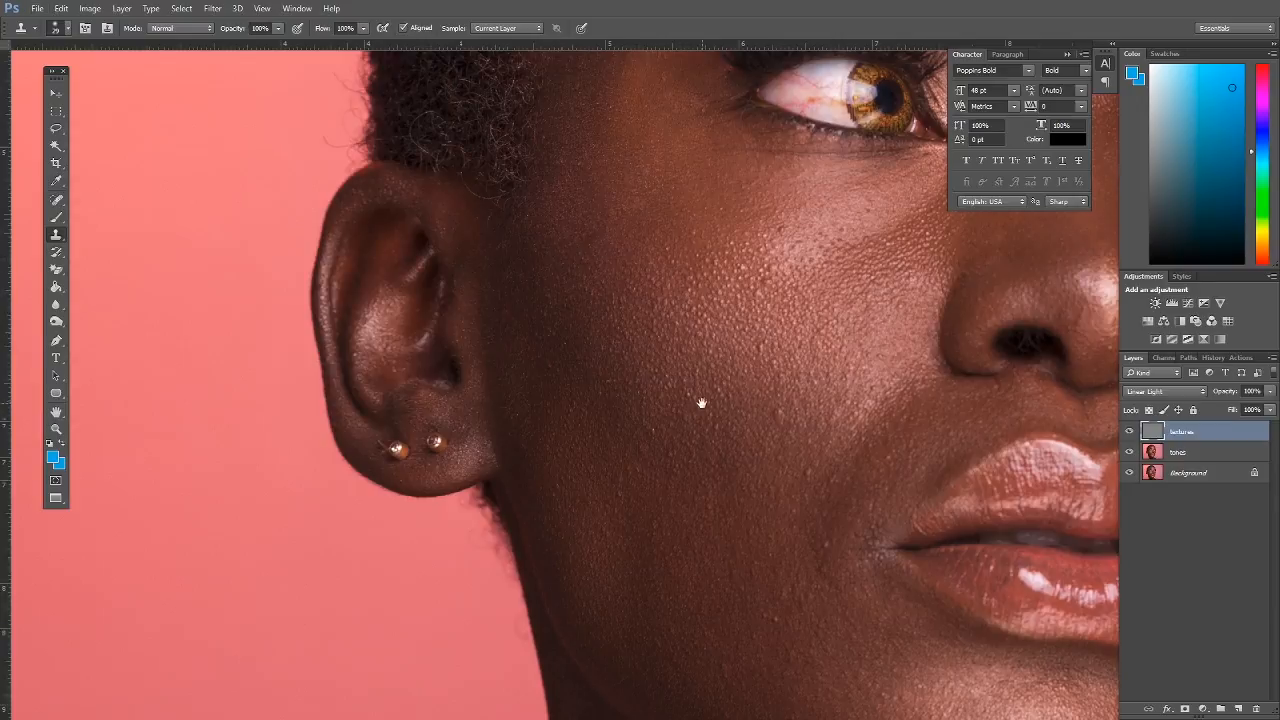
drag(700, 400, 694, 305)
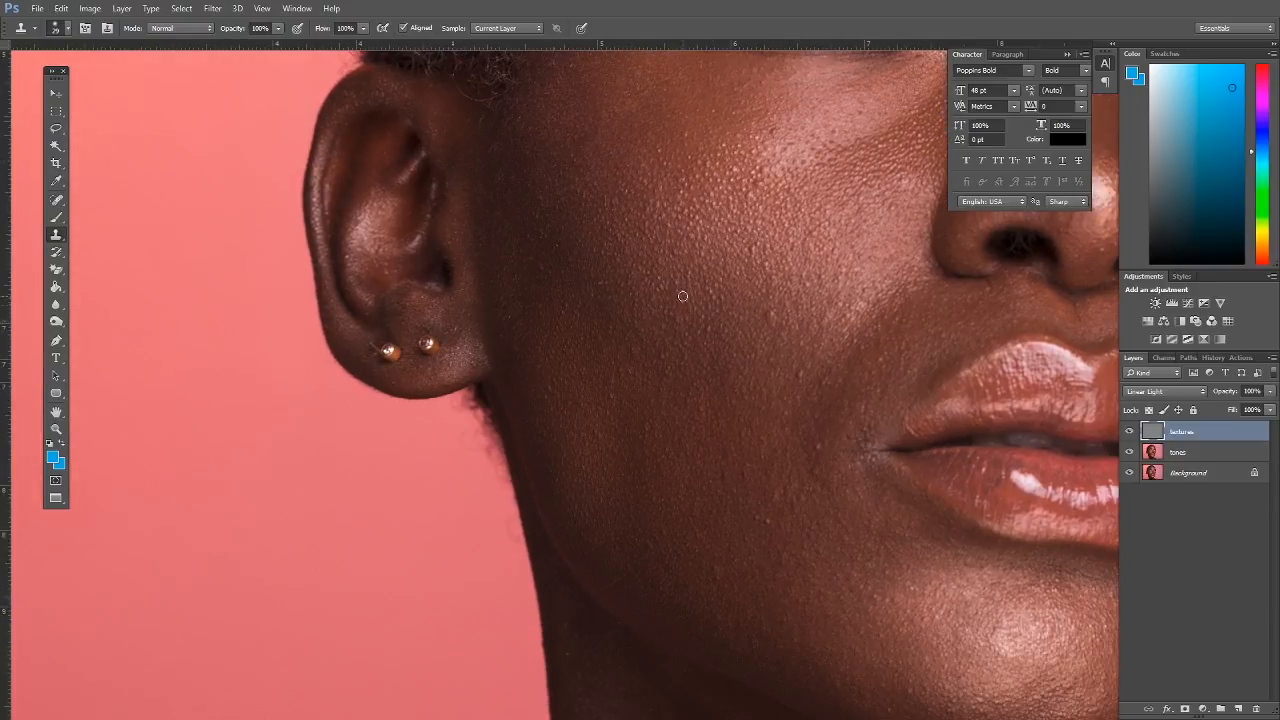
alt+click(768, 312)
alt+click(766, 270)
click(731, 303)
alt+click(755, 251)
alt+click(764, 254)
click(762, 243)
alt+click(887, 226)
Sample clean skin texture on the far cheek to retouch the area below the far eye
drag(891, 211, 596, 236)
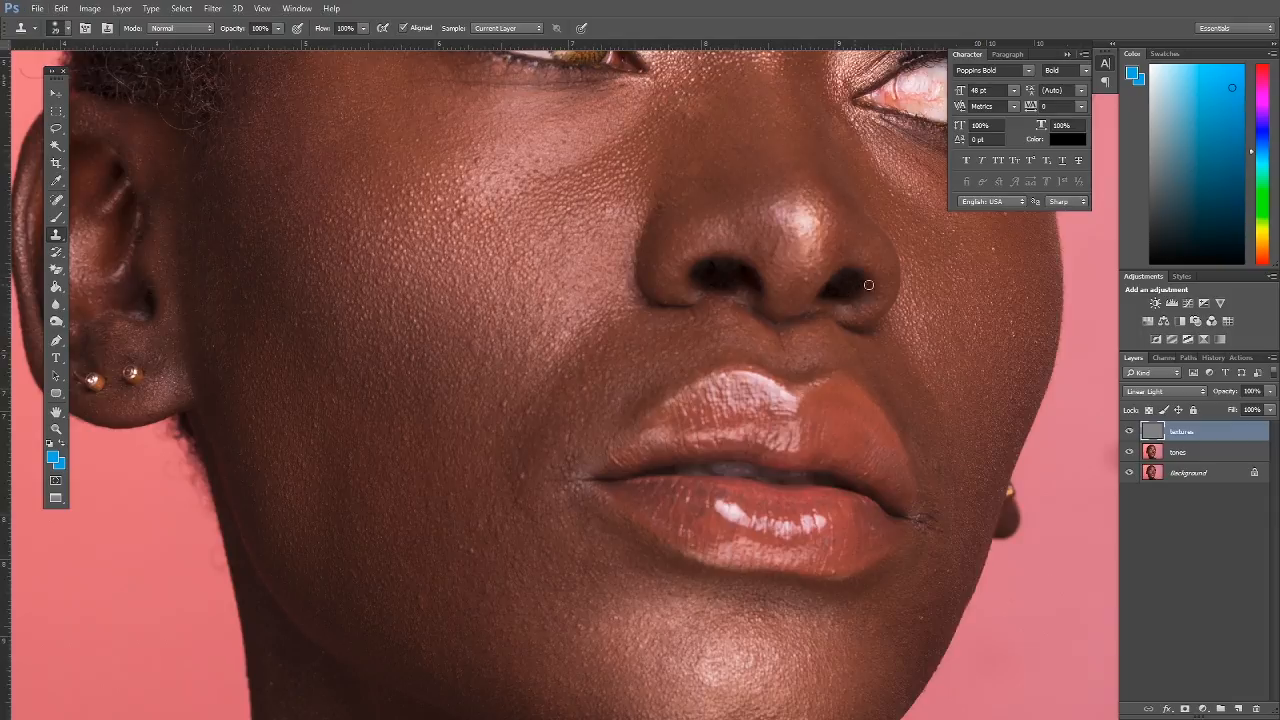
drag(1000, 263, 703, 333)
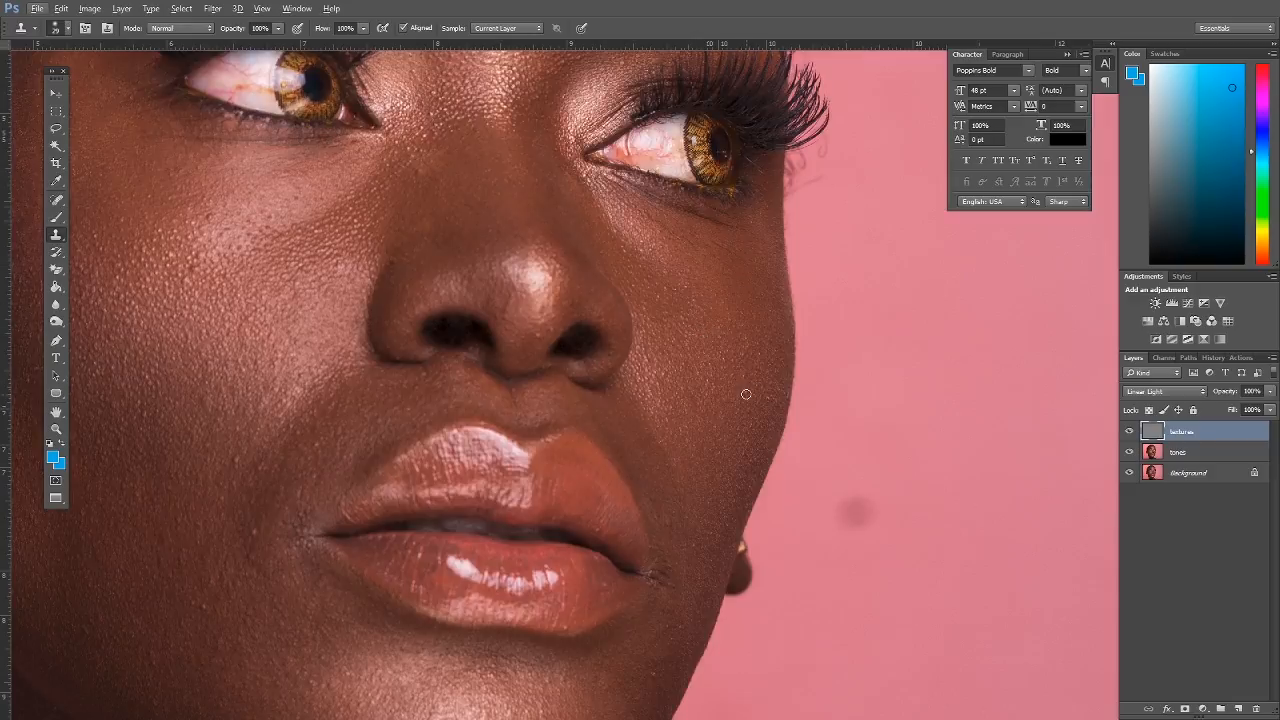
drag(697, 275, 690, 363)
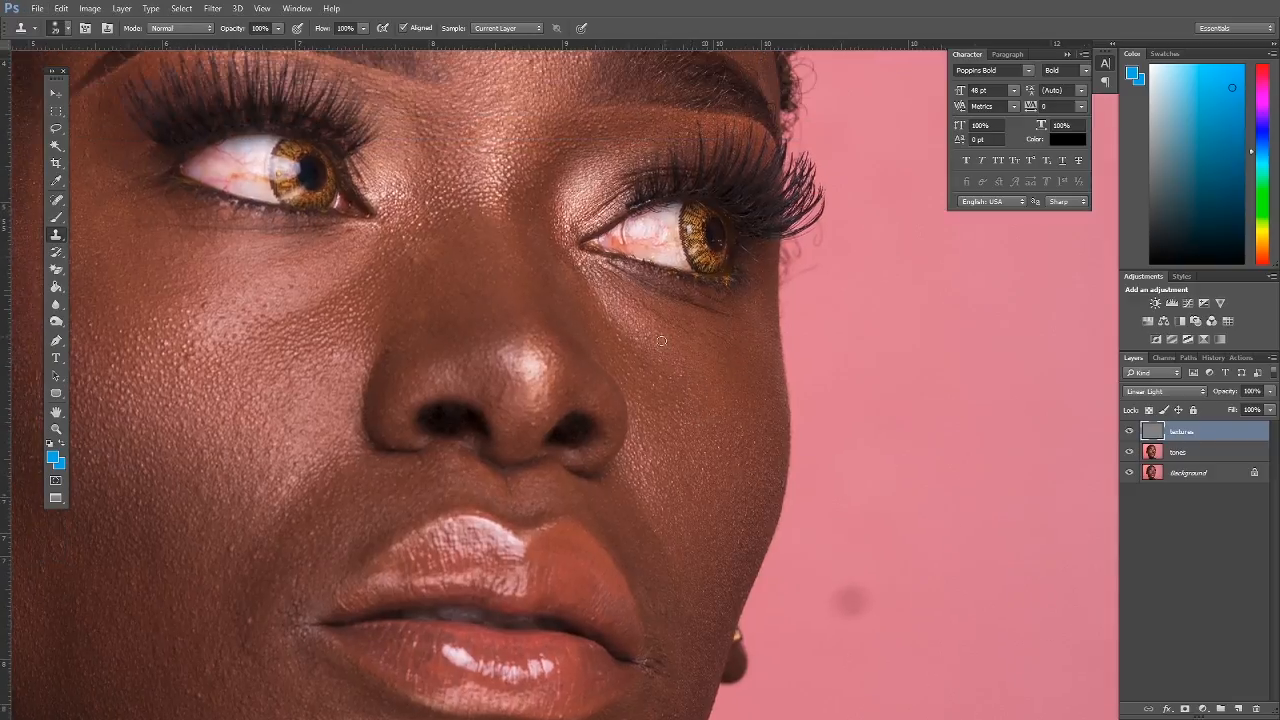
key(alt)
Touch up the remaining texture flaws beneath the near eye and down the cheek beside the ear
mouse_move(151, 247)
mouse_down()
mouse_move(401, 305)
mouse_move(571, 272)
mouse_move(537, 311)
mouse_up()
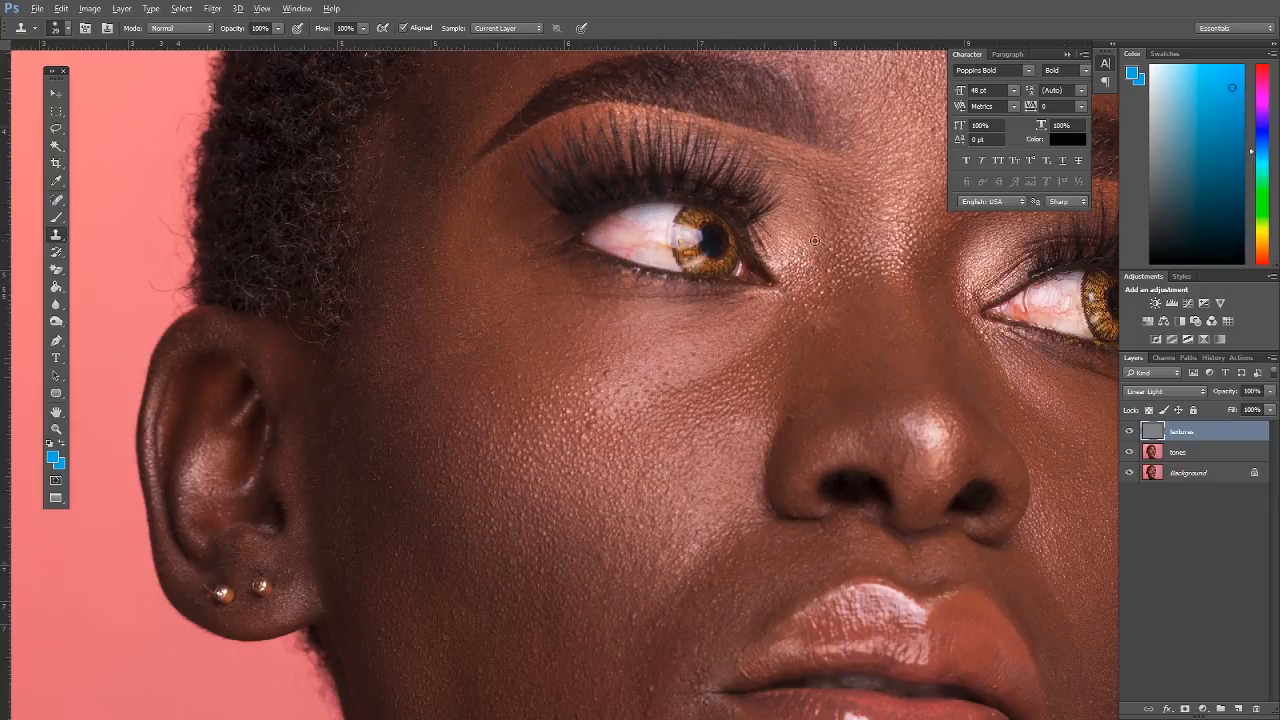
drag(470, 243, 577, 251)
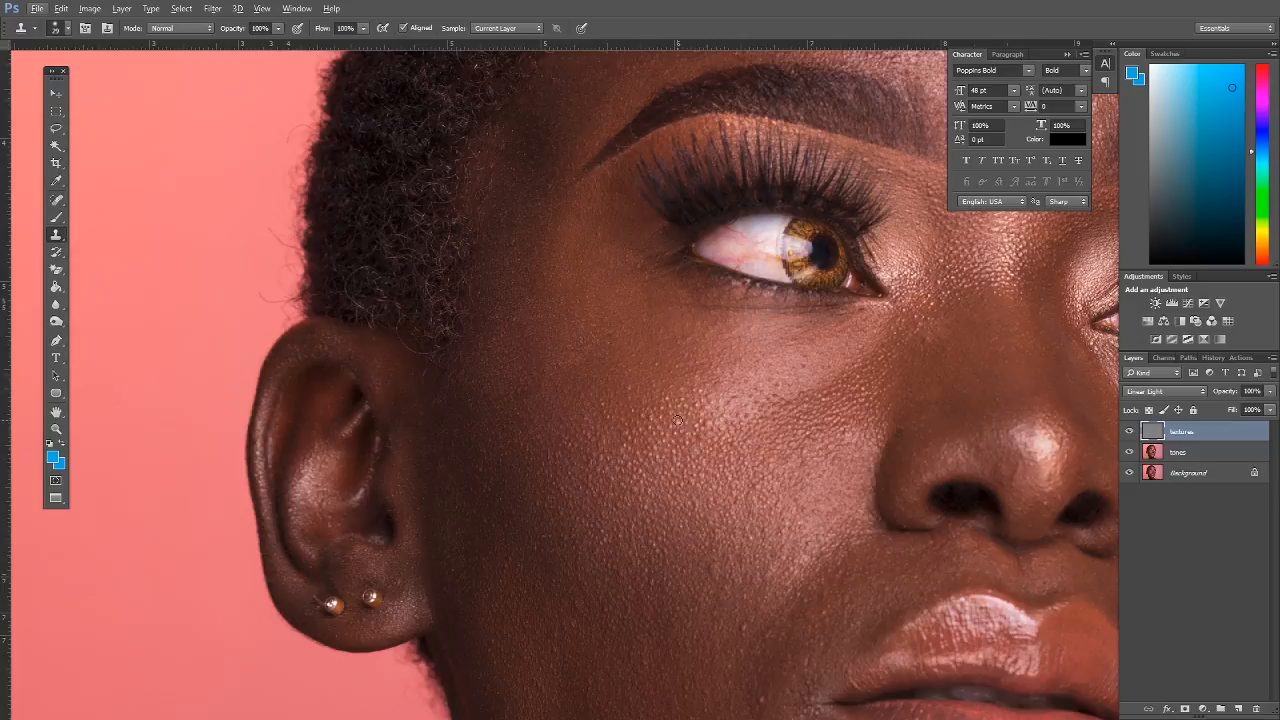
scroll(566, 457, down, 5)
drag(734, 352, 737, 358)
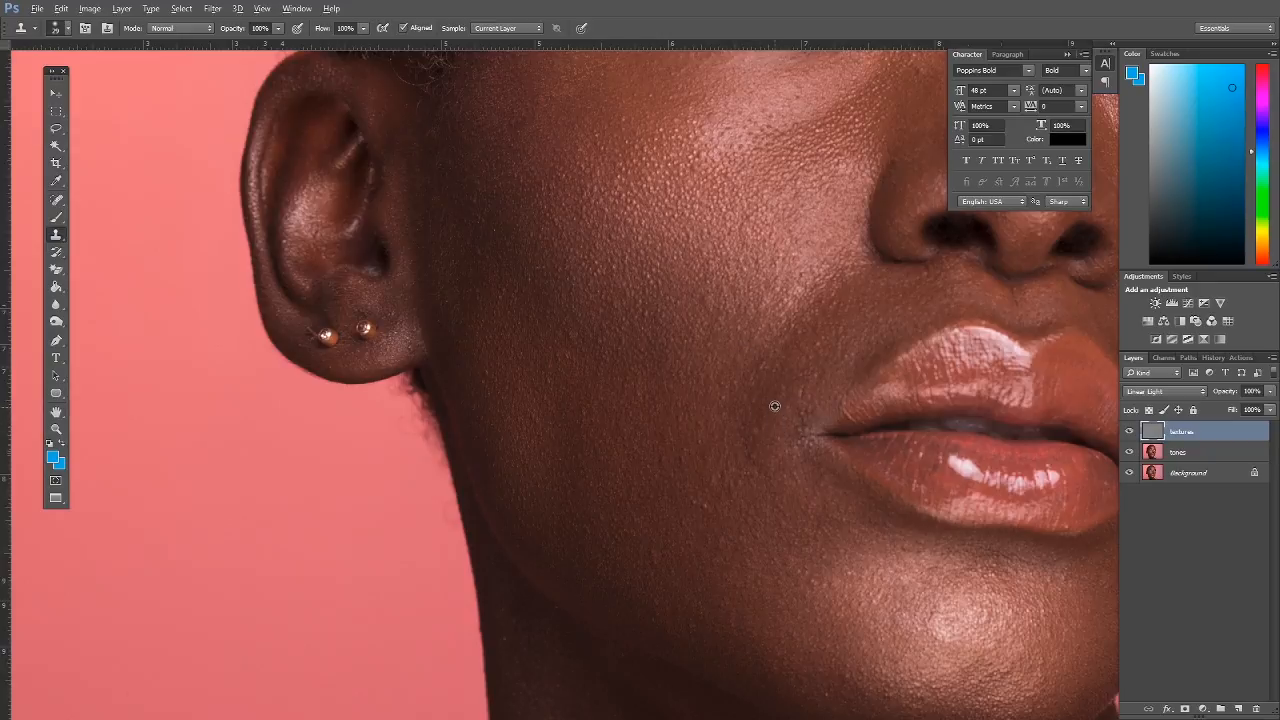
Clone clean skin texture over the creases at the far corner of the mouth
drag(689, 495, 577, 360)
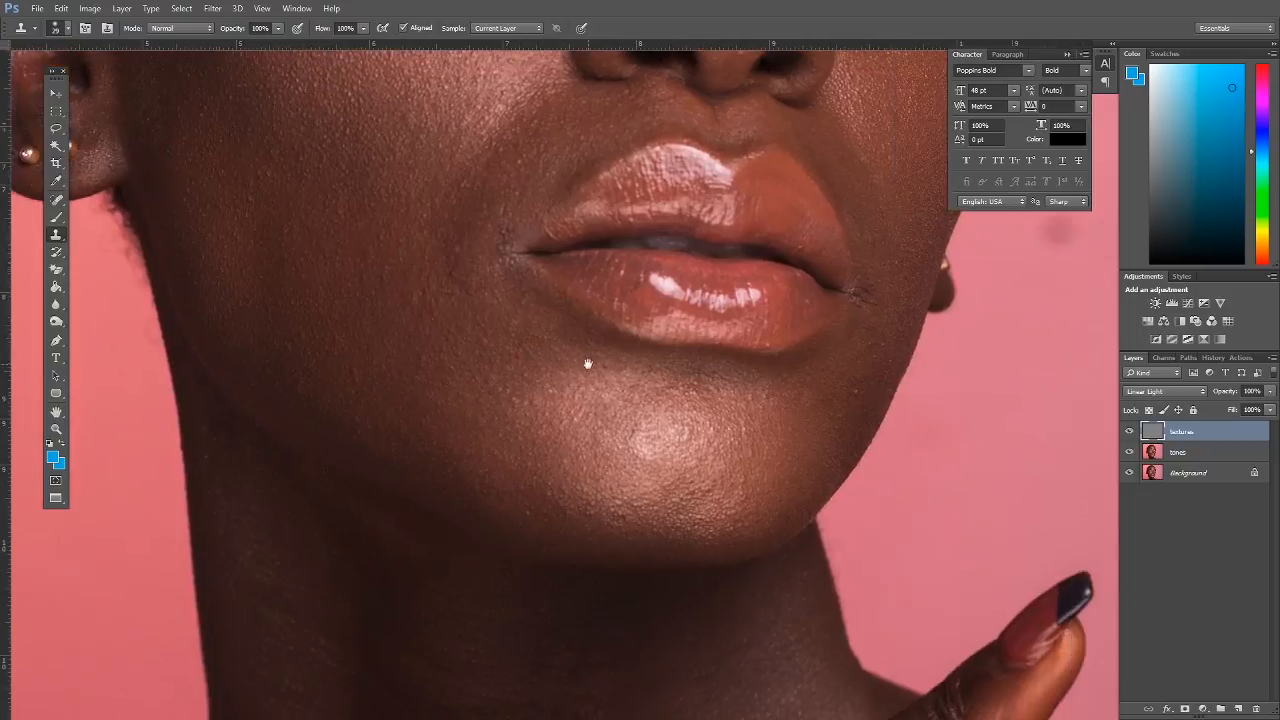
alt+click(854, 343)
drag(850, 397, 855, 393)
drag(886, 317, 820, 381)
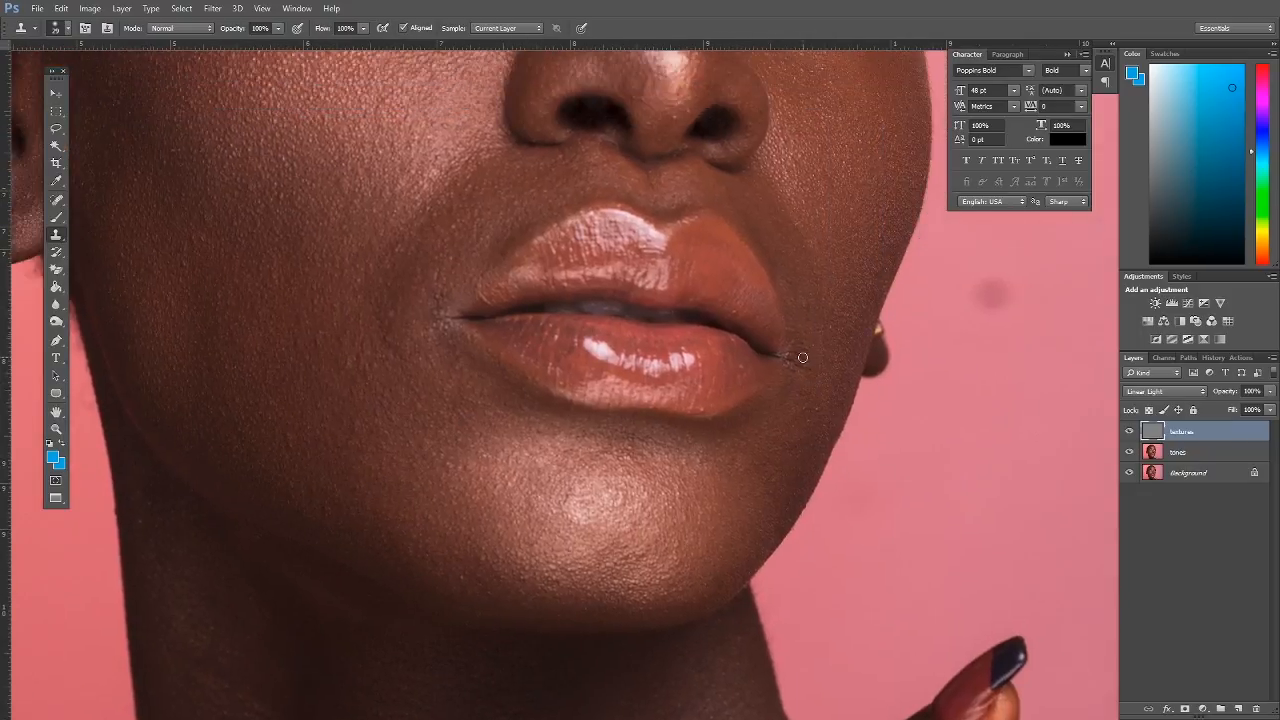
Examine the retouched texture over the whole face, from the forehead to the neck
scroll(780, 390, up, 5)
scroll(760, 420, right, 2)
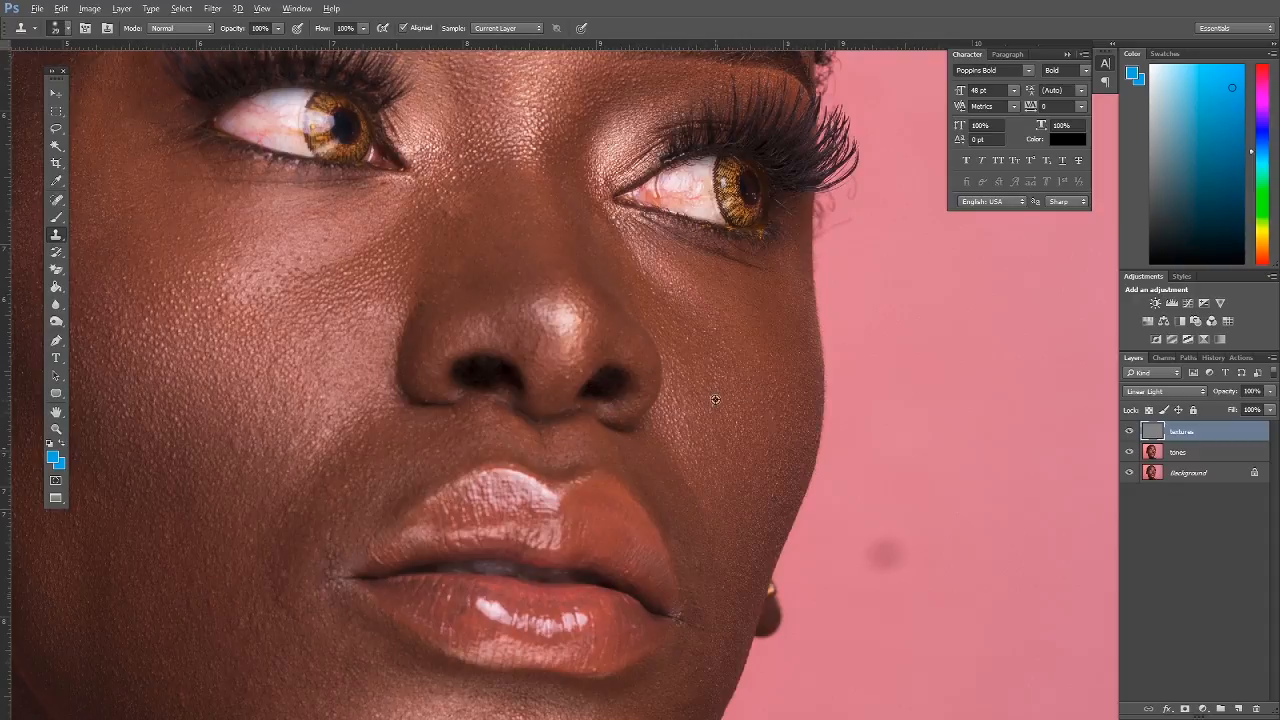
drag(534, 189, 625, 407)
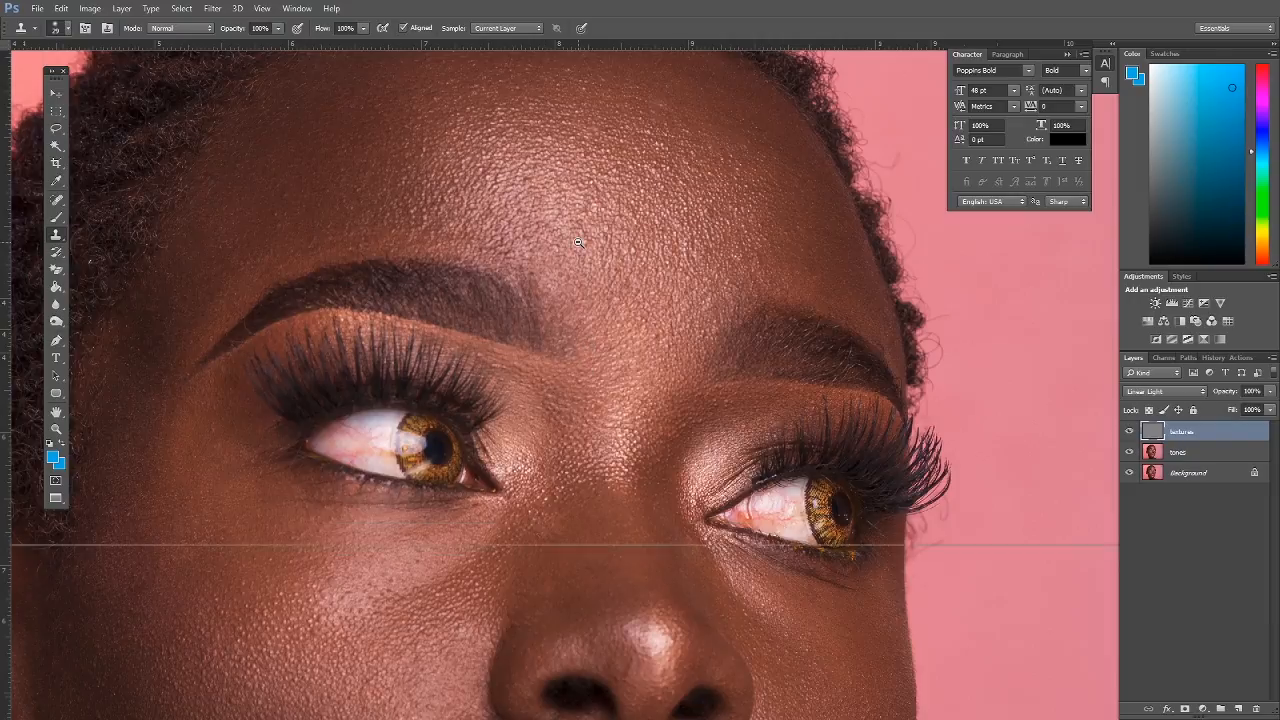
scroll(577, 240, down, 2)
scroll(607, 258, down, 1)
key(alt+space)
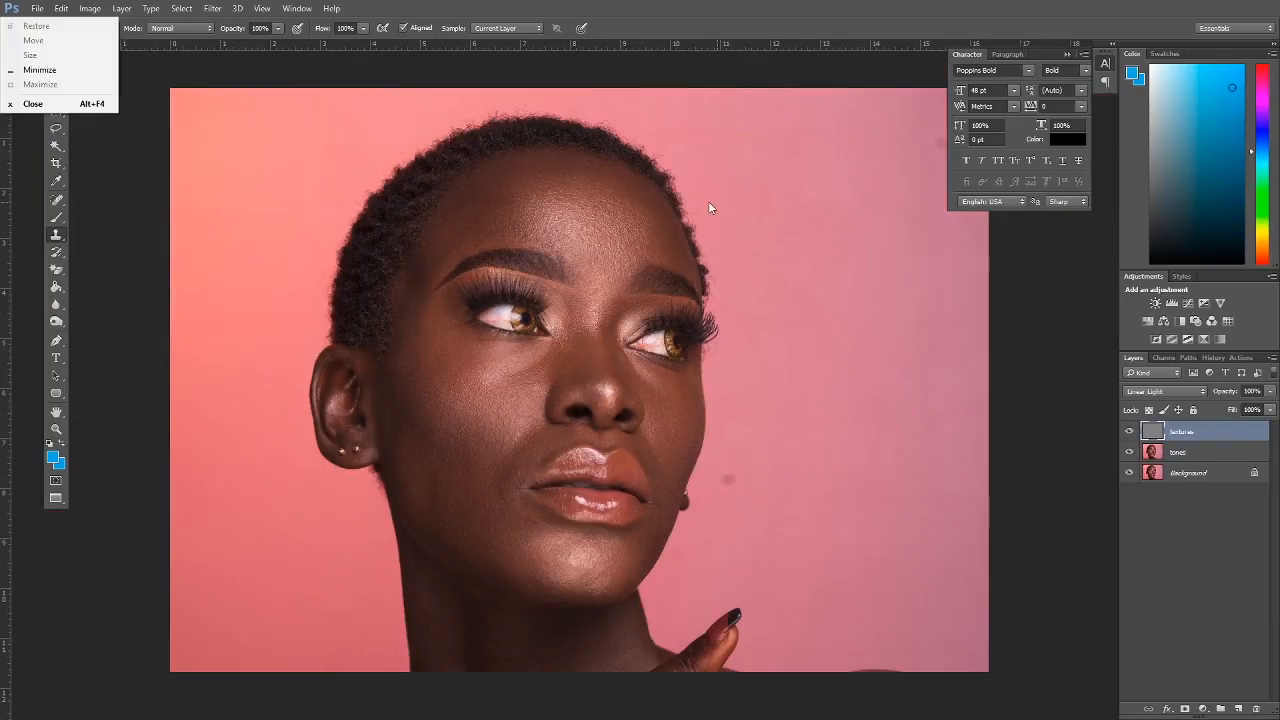
key(Escape)
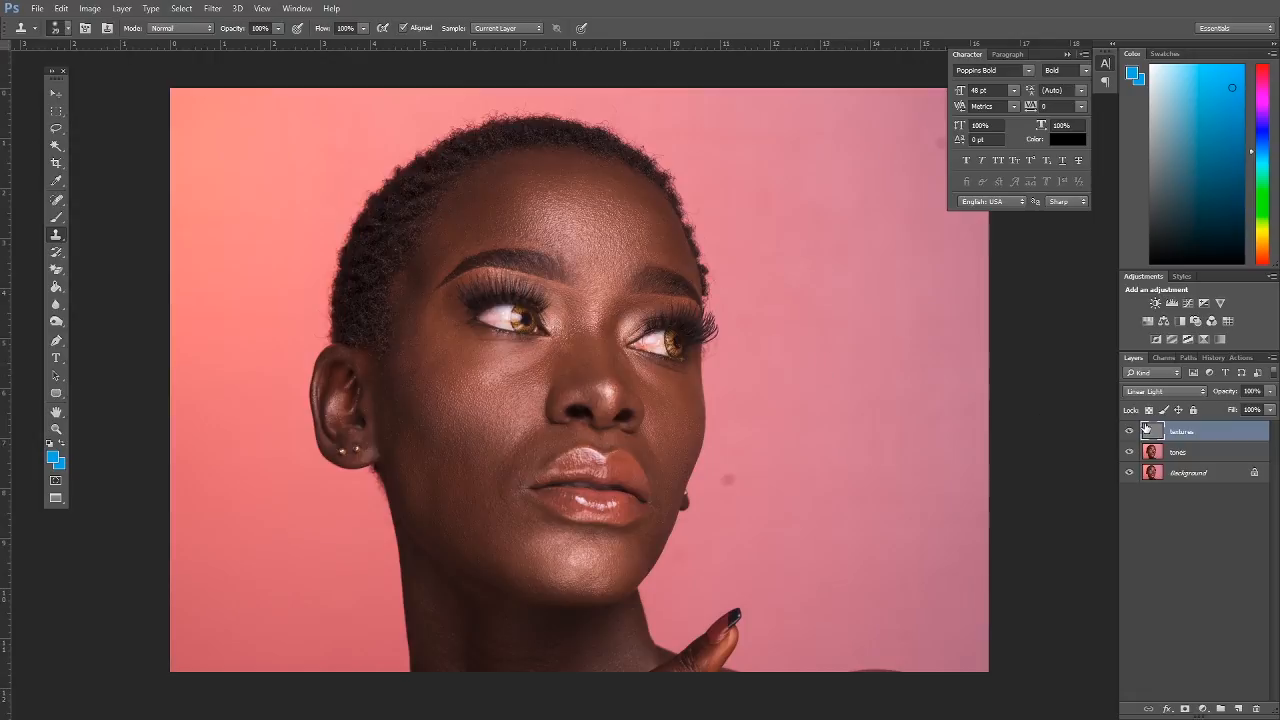
click(56, 429)
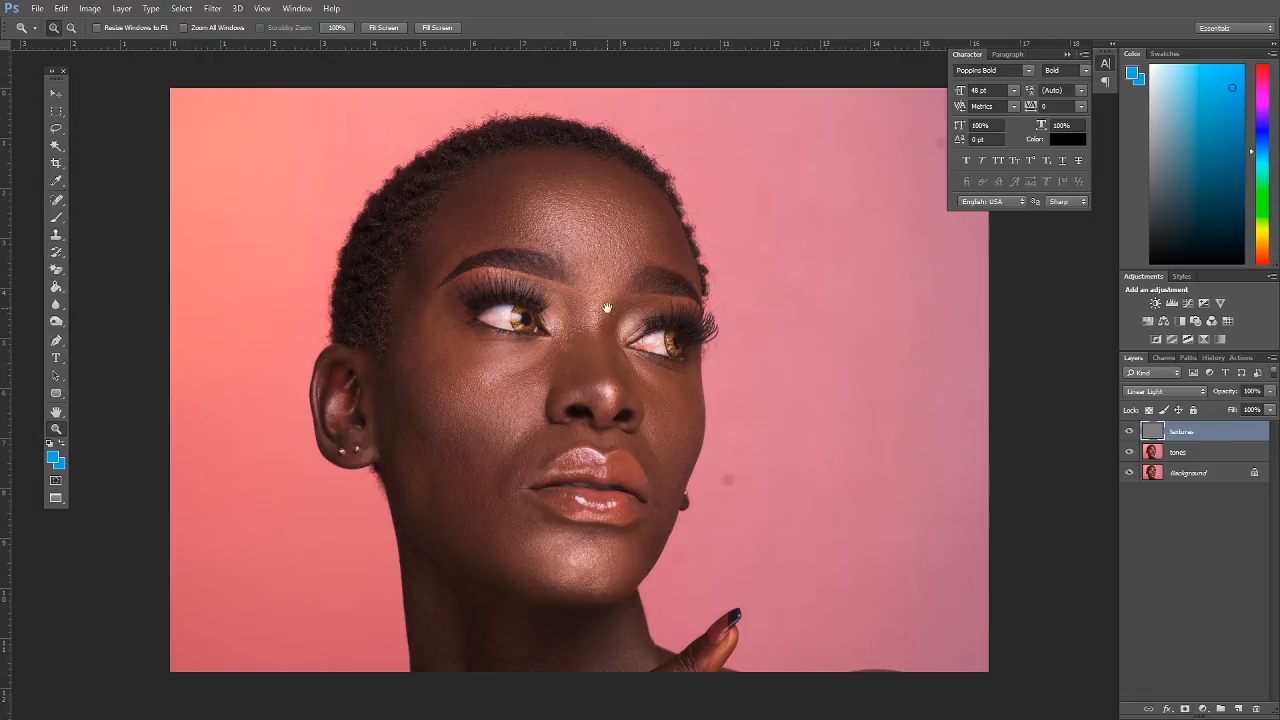
drag(607, 308, 662, 324)
click(511, 312)
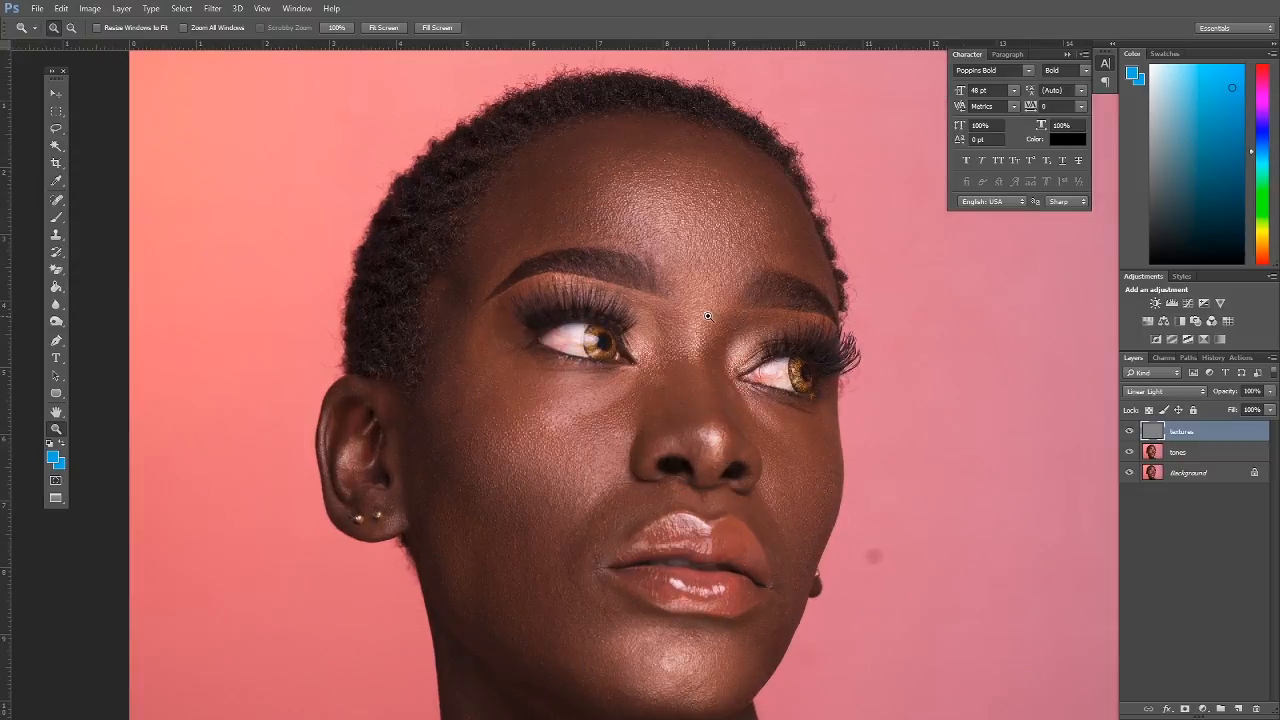
drag(584, 370, 627, 352)
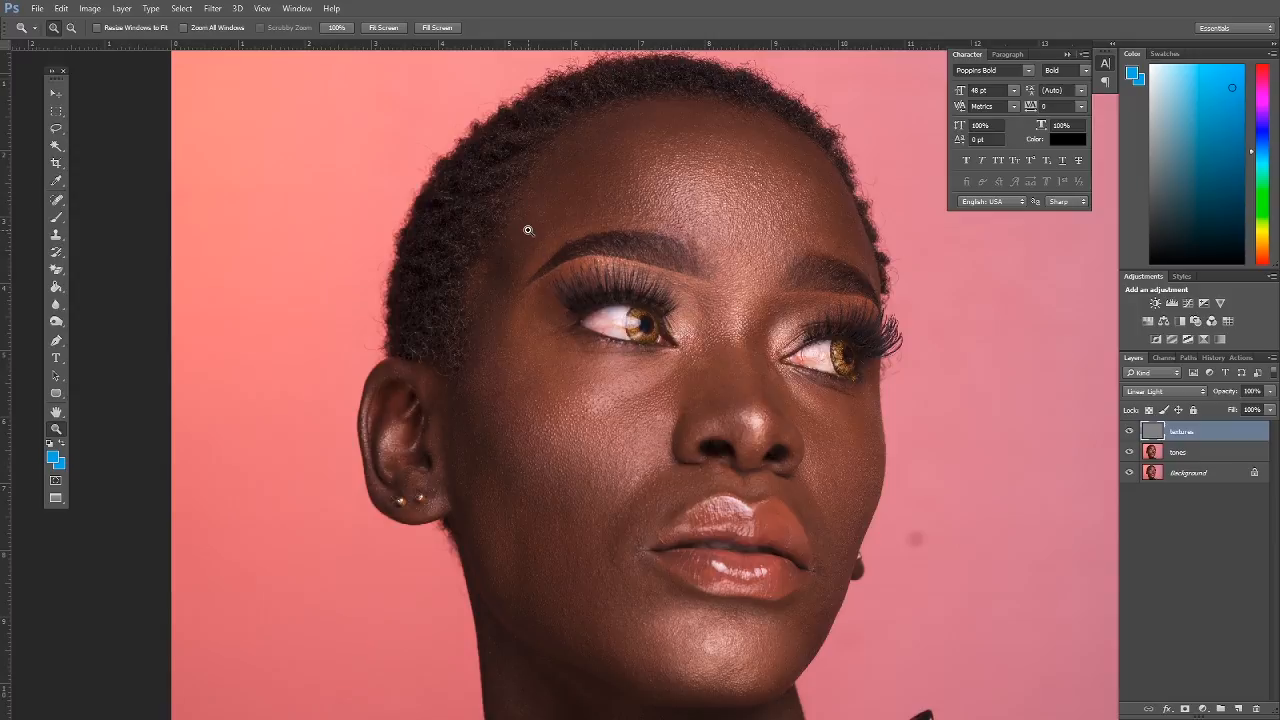
scroll(605, 370, down, 3)
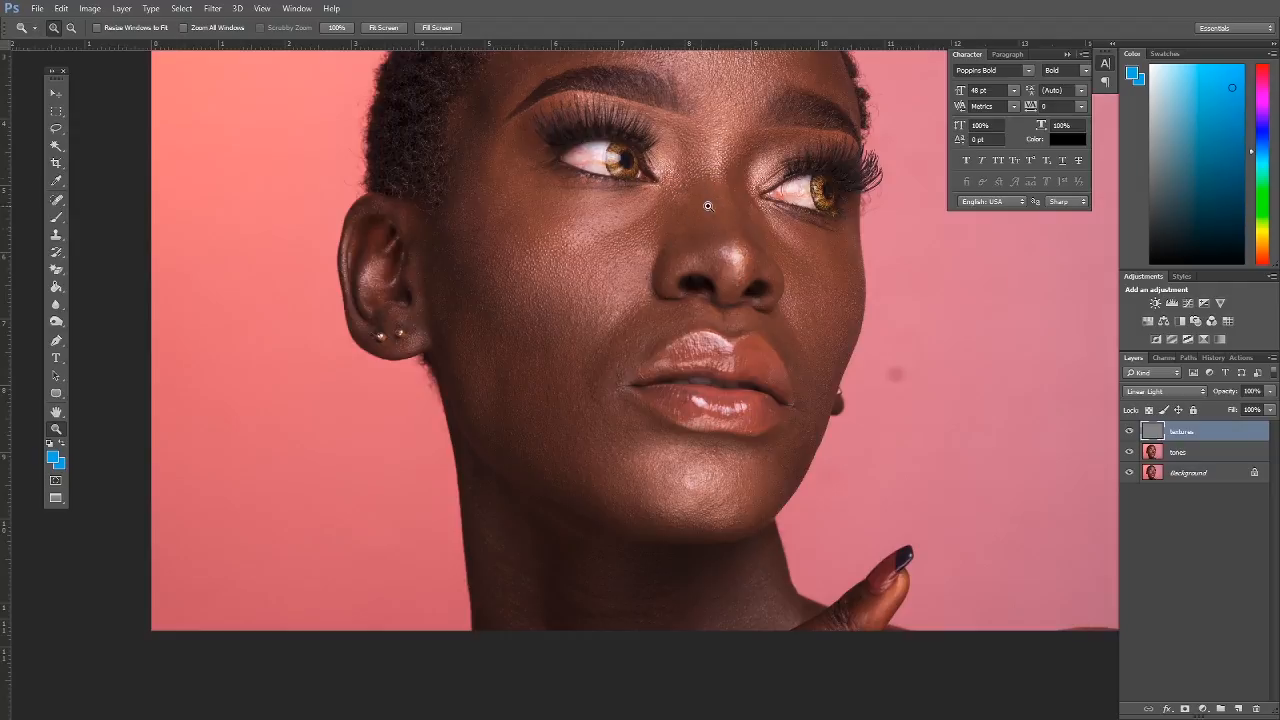
On the tones layer, select the near cheek from the temple to the jaw with the Lasso, using an 18 px feather
click(1180, 454)
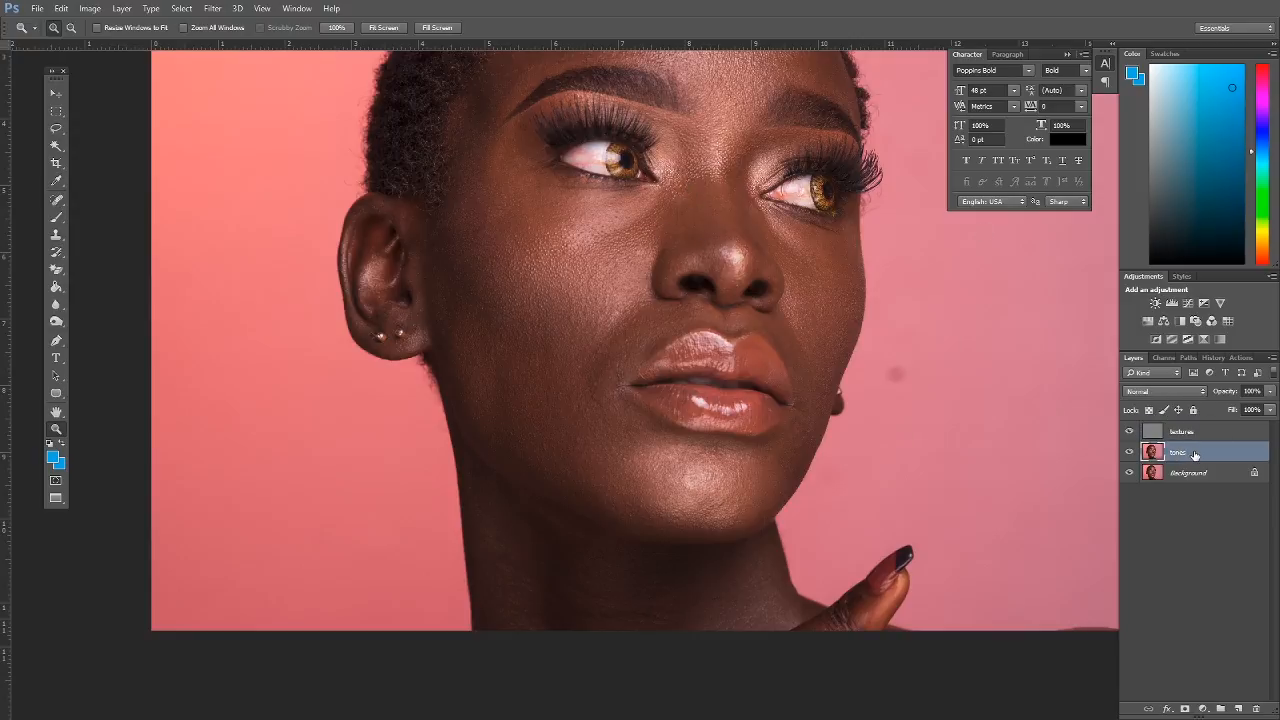
click(56, 128)
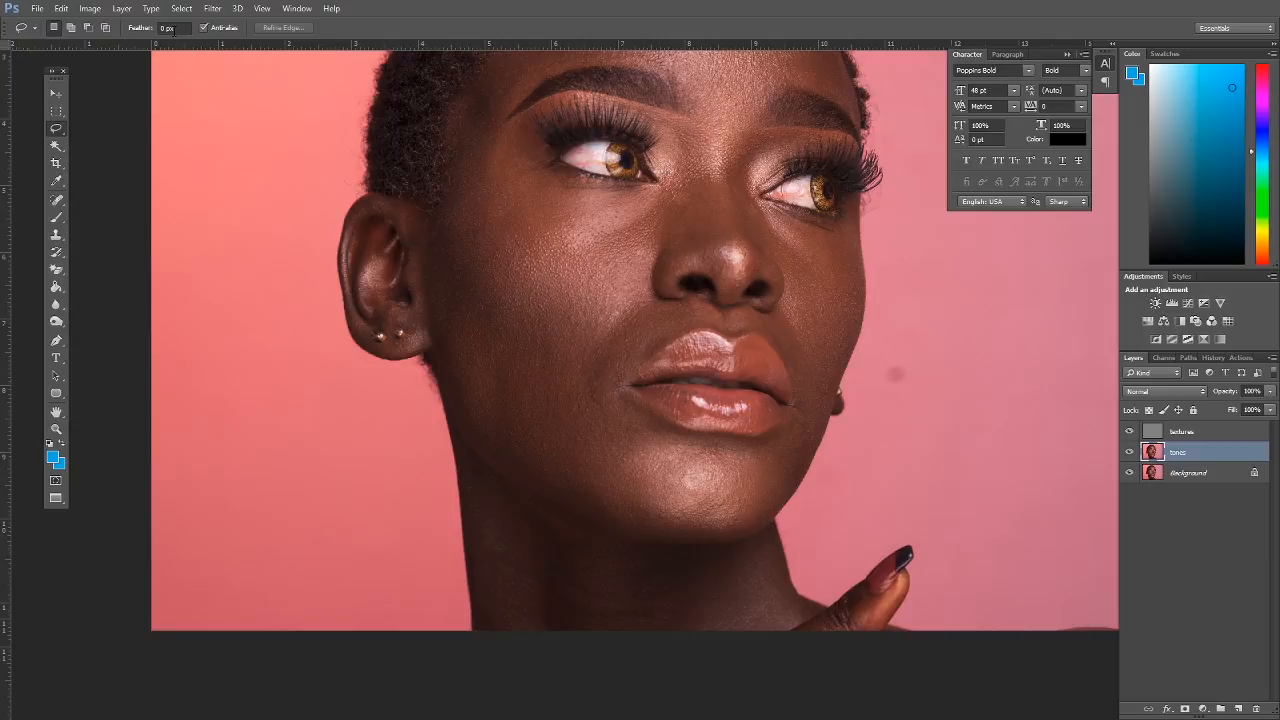
click(167, 28)
key(Return)
mouse_move(499, 140)
mouse_down()
mouse_move(465, 170)
mouse_move(540, 241)
mouse_move(602, 232)
mouse_move(627, 282)
mouse_move(624, 356)
mouse_move(552, 502)
mouse_move(437, 418)
mouse_move(422, 210)
mouse_move(502, 204)
mouse_up()
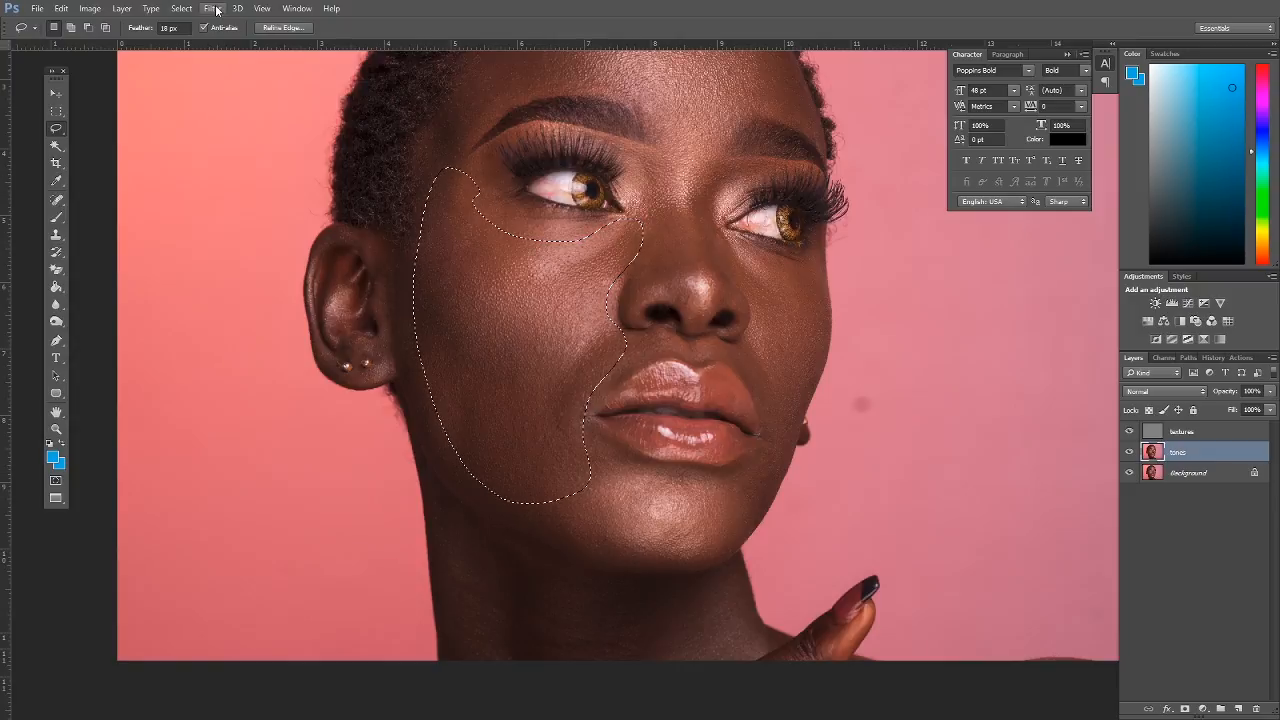
Smooth the selected near cheek with a Gaussian Blur radius of about 28 pixels, and clear the selection
click(213, 8)
mouse_move(240, 156)
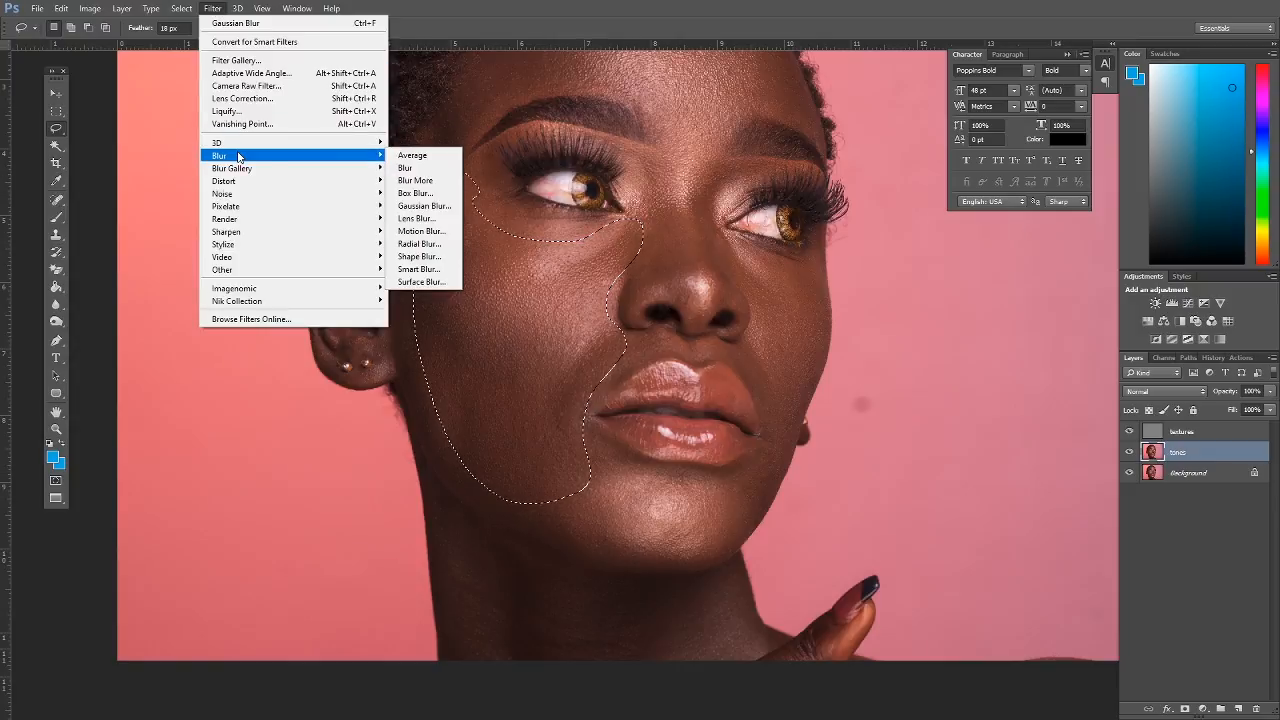
click(414, 206)
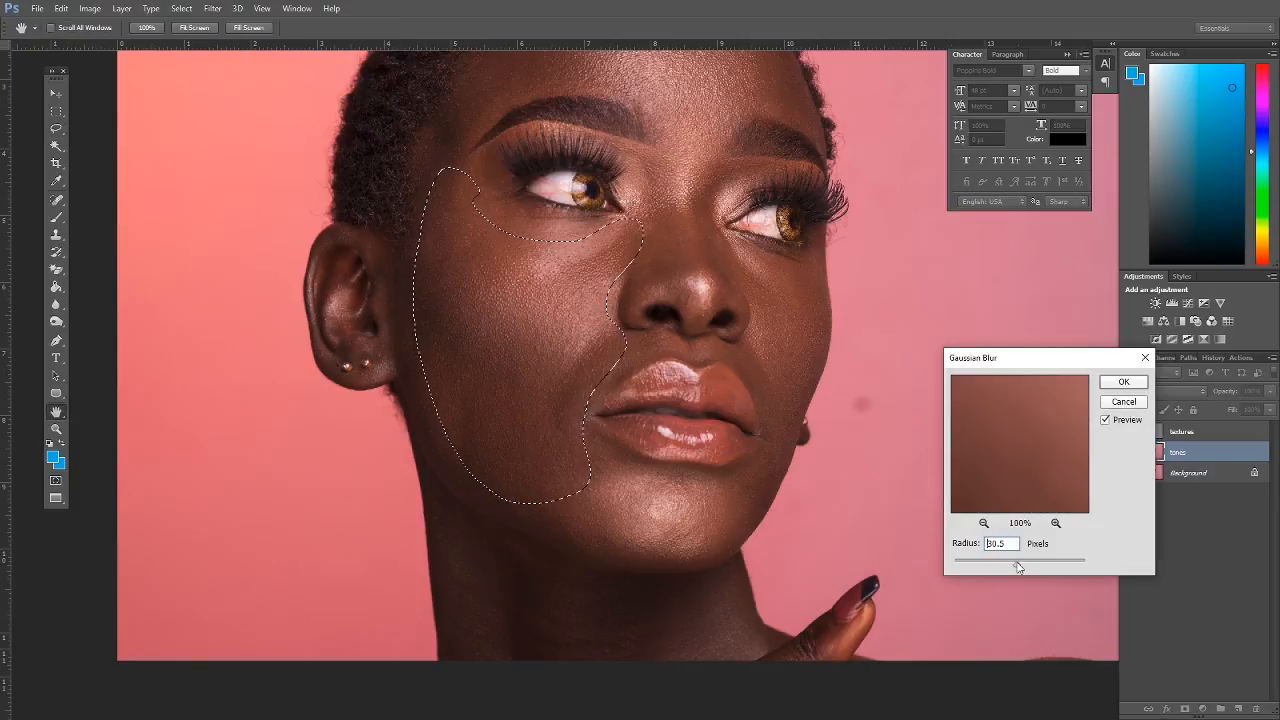
drag(1017, 567, 953, 562)
drag(1017, 567, 1016, 565)
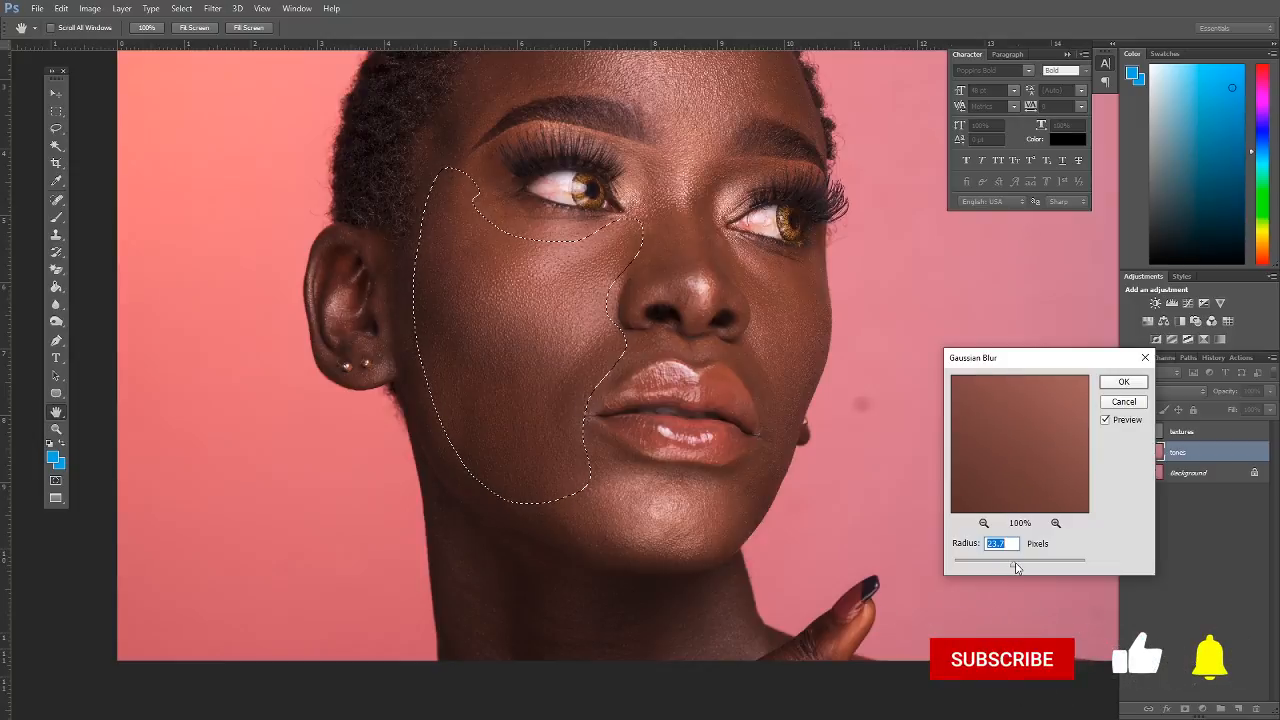
click(1121, 384)
key(ctrl+d)
Lasso the forehead above the near eyebrow and smooth it with the same Gaussian Blur
drag(661, 147, 654, 259)
mouse_move(507, 112)
mouse_down()
mouse_move(453, 183)
mouse_move(429, 253)
mouse_move(439, 265)
mouse_move(508, 206)
mouse_move(562, 186)
mouse_move(644, 183)
mouse_move(675, 124)
mouse_move(657, 93)
mouse_move(627, 77)
mouse_move(558, 95)
mouse_up()
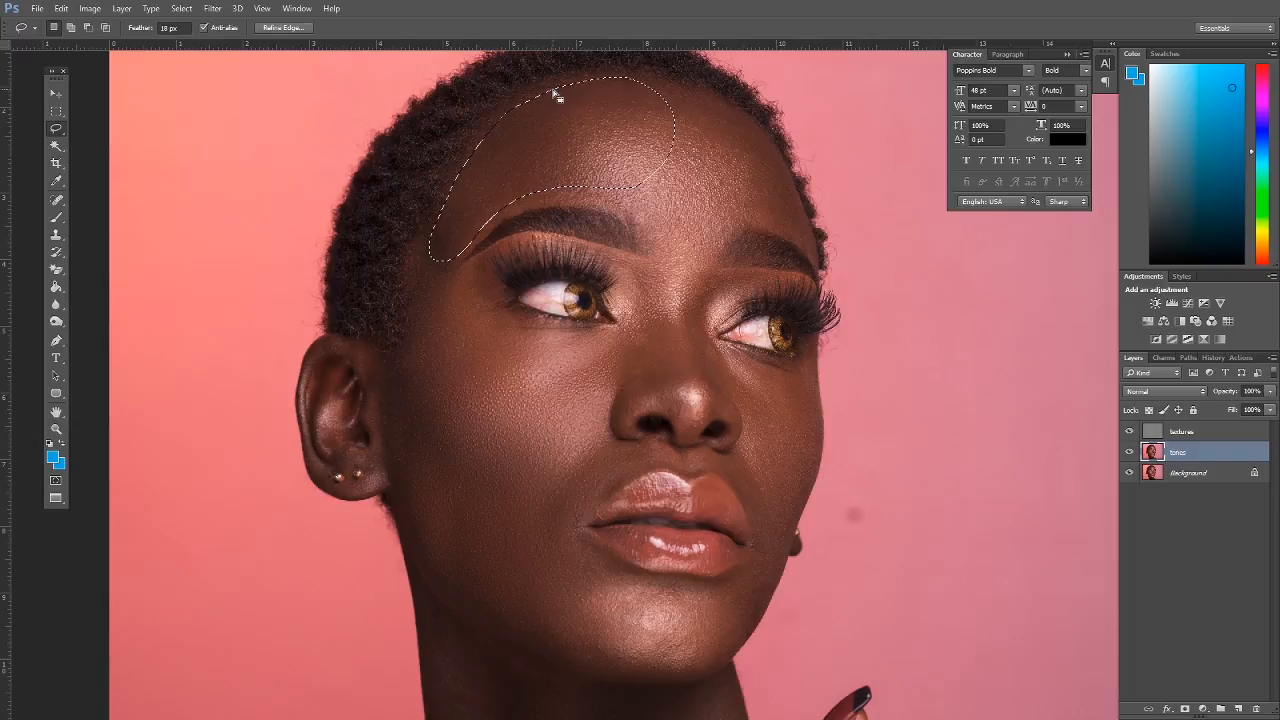
click(742, 113)
Smooth the centre of the forehead down to between the eyebrows, using a feathered Lasso selection and the same blur
mouse_move(684, 98)
mouse_down()
mouse_move(645, 145)
mouse_move(713, 163)
mouse_move(796, 239)
mouse_move(796, 197)
mouse_move(769, 145)
mouse_move(709, 95)
mouse_move(642, 118)
mouse_move(598, 170)
mouse_up()
click(605, 150)
mouse_move(665, 288)
mouse_down()
mouse_move(688, 320)
mouse_move(689, 284)
mouse_move(734, 193)
mouse_move(708, 148)
mouse_up()
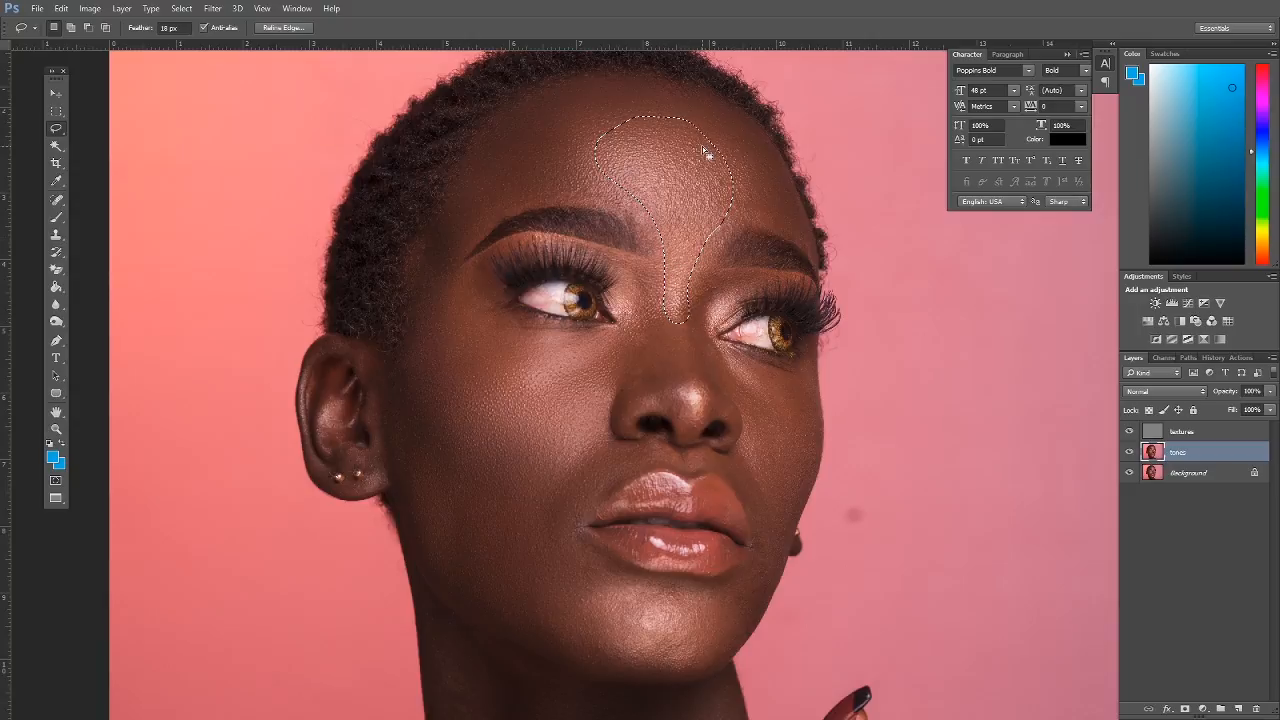
click(526, 166)
Repeat the blur on feathered selections beside the nose, including its near side from the inner eye down to the nostril
drag(576, 317, 484, 196)
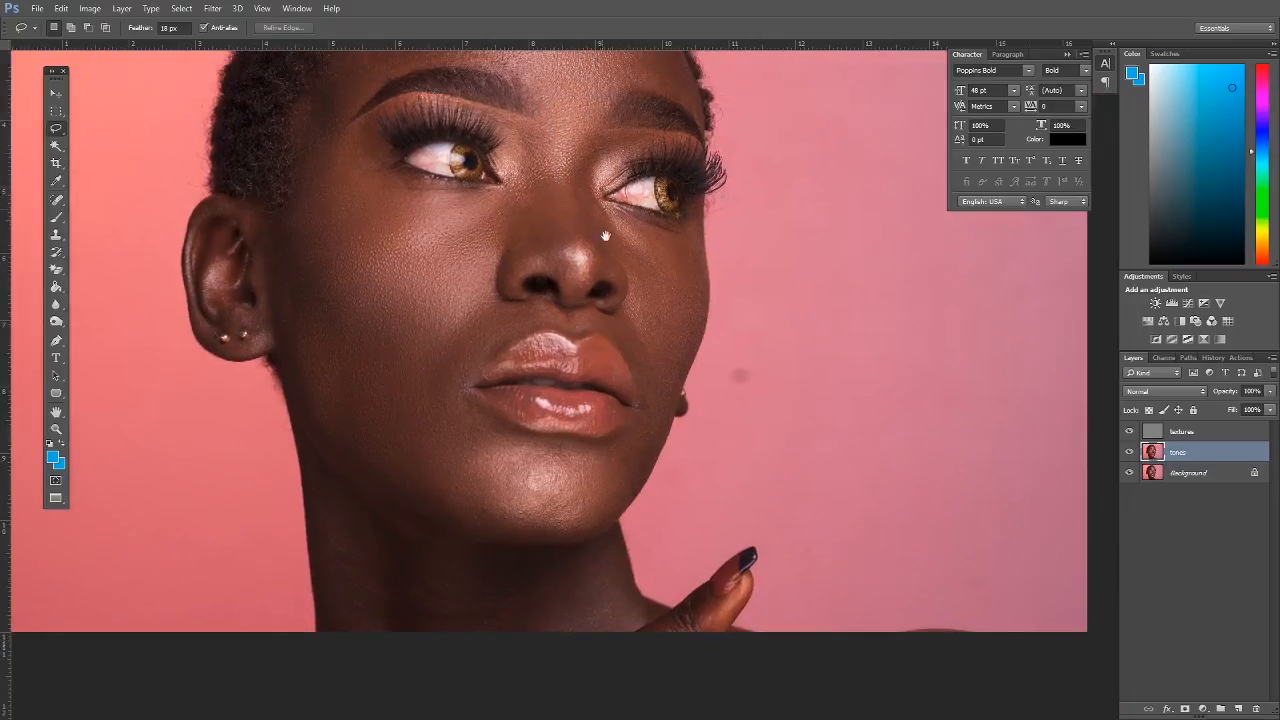
mouse_move(630, 226)
mouse_down()
mouse_move(682, 240)
mouse_move(701, 281)
mouse_move(657, 427)
mouse_move(609, 326)
mouse_move(639, 276)
mouse_move(592, 209)
mouse_up()
key(ctrl+d)
mouse_move(545, 168)
mouse_down()
mouse_move(599, 166)
mouse_move(575, 165)
mouse_move(563, 241)
mouse_move(585, 263)
mouse_move(609, 212)
mouse_move(578, 140)
mouse_up()
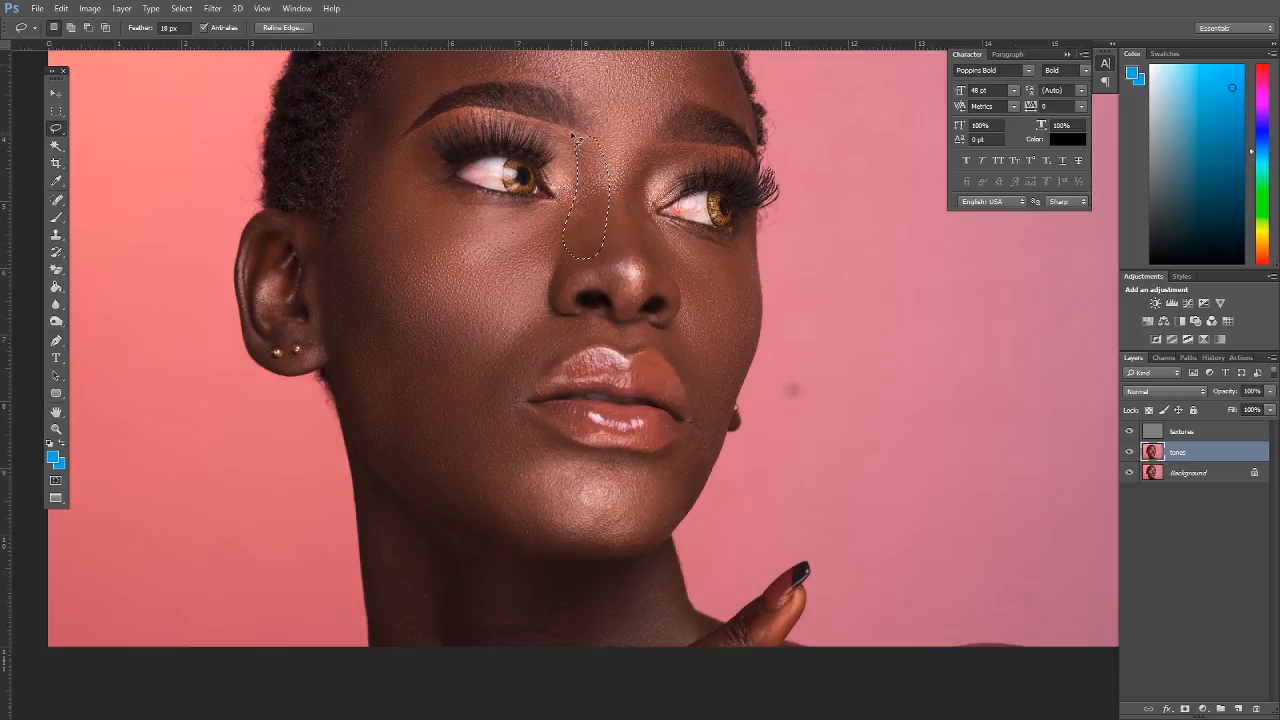
key(ctrl+d)
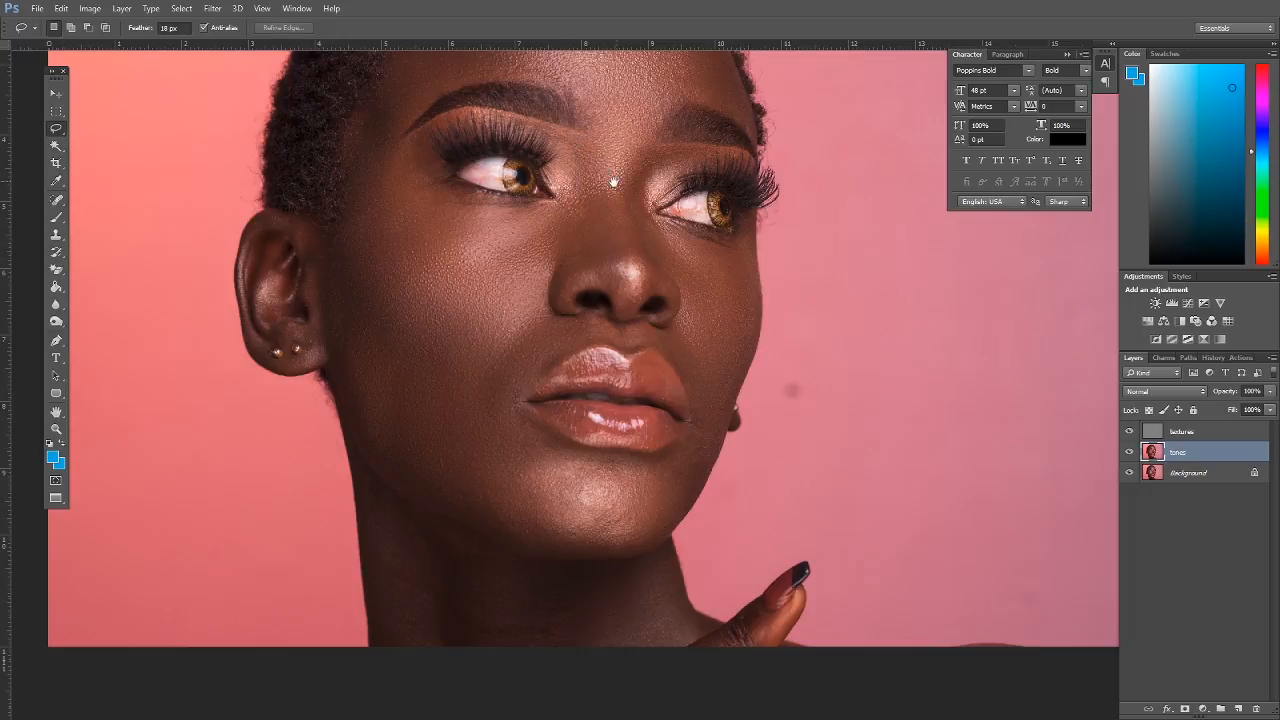
Lasso the highlight along the nose bridge to the tip and soften it with a 10-pixel Gaussian Blur
mouse_move(647, 148)
mouse_down()
mouse_move(623, 185)
mouse_move(633, 200)
mouse_move(656, 150)
mouse_up()
mouse_move(606, 194)
mouse_down()
mouse_move(619, 288)
mouse_move(634, 298)
mouse_move(650, 292)
mouse_move(609, 178)
mouse_up()
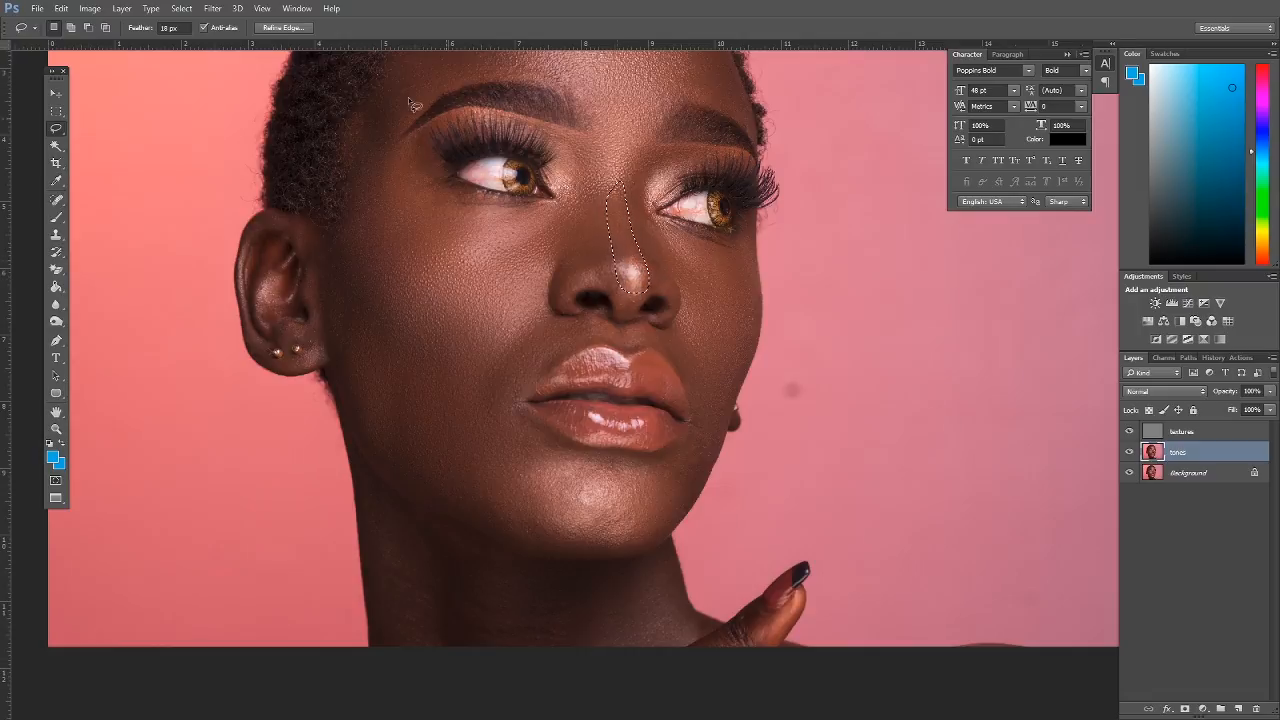
click(212, 8)
mouse_move(236, 157)
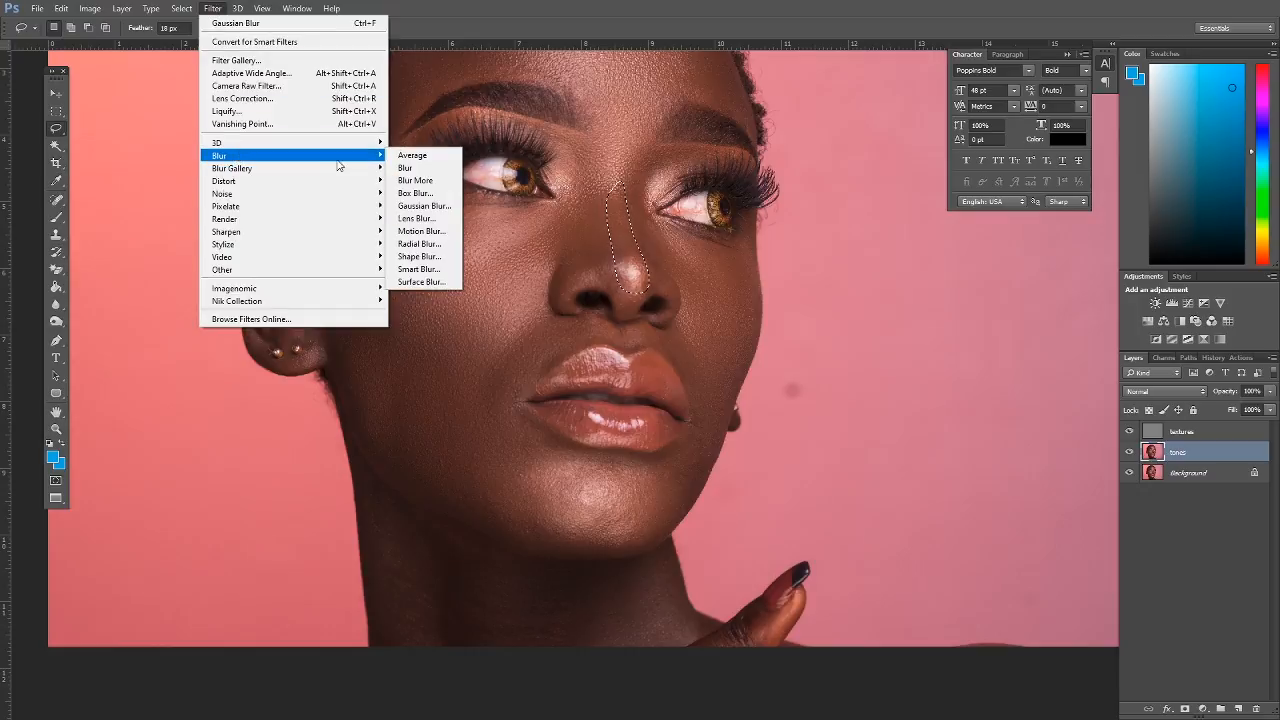
click(424, 205)
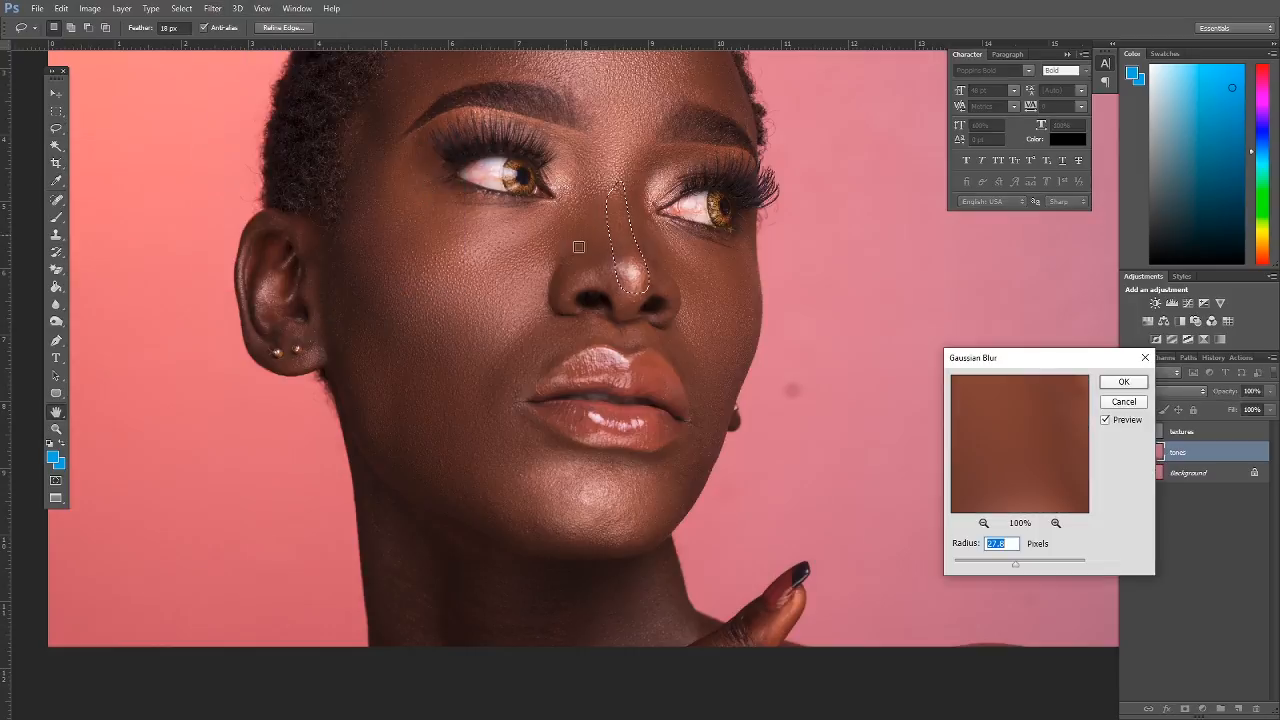
drag(1012, 567, 954, 566)
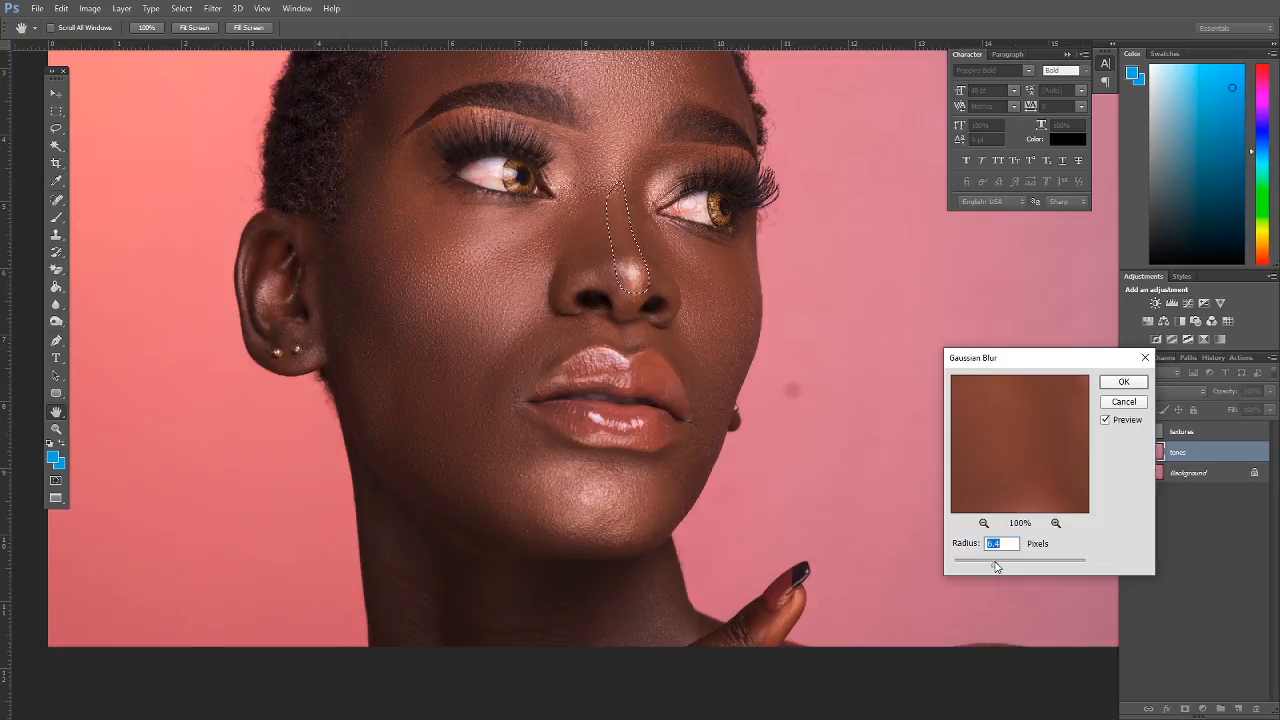
drag(1001, 567, 1009, 567)
click(1122, 381)
key(ctrl+d)
Lasso the chin and lower cheek beneath the mouth and smooth them with a 33.2-pixel Gaussian Blur
drag(692, 370, 706, 230)
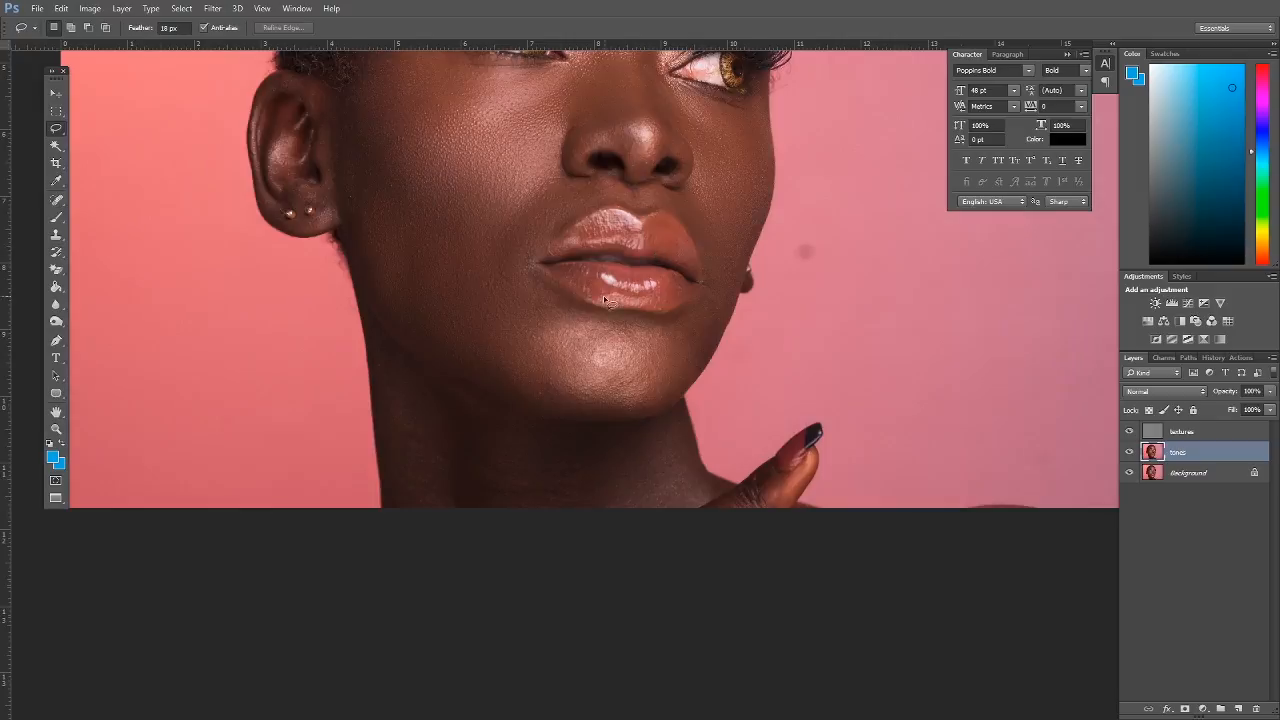
mouse_move(512, 243)
mouse_down()
mouse_move(525, 273)
mouse_move(578, 317)
mouse_move(669, 321)
mouse_move(712, 298)
mouse_move(721, 308)
mouse_move(686, 393)
mouse_move(625, 421)
mouse_move(567, 417)
mouse_move(504, 389)
mouse_move(452, 323)
mouse_move(452, 272)
mouse_up()
click(212, 8)
mouse_move(240, 157)
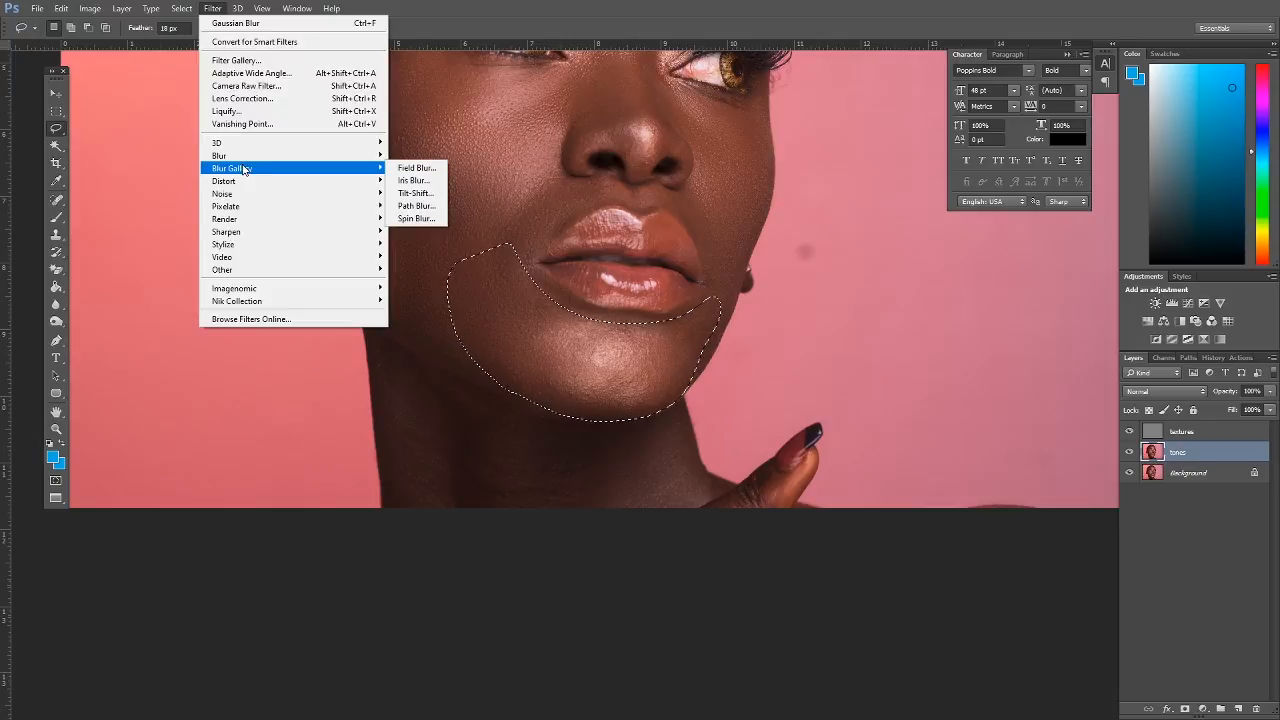
click(424, 205)
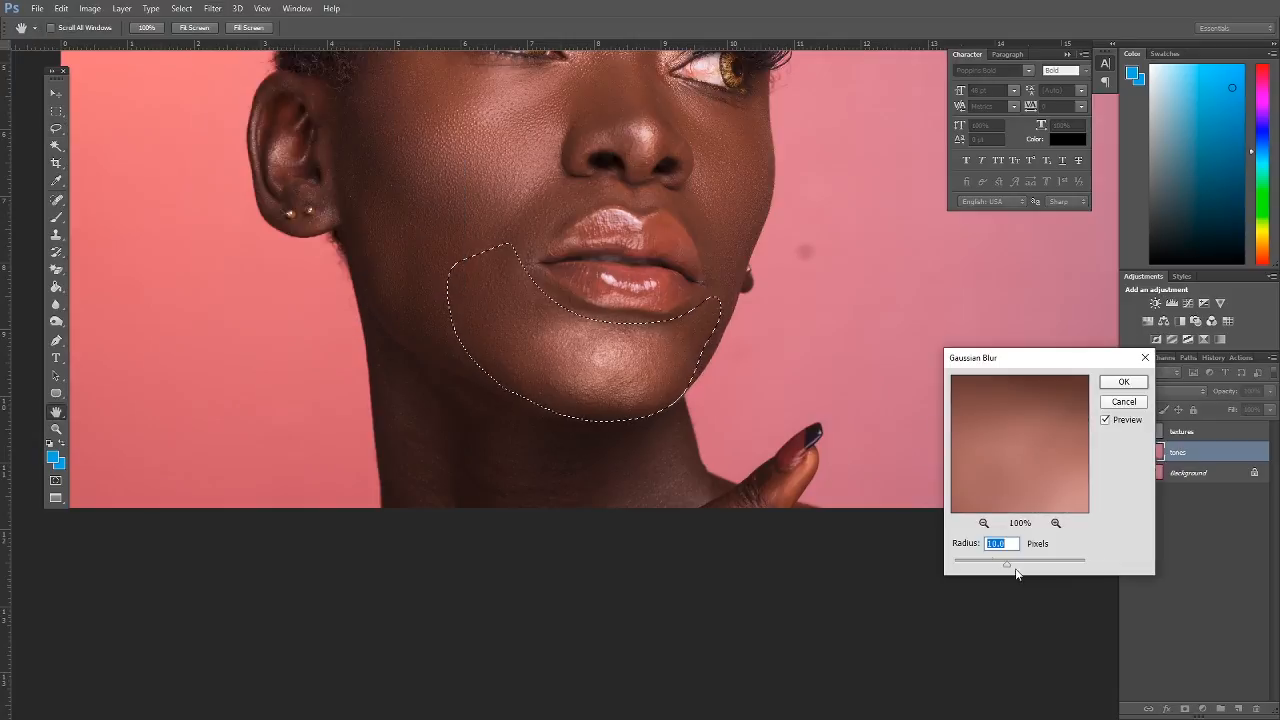
drag(1022, 565, 1018, 567)
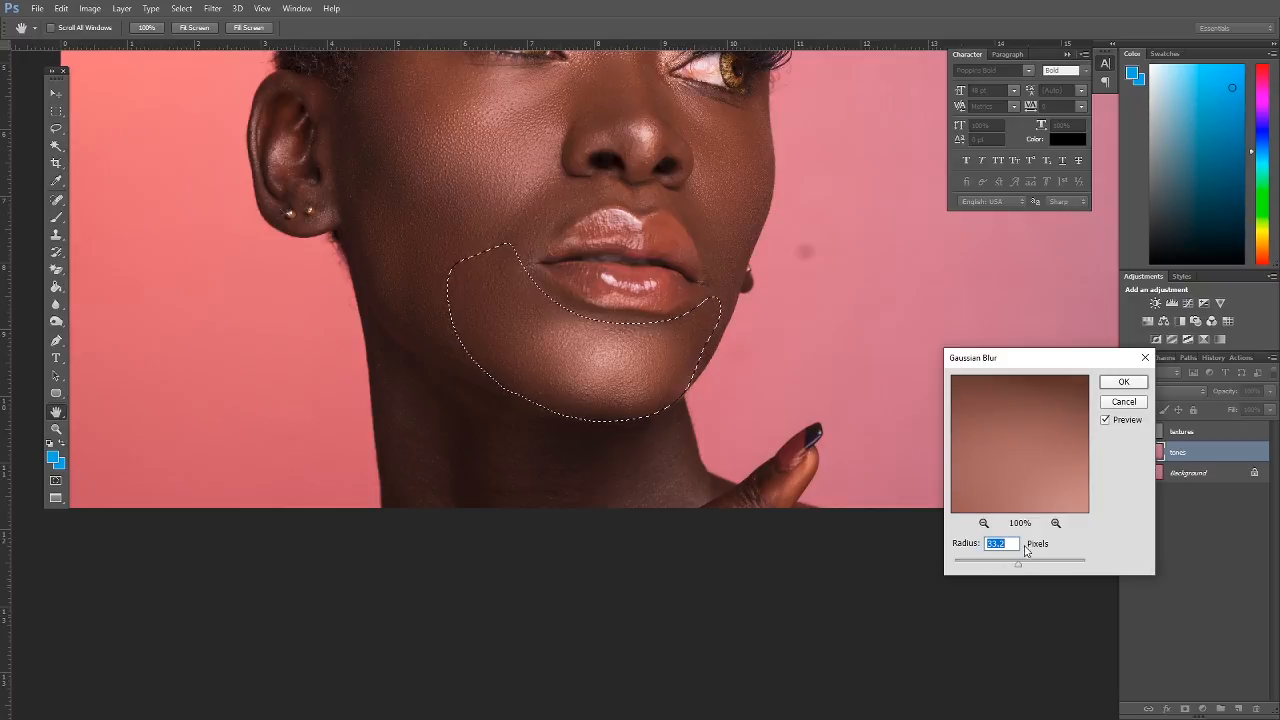
click(1115, 386)
key(ctrl+d)
Repeat the last Gaussian Blur on the smile-line area between the nostril and the near mouth corner
drag(632, 180, 691, 238)
mouse_move(596, 226)
mouse_down()
mouse_move(559, 302)
mouse_move(586, 316)
mouse_move(654, 264)
mouse_move(607, 232)
mouse_up()
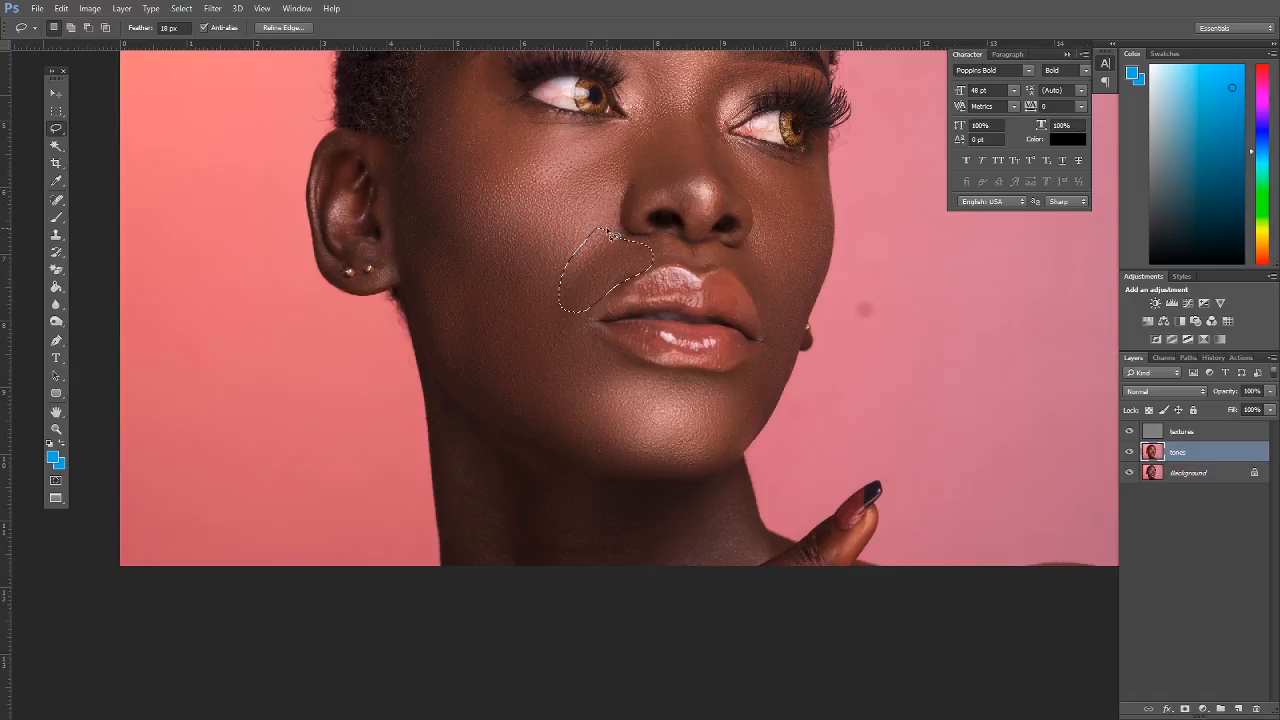
key(ctrl+f)
key(ctrl+d)
Smooth the tones along the near jaw and the neck below it with feathered selections and the same blur
mouse_move(603, 323)
mouse_down()
mouse_move(586, 208)
mouse_move(602, 166)
mouse_up()
mouse_move(434, 237)
mouse_down()
mouse_move(432, 350)
mouse_move(454, 418)
mouse_move(490, 437)
mouse_move(536, 380)
mouse_move(518, 310)
mouse_move(467, 262)
mouse_move(434, 272)
mouse_move(452, 409)
mouse_move(481, 445)
mouse_move(526, 383)
mouse_move(508, 300)
mouse_move(514, 310)
mouse_move(452, 252)
mouse_up()
click(454, 255)
mouse_move(527, 313)
mouse_down()
mouse_move(537, 417)
mouse_move(639, 440)
mouse_move(739, 397)
mouse_move(745, 355)
mouse_move(728, 329)
mouse_move(623, 338)
mouse_move(534, 307)
mouse_up()
key(ctrl+d)
Lasso the skin around the near eye's outer corner and smooth it with the last Gaussian Blur
drag(638, 112, 668, 431)
drag(652, 335, 663, 449)
drag(650, 375, 650, 416)
mouse_move(522, 381)
mouse_down()
mouse_move(489, 431)
mouse_move(516, 456)
mouse_move(561, 446)
mouse_move(538, 396)
mouse_up()
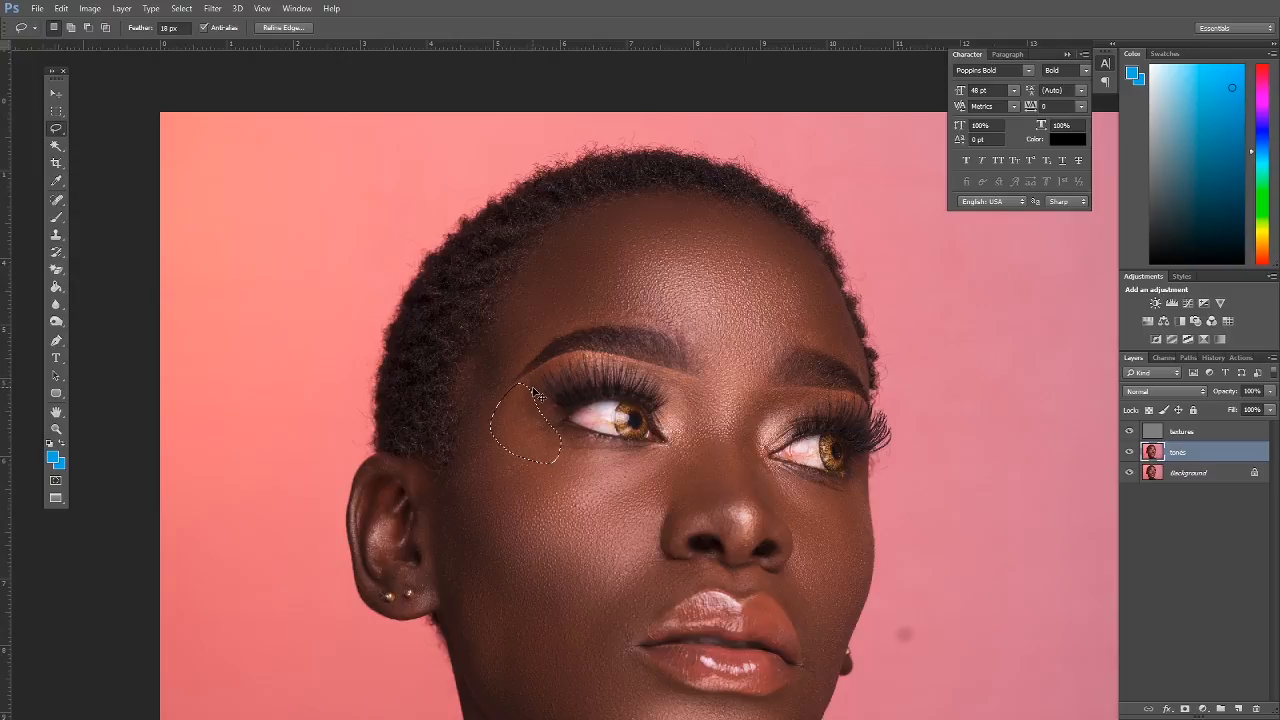
key(ctrl+d)
Smooth the small patch at the near eye's inner corner beside the nose bridge with the same blur
mouse_move(740, 373)
mouse_down()
mouse_move(606, 408)
mouse_move(618, 448)
mouse_move(612, 404)
mouse_up()
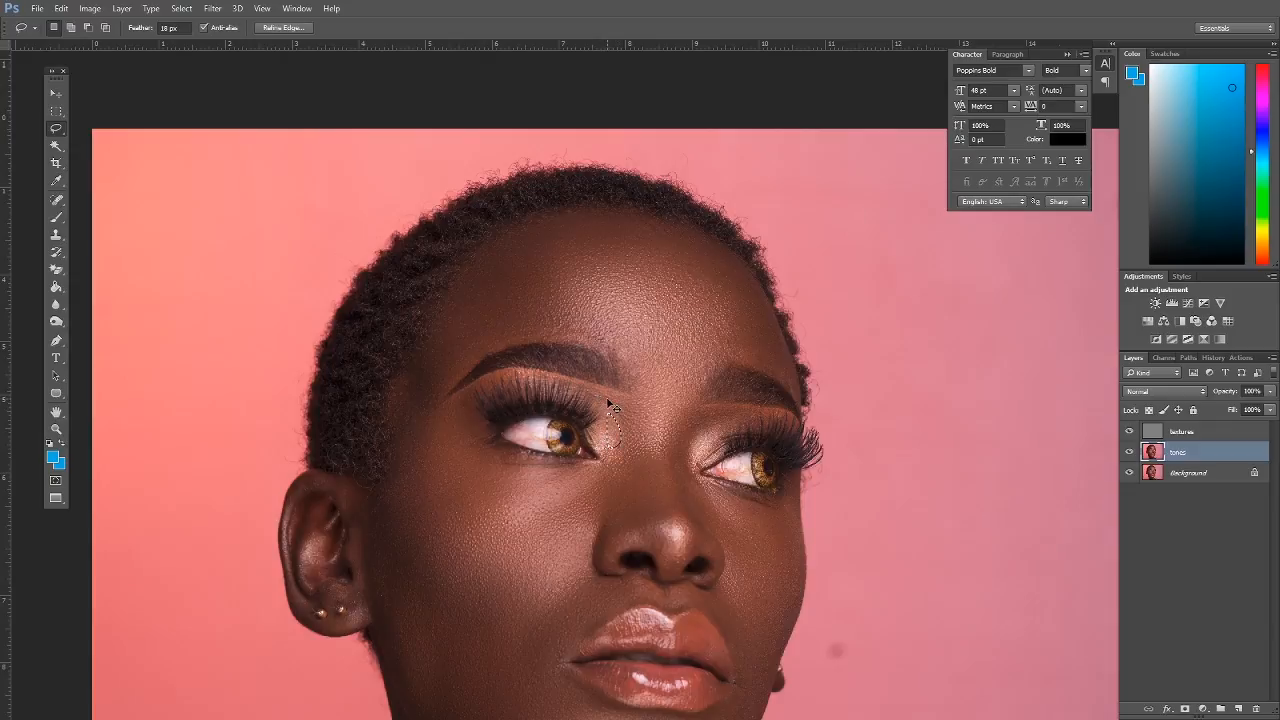
key(ctrl+d)
drag(708, 334, 680, 360)
drag(688, 399, 666, 348)
mouse_move(611, 554)
mouse_down()
mouse_move(602, 420)
mouse_move(634, 371)
mouse_move(591, 337)
mouse_move(684, 490)
mouse_move(714, 593)
mouse_up()
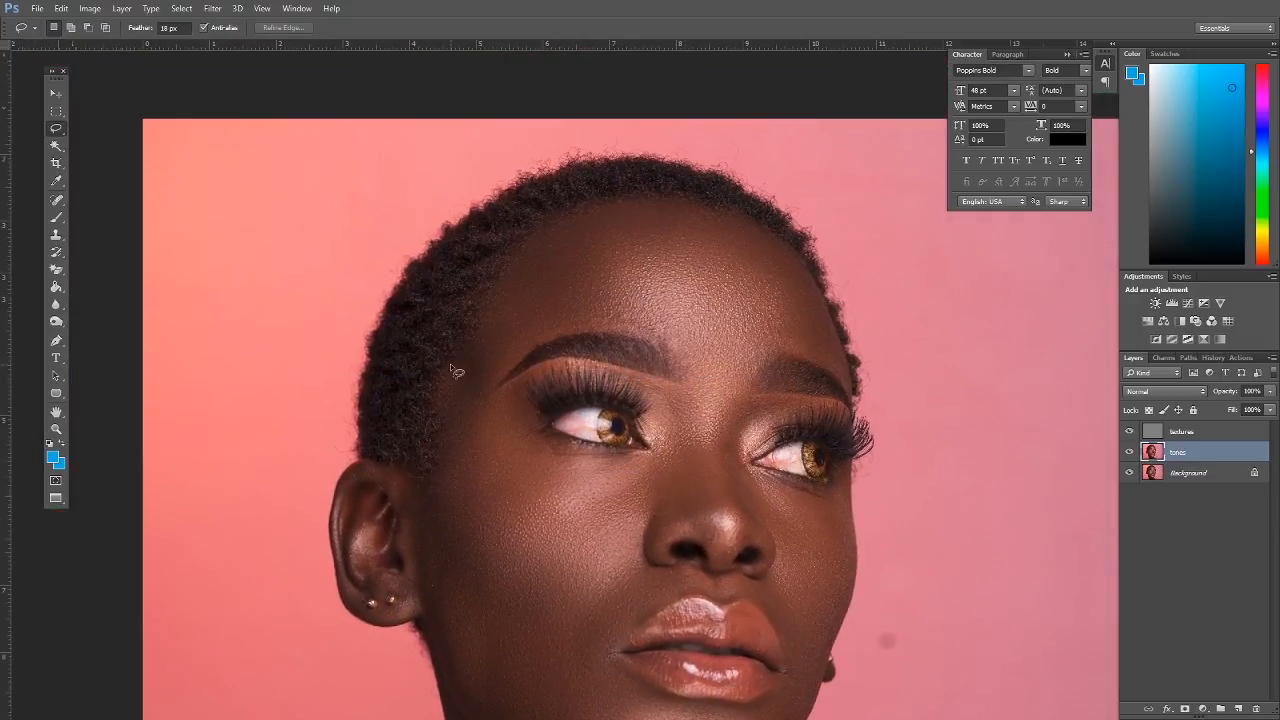
Put the textures and tones layers together into a new layer group
drag(715, 293, 695, 337)
scroll(640, 271, down, 3)
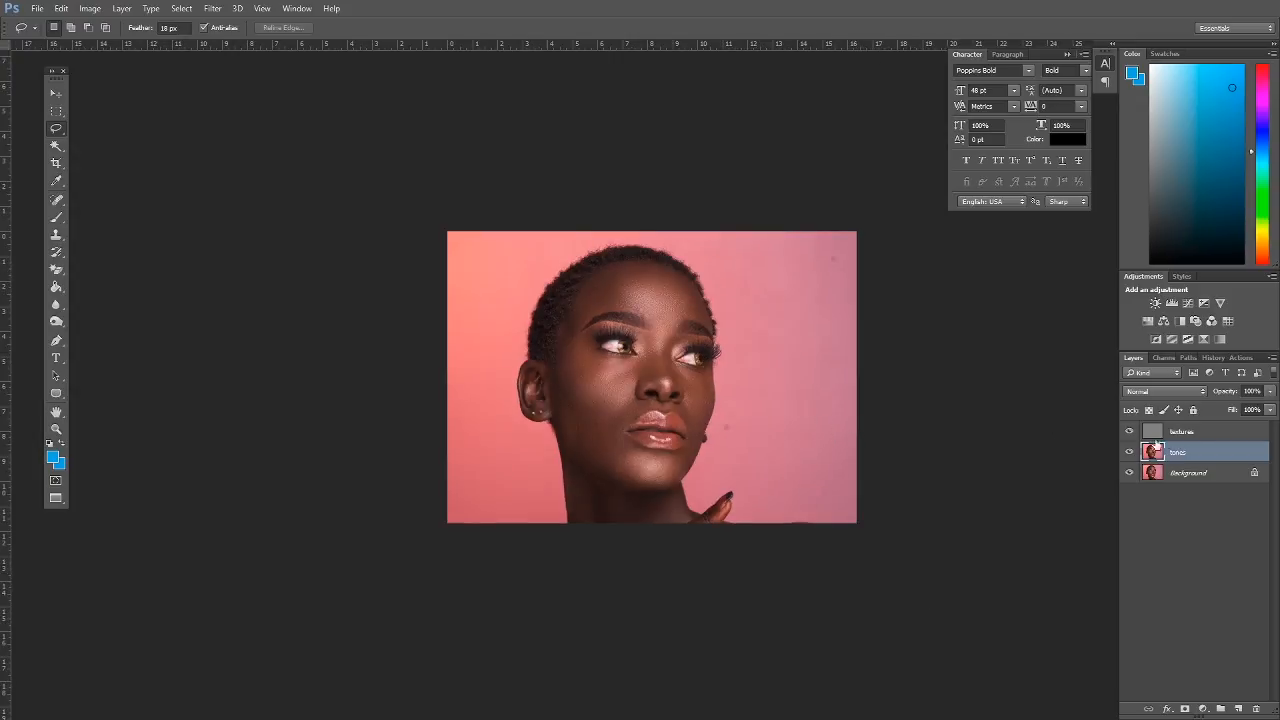
click(1205, 433)
shift+click(1222, 449)
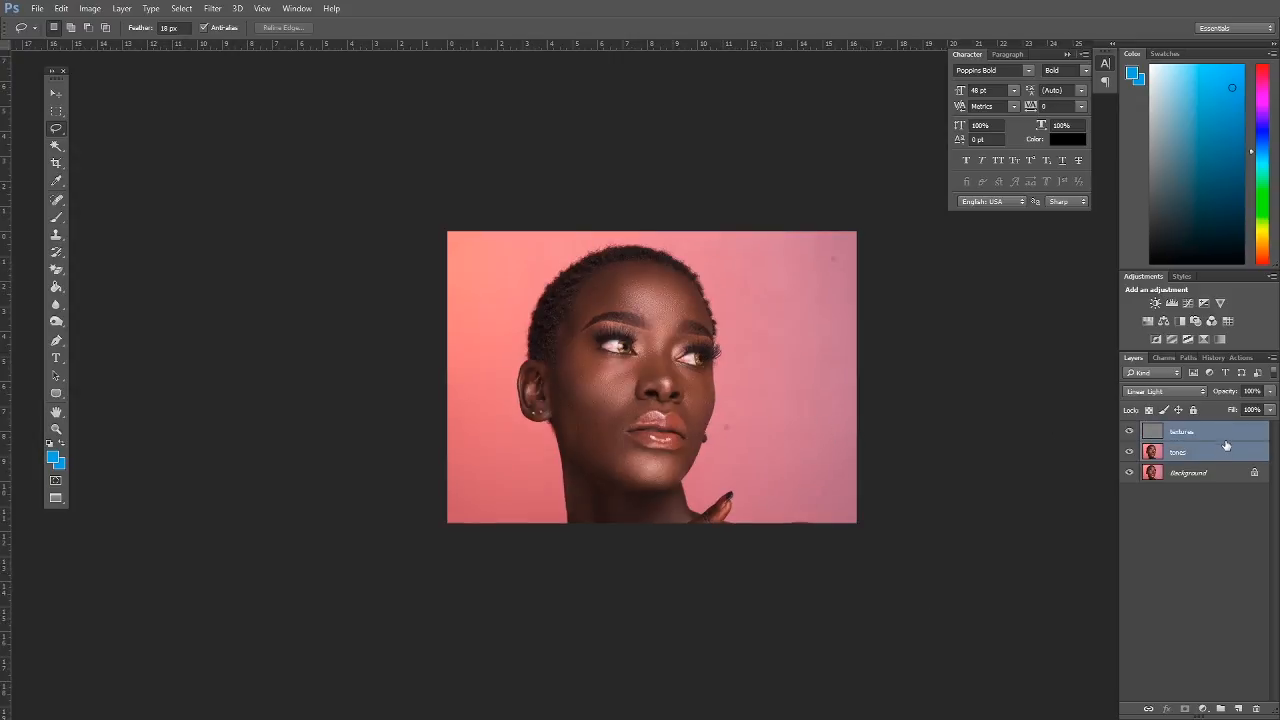
drag(1222, 441, 1220, 708)
Toggle the group's visibility to compare the portrait before and after the skin retouch
click(1130, 430)
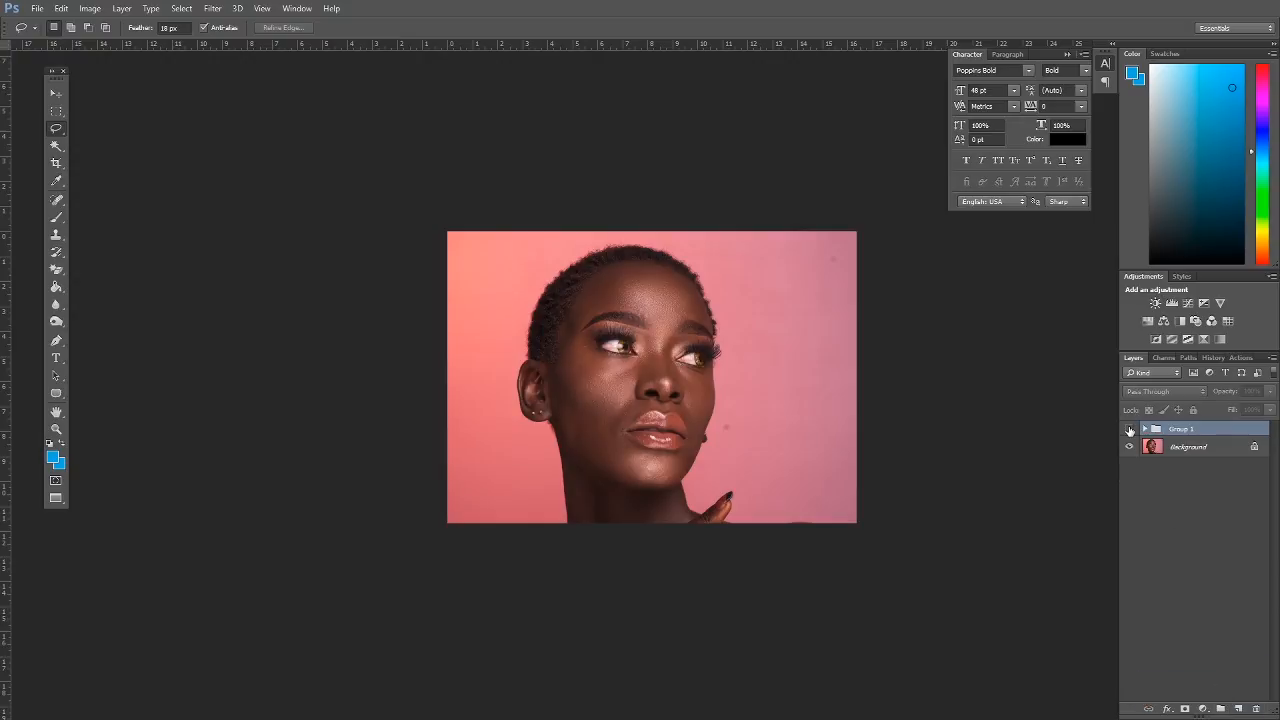
click(1130, 430)
click(1130, 430)
click(1130, 430)
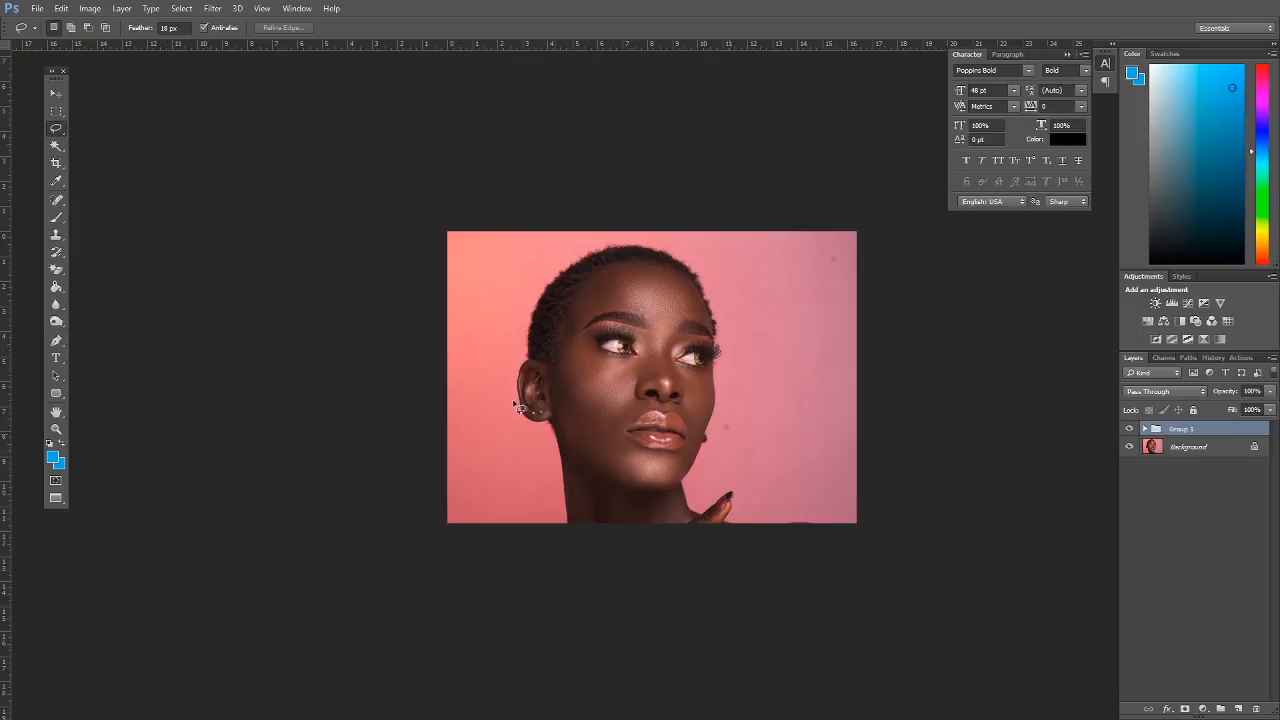
Add a Curves adjustment layer above the group and pull the midtones down to darken the image
click(1203, 711)
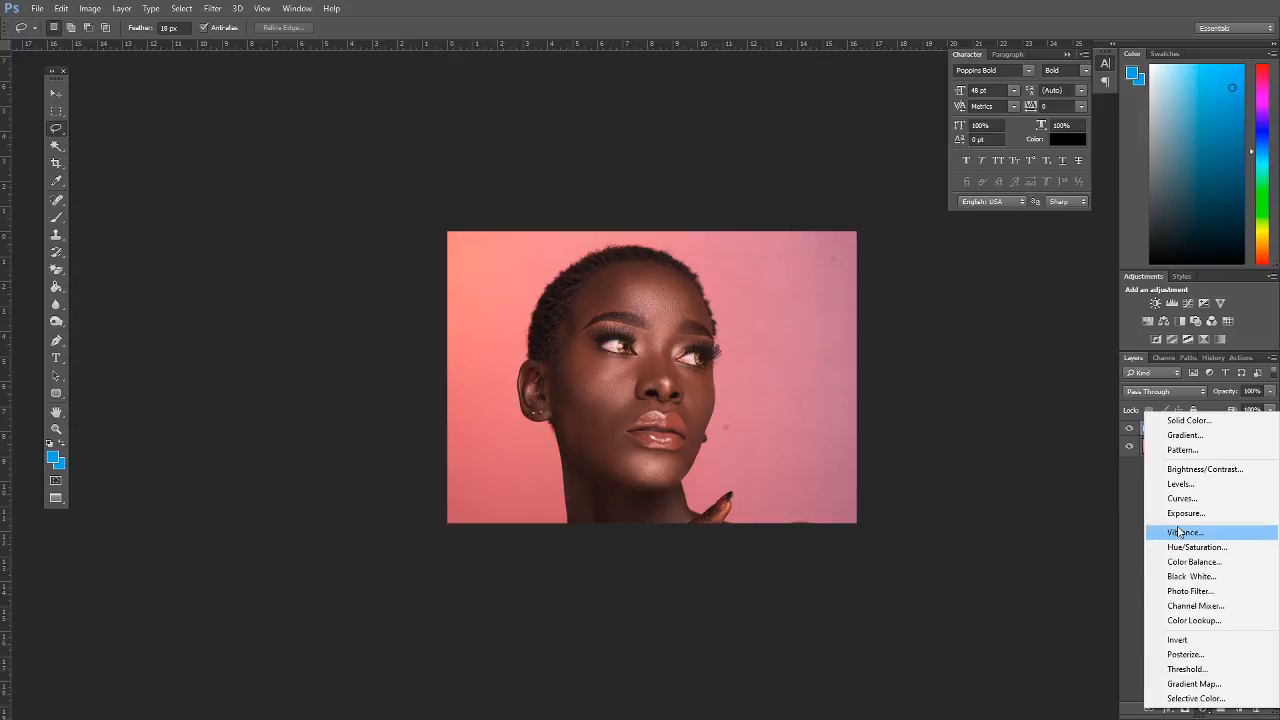
click(1183, 499)
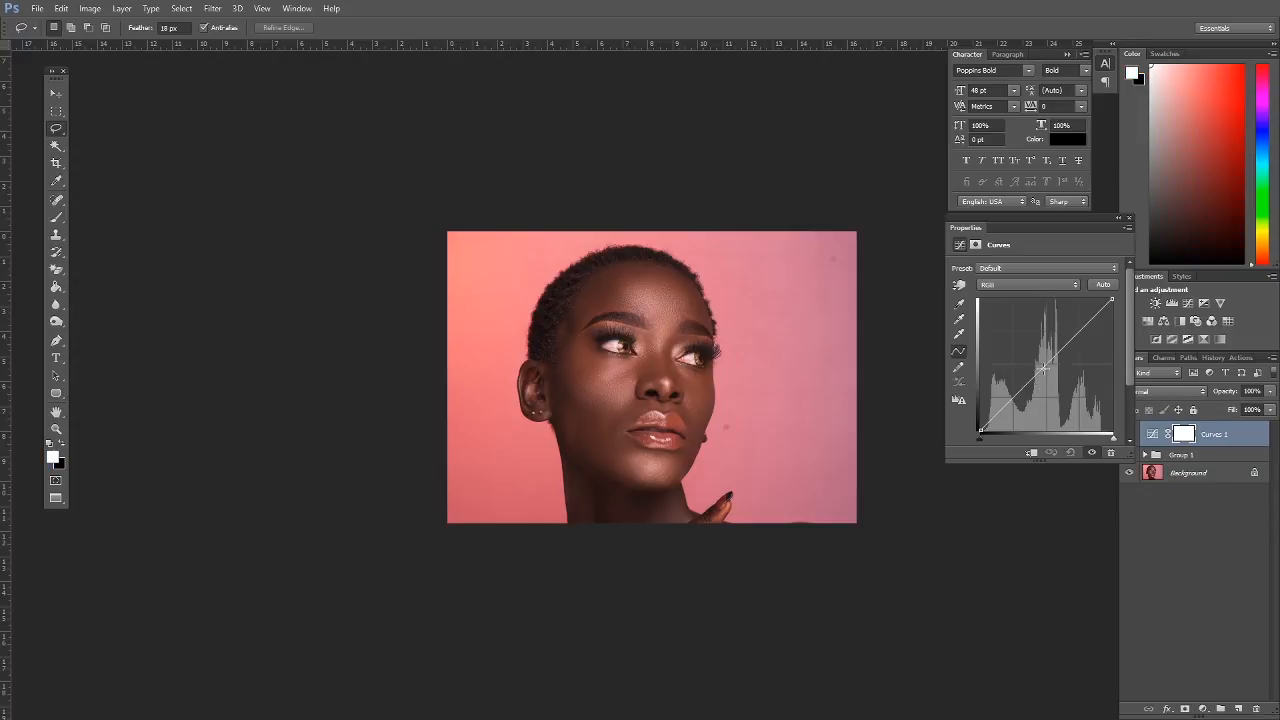
drag(1047, 363, 1062, 380)
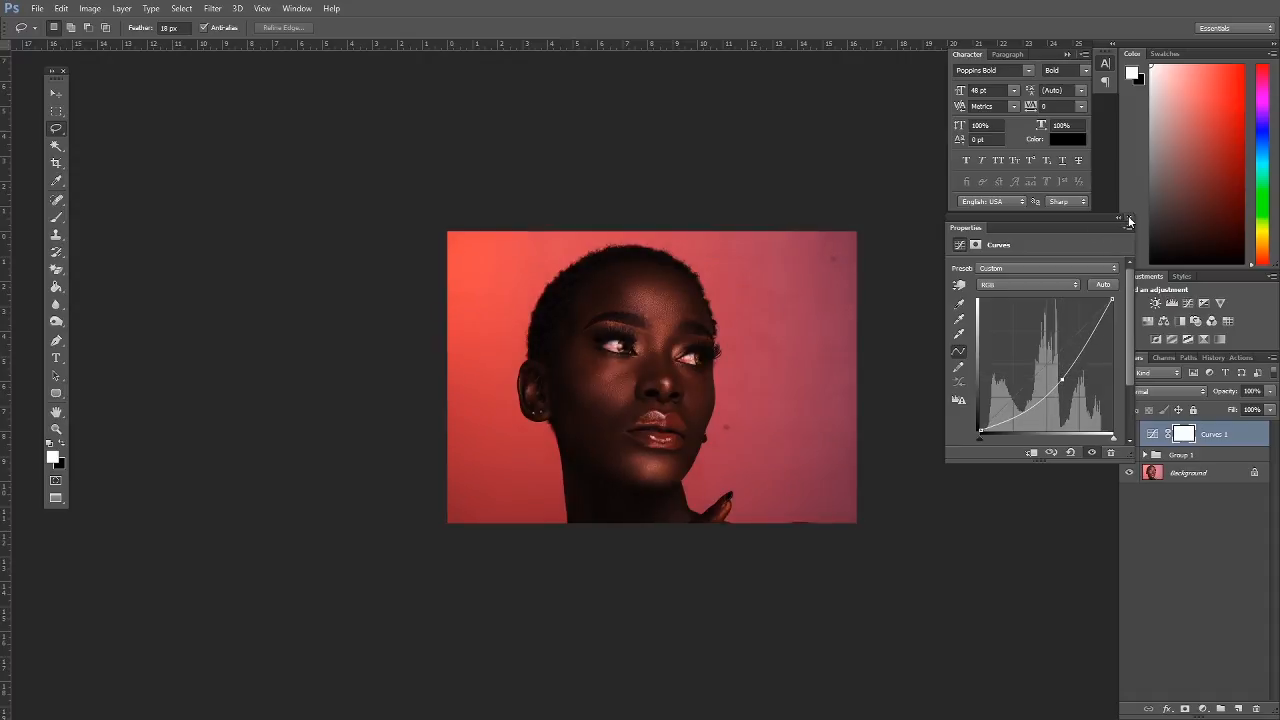
click(1129, 219)
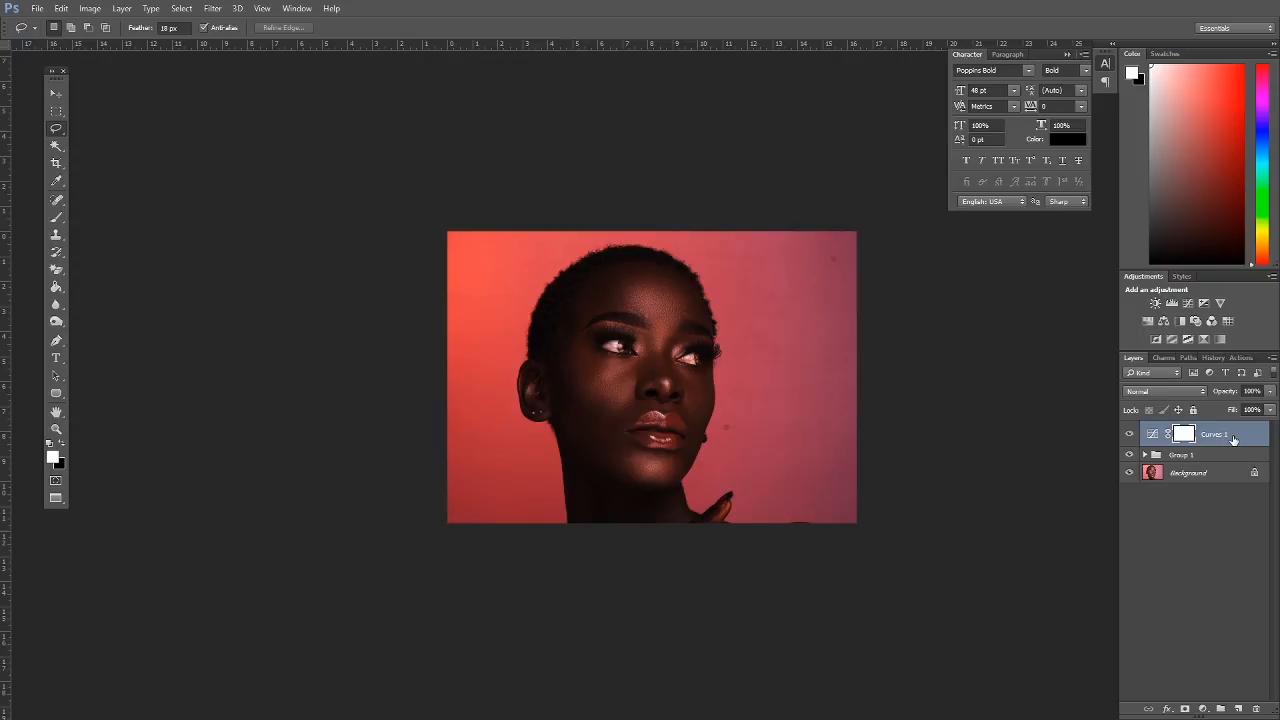
Rename the darkening Curves layer to "burn" and invert its mask to black
click(1207, 433)
double_click(1213, 440)
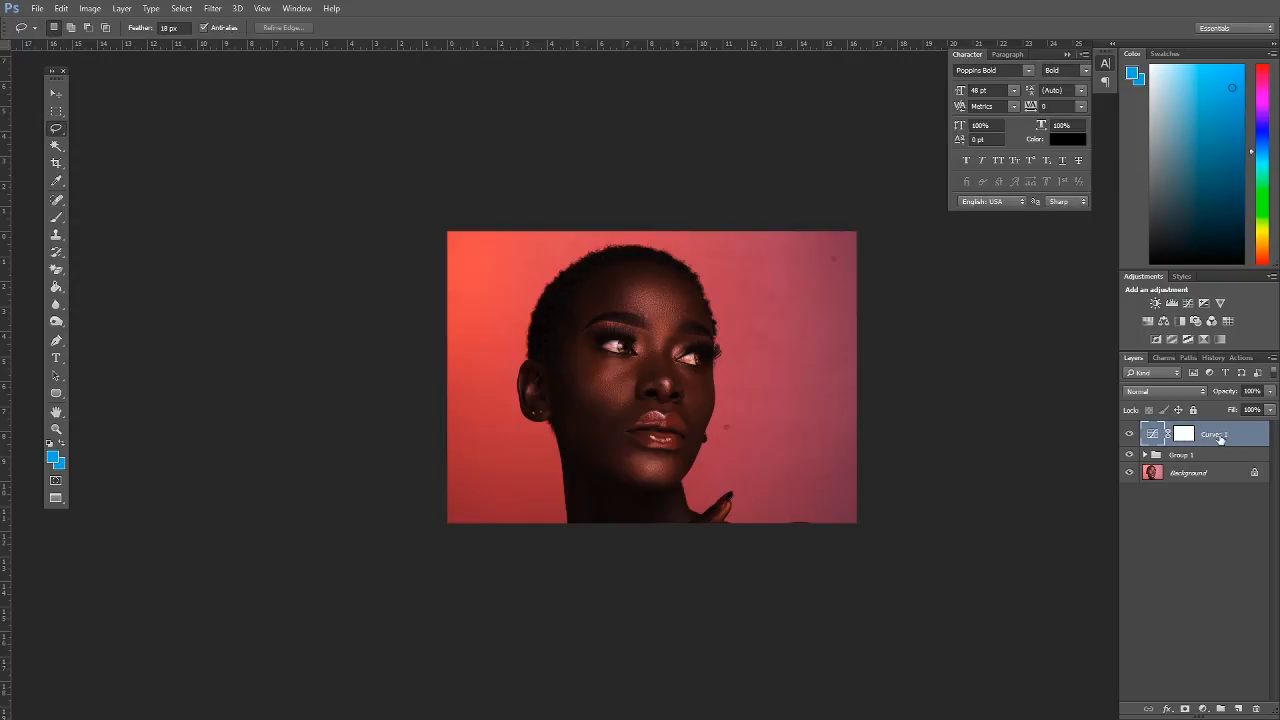
double_click(1214, 435)
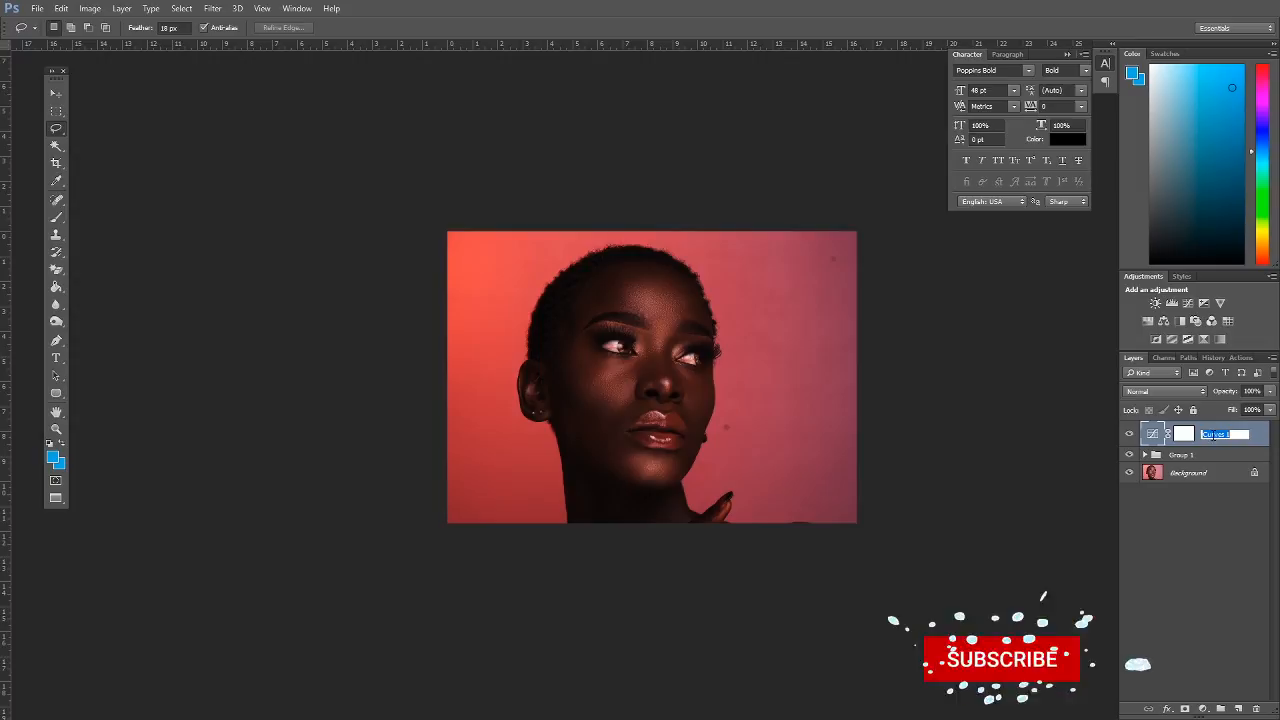
text(Bur)
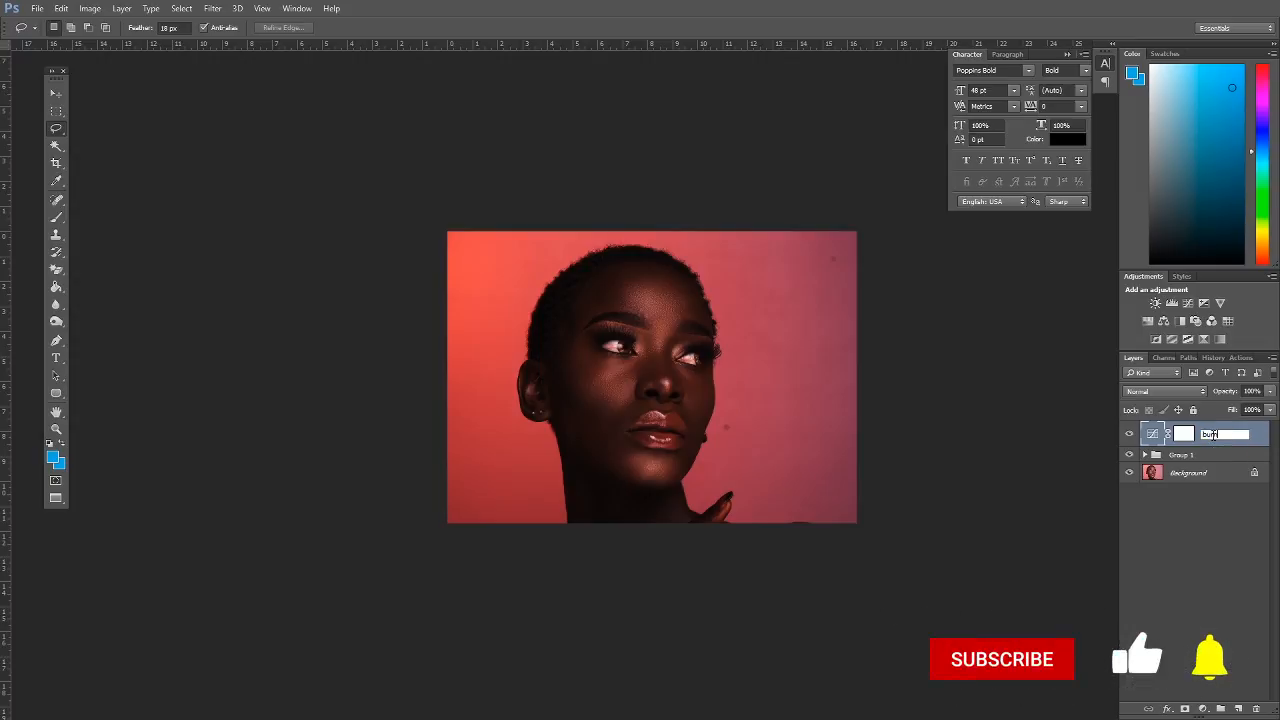
text(n)
click(1257, 441)
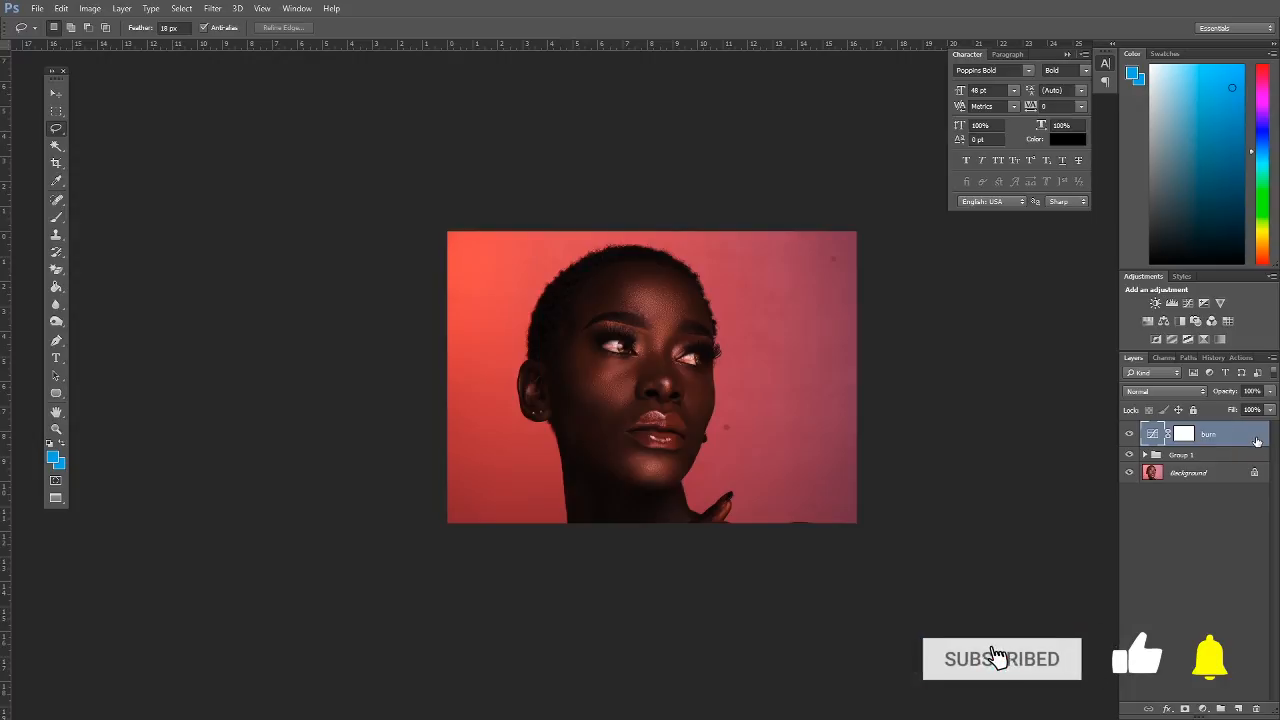
click(1182, 434)
key(ctrl+i)
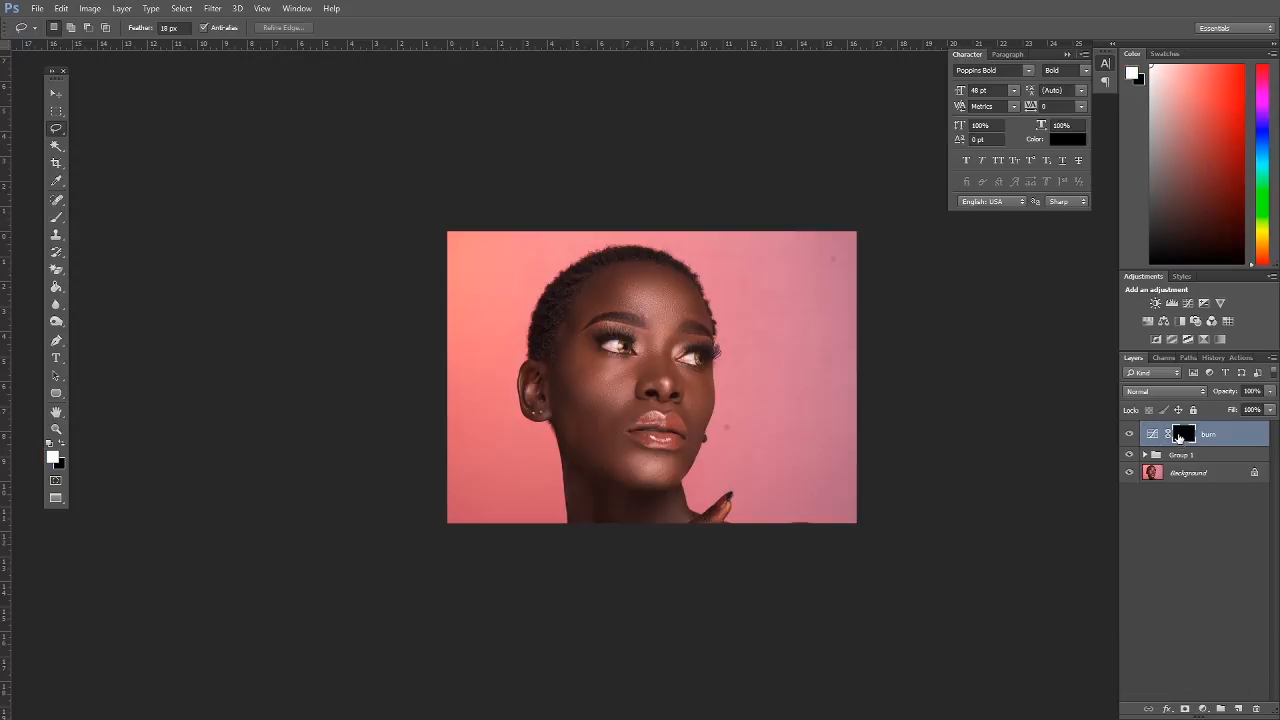
Add a second Curves adjustment layer above burn and raise its midtones to brighten the image
click(1203, 710)
click(1182, 497)
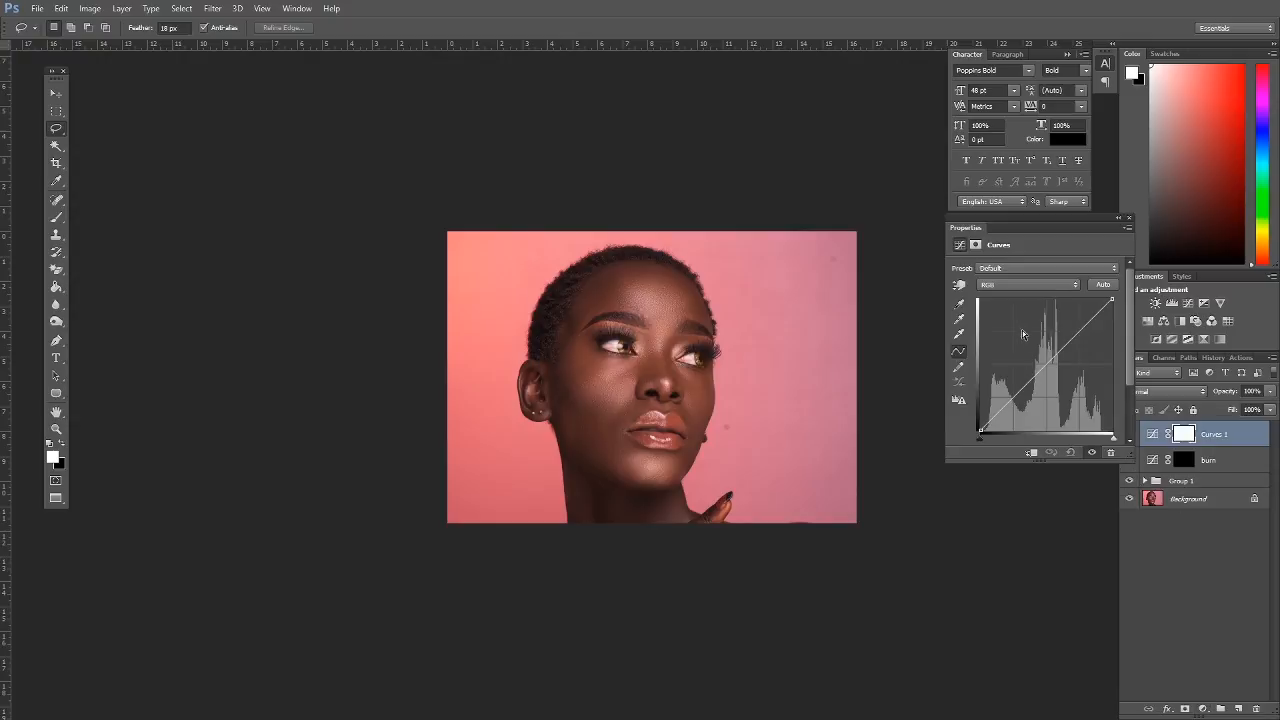
drag(1044, 364, 1031, 357)
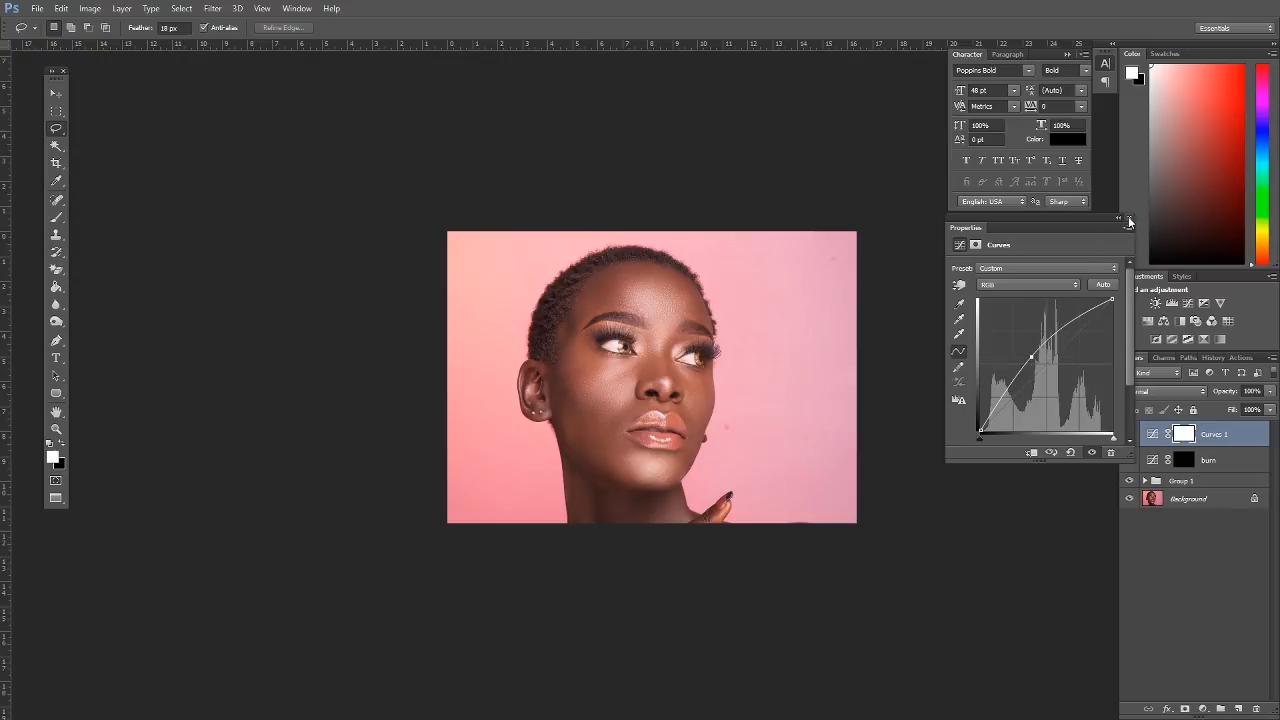
Rename the brightening Curves layer to "dodge" and invert its mask to black
click(1128, 219)
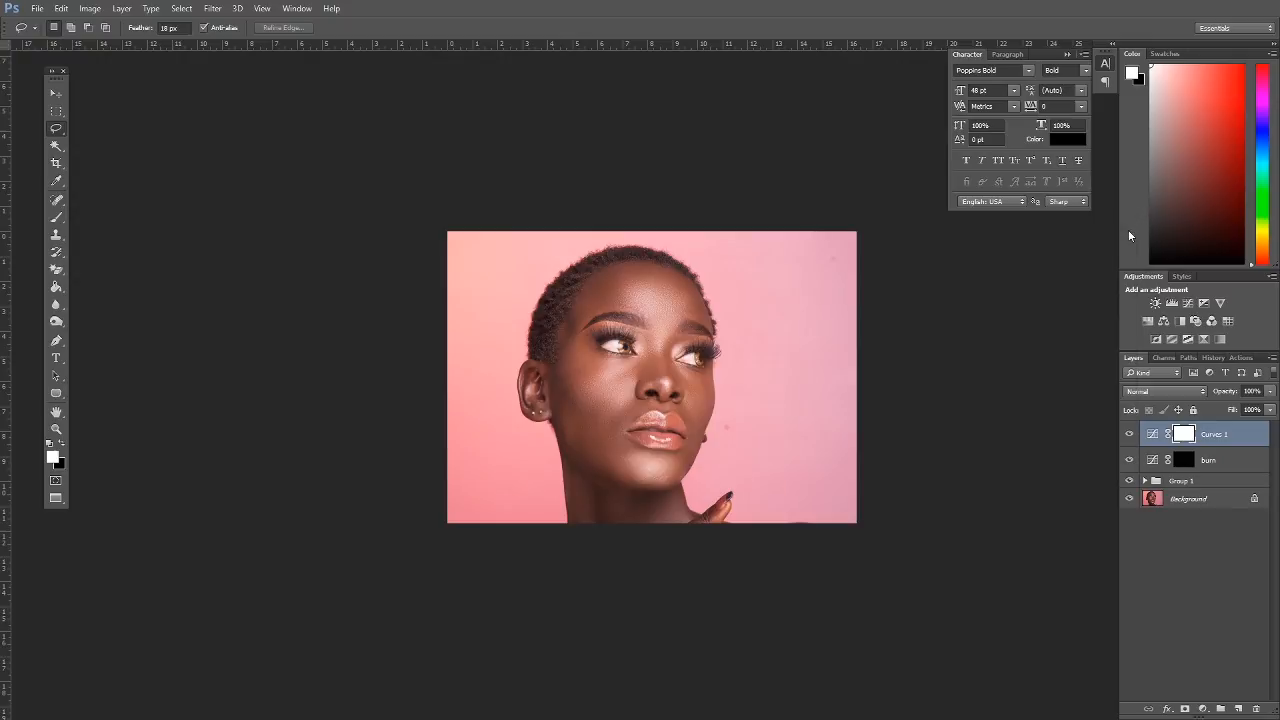
double_click(1211, 436)
text(dodge)
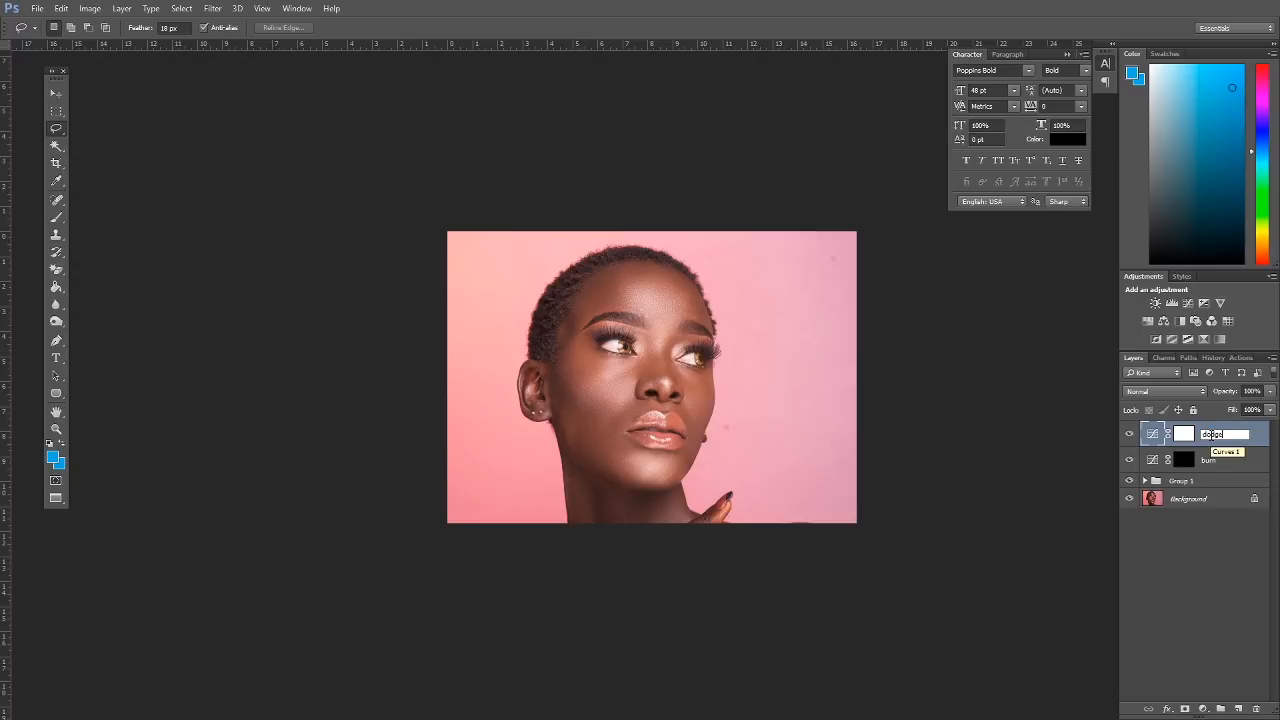
click(1260, 440)
click(1184, 435)
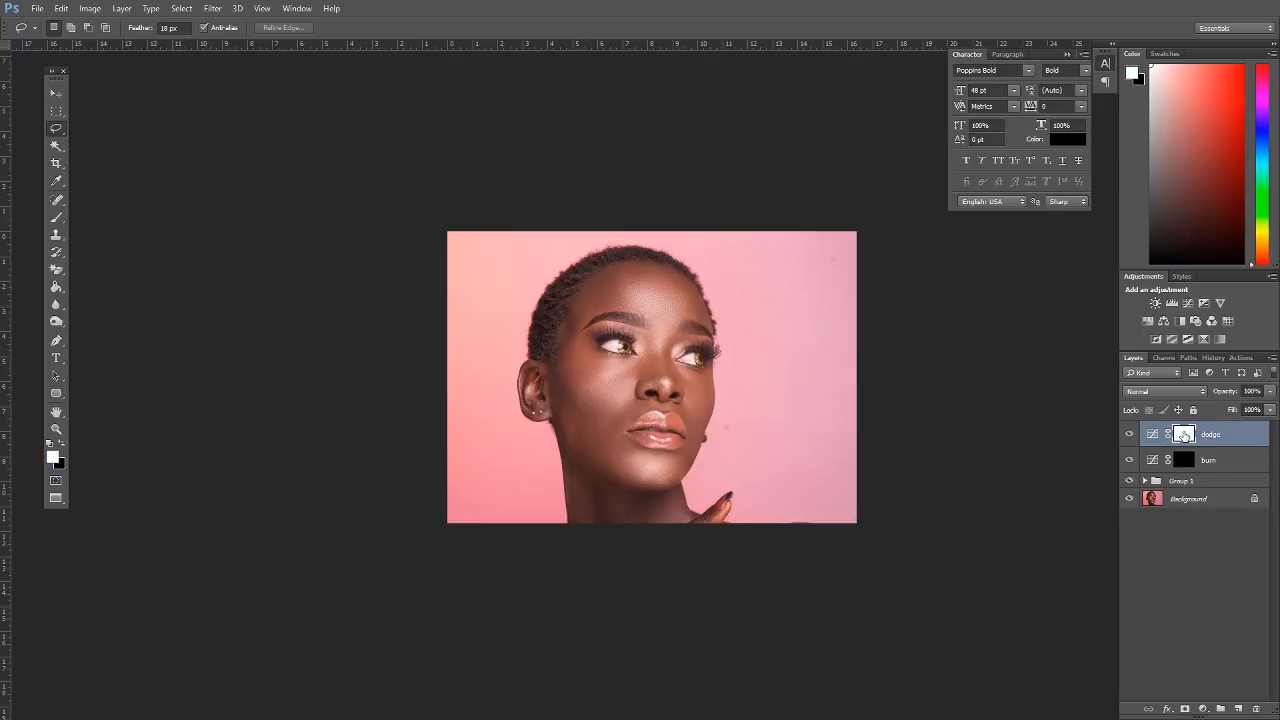
key(ctrl+i)
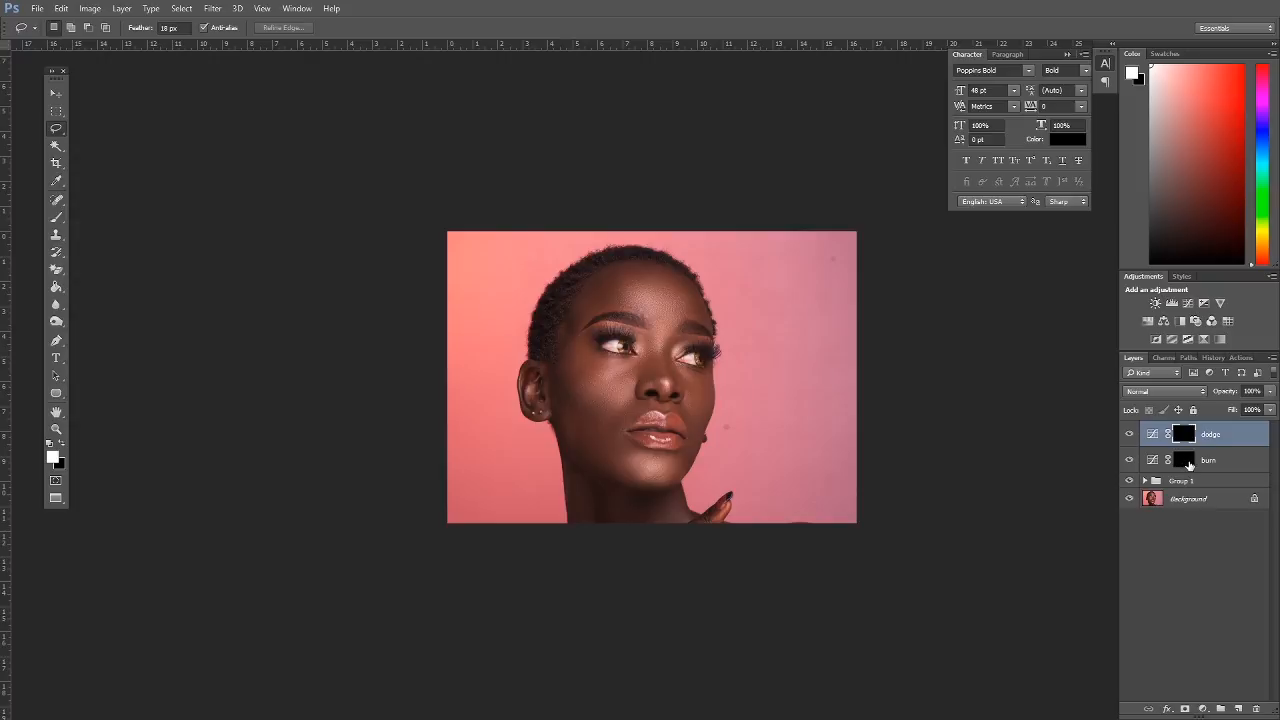
Zoom in on the face and toggle Group 1's visibility to compare the skin before and after retouching
click(61, 434)
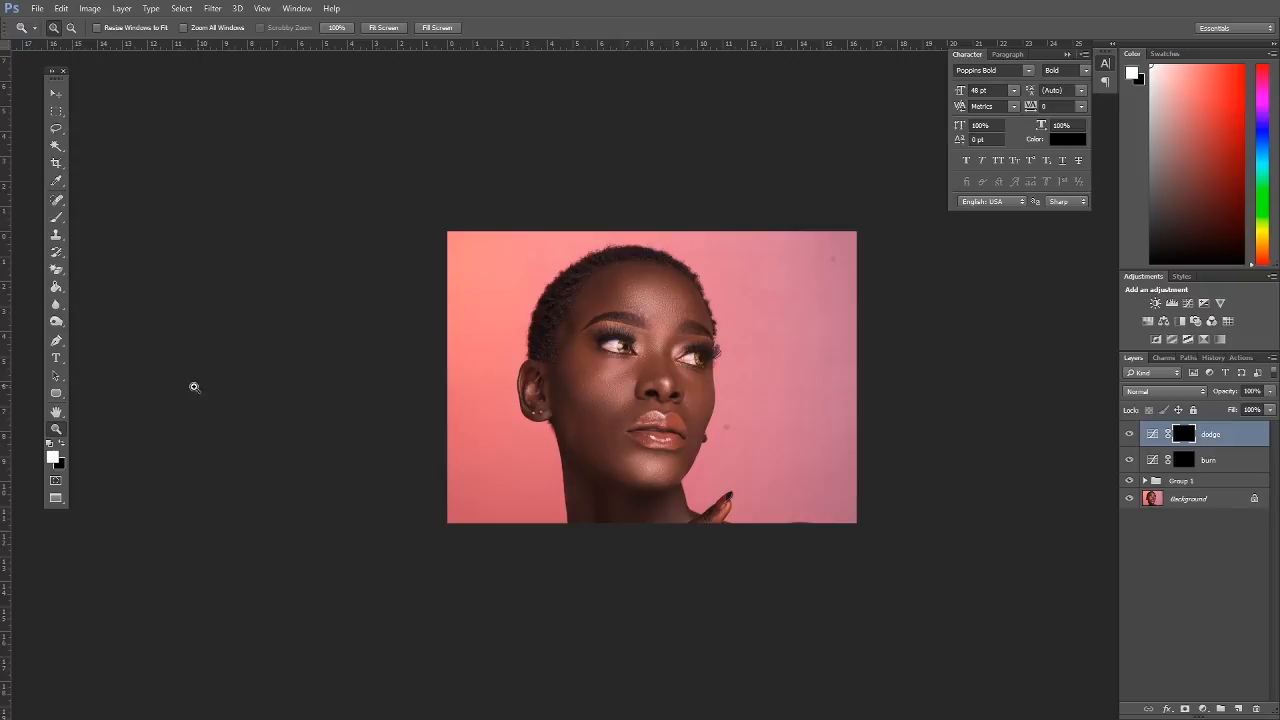
click(706, 352)
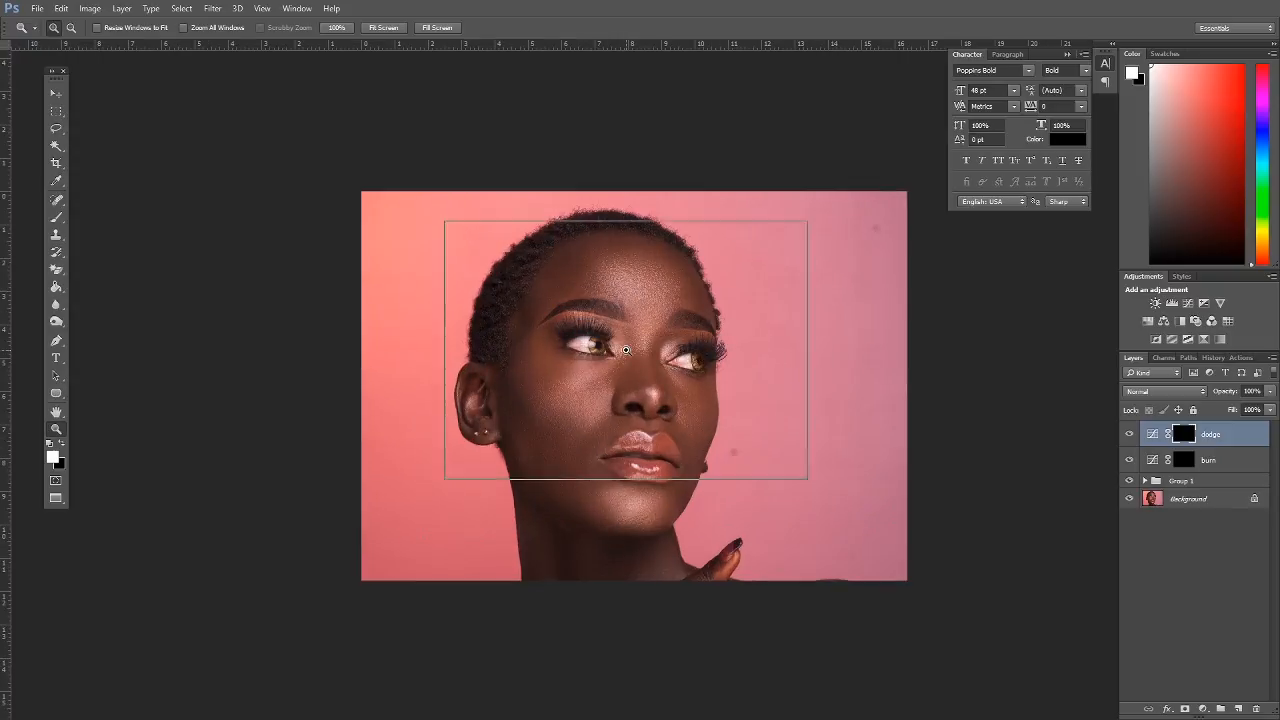
click(779, 408)
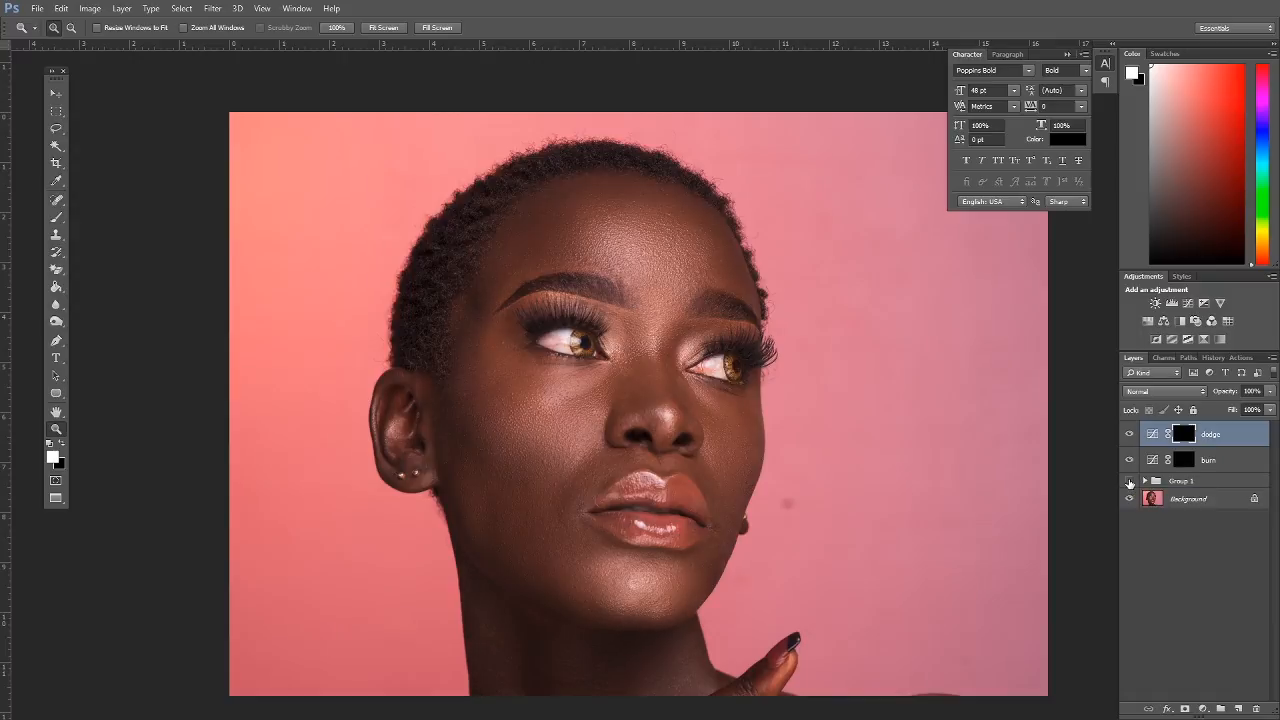
click(1130, 482)
click(1130, 482)
click(1130, 482)
click(1130, 482)
click(1130, 482)
Target the burn layer's mask and set up the Brush with 10% opacity and 12% flow
click(1185, 461)
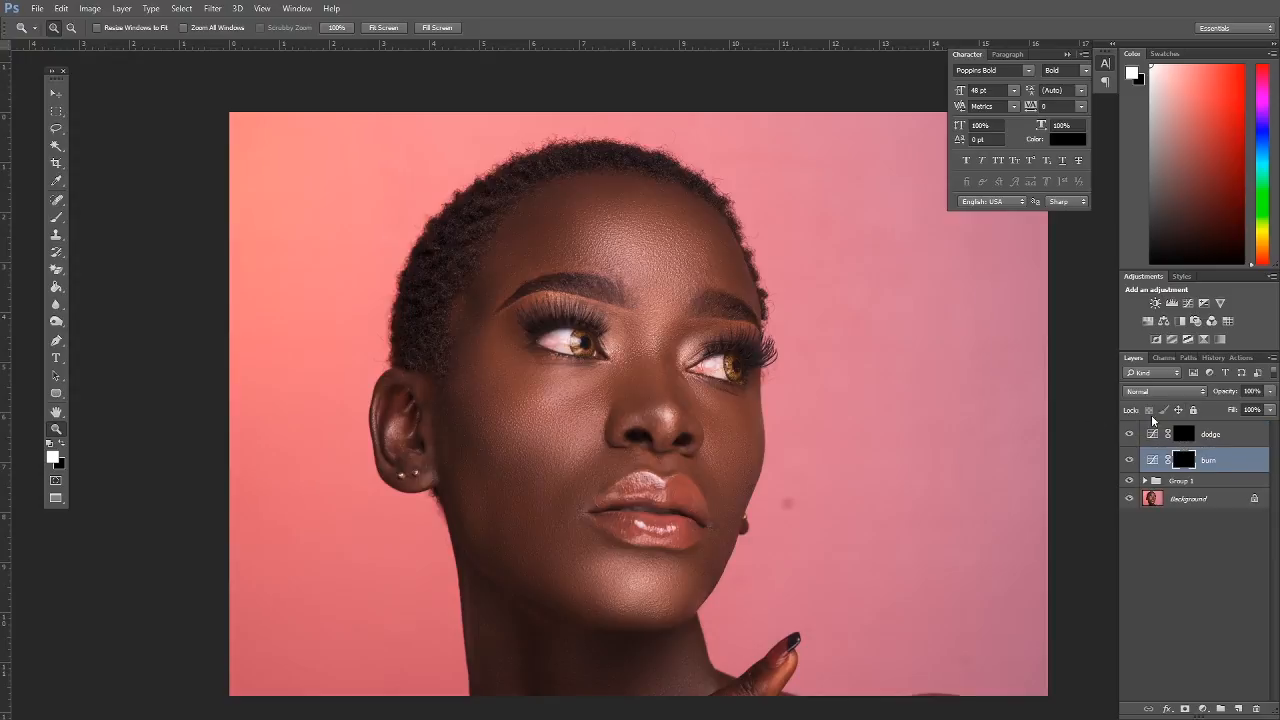
click(56, 217)
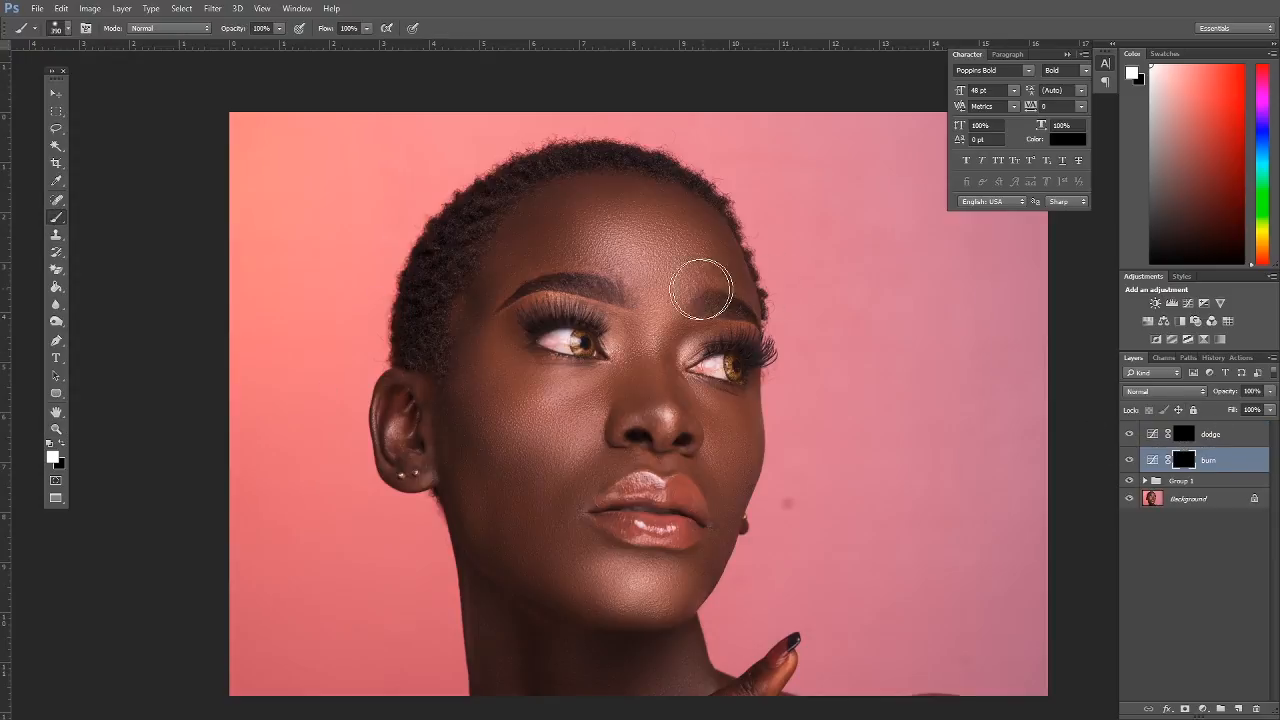
click(279, 28)
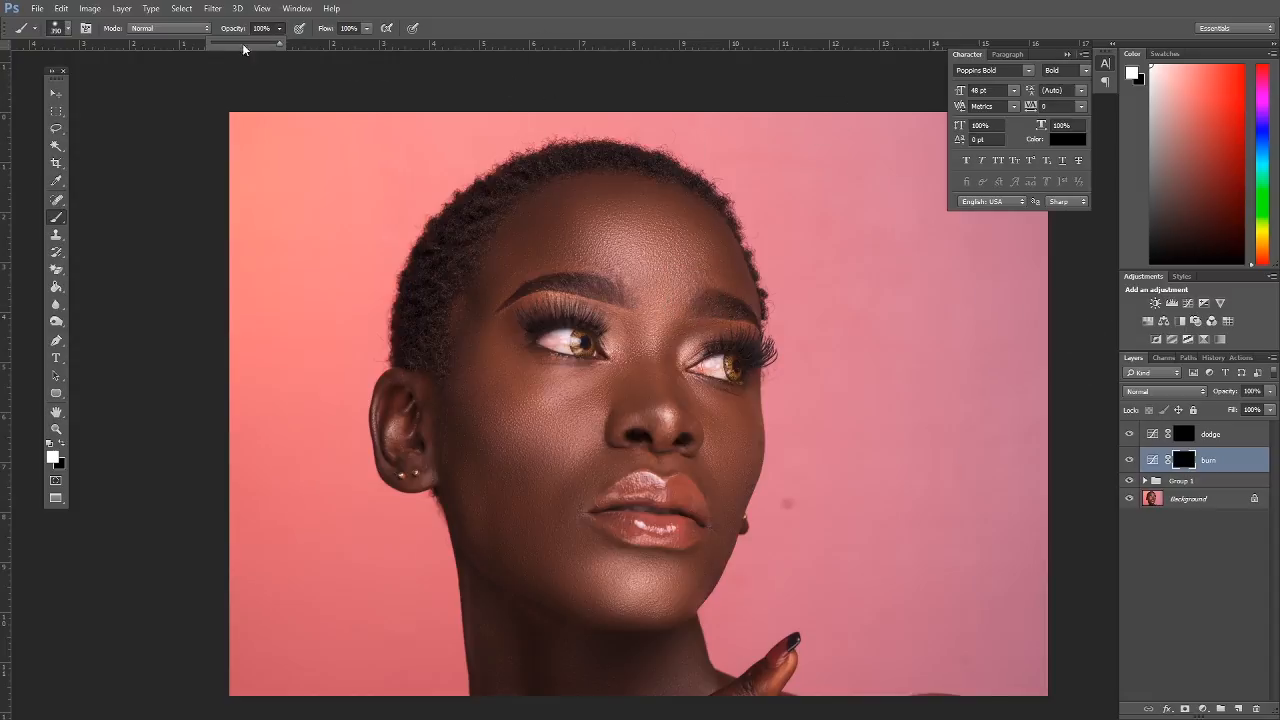
click(367, 28)
drag(311, 41, 309, 41)
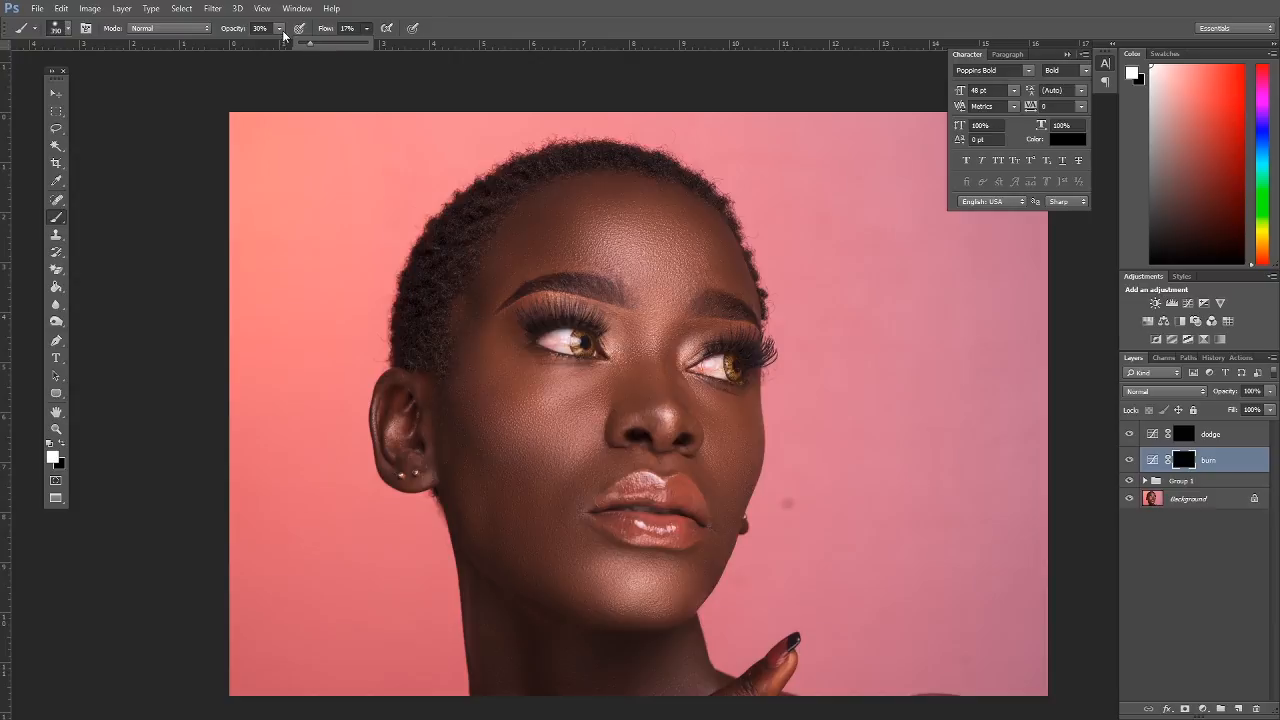
click(279, 28)
click(367, 30)
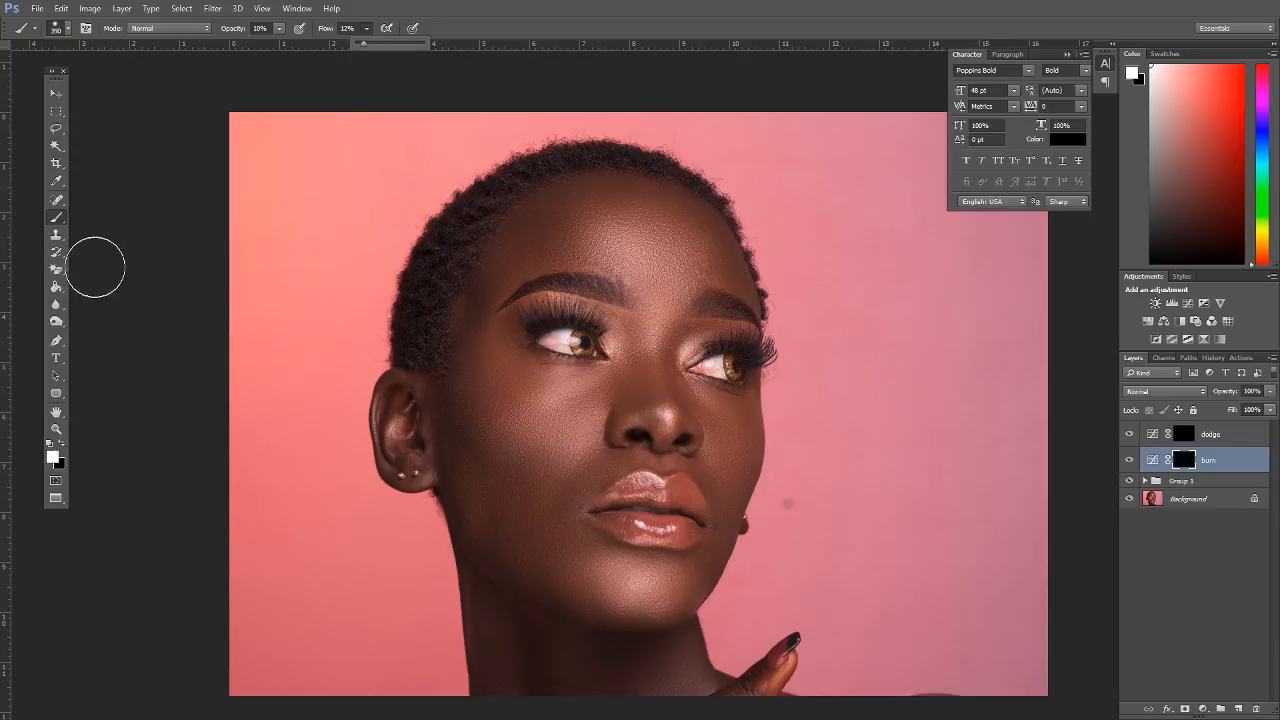
Burn the cheek beside the nose with a smaller brush and the cheek in front of the ear with a 436 px brush
right_click(712, 380)
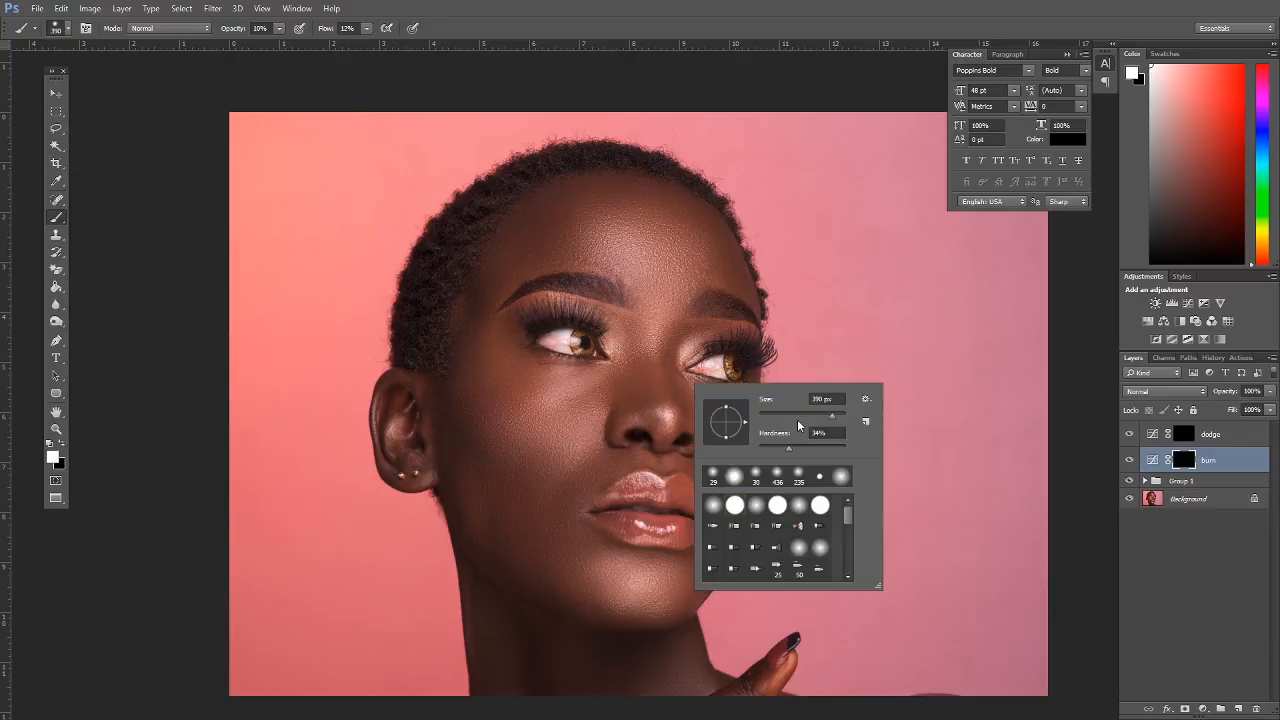
drag(825, 419, 813, 414)
key(Return)
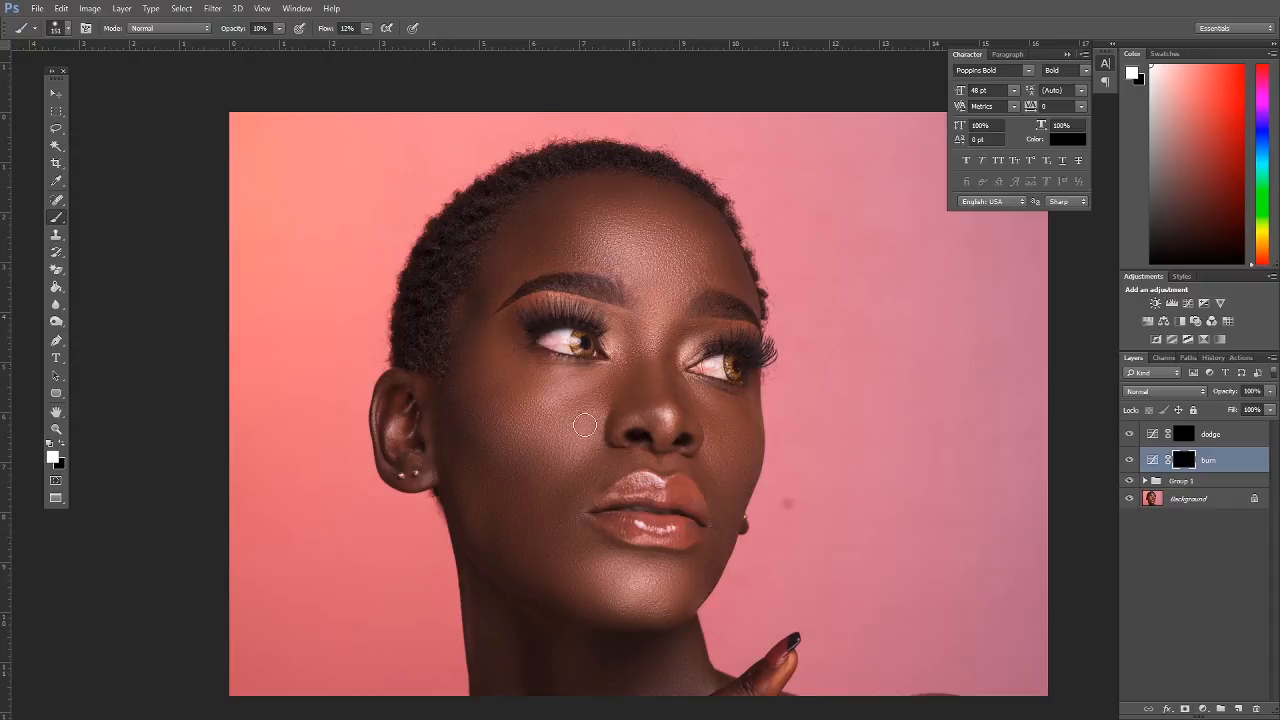
drag(591, 409, 634, 366)
right_click(543, 409)
click(685, 439)
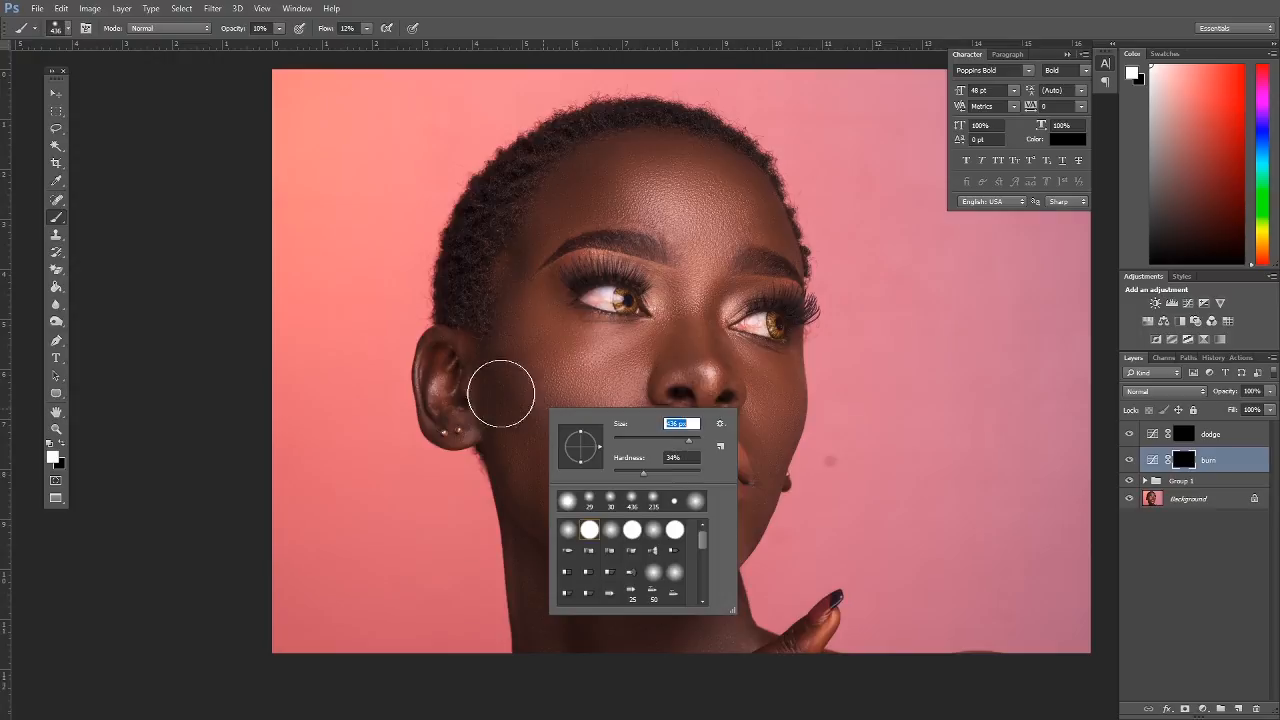
click(504, 331)
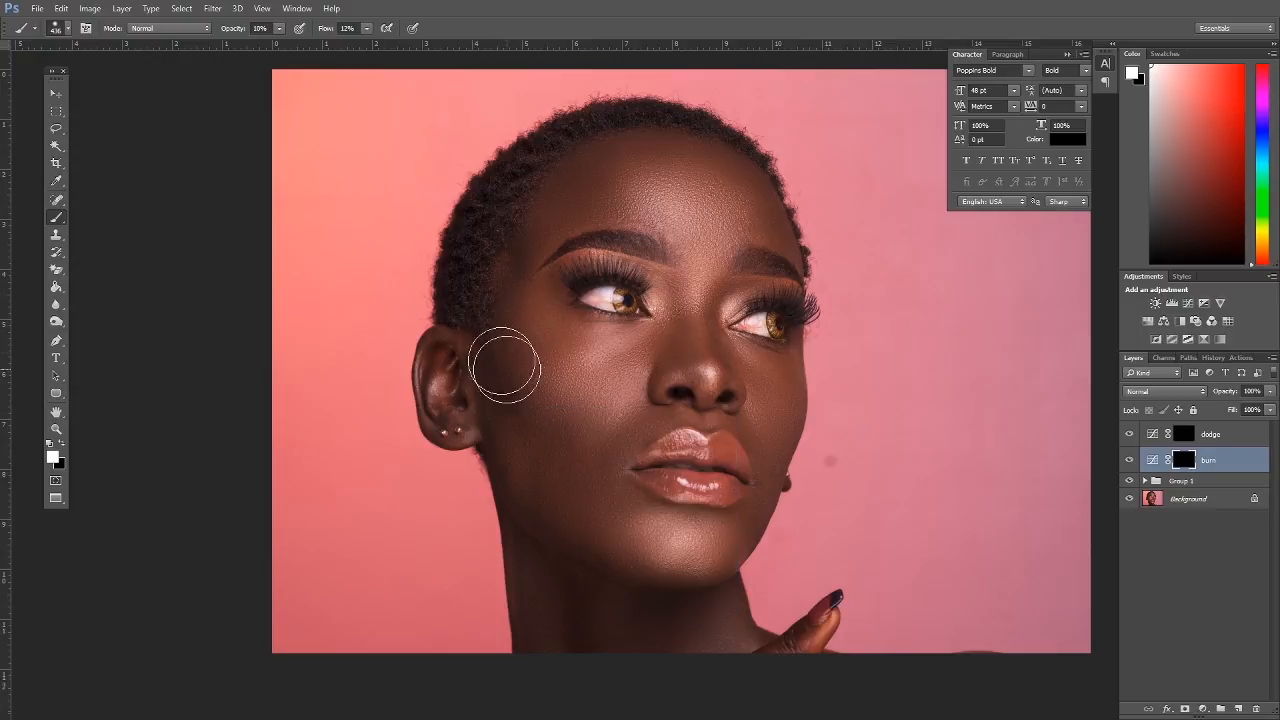
drag(503, 382, 533, 409)
Burn the sides of the nose bridge with a 160 px brush and the fine areas around the eyes with a 52 px brush
drag(709, 303, 700, 383)
right_click(699, 383)
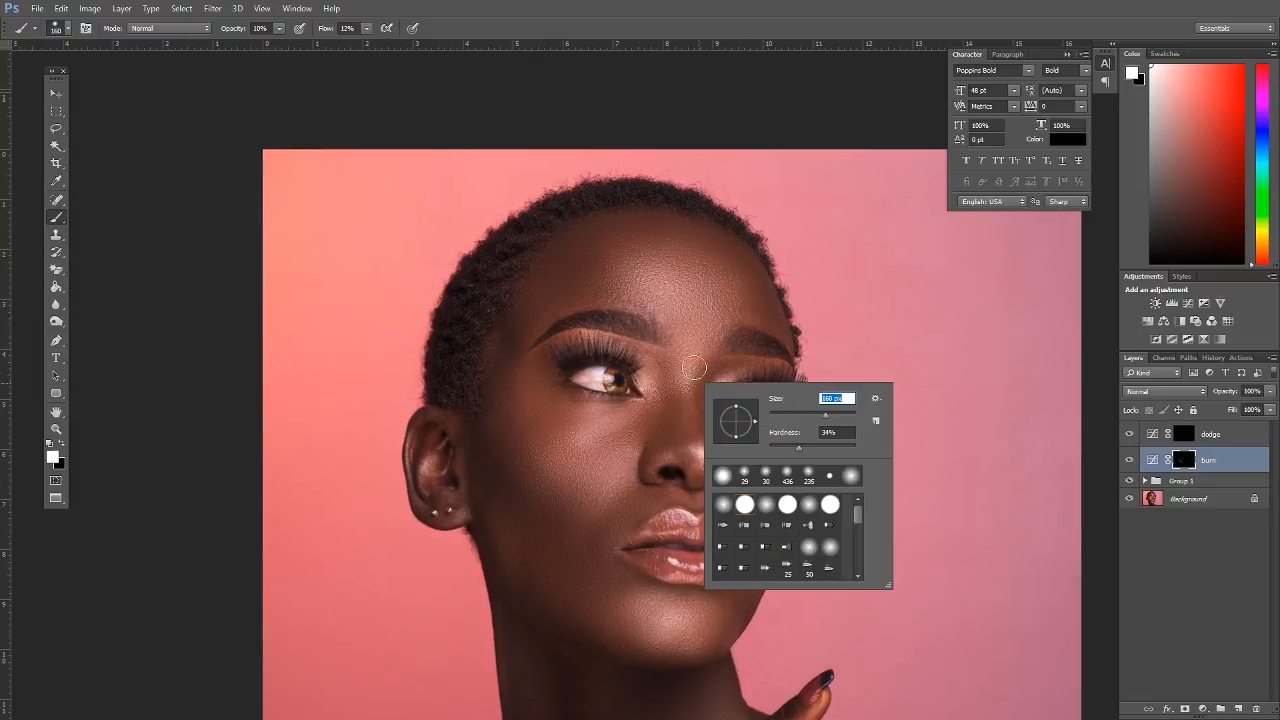
click(671, 400)
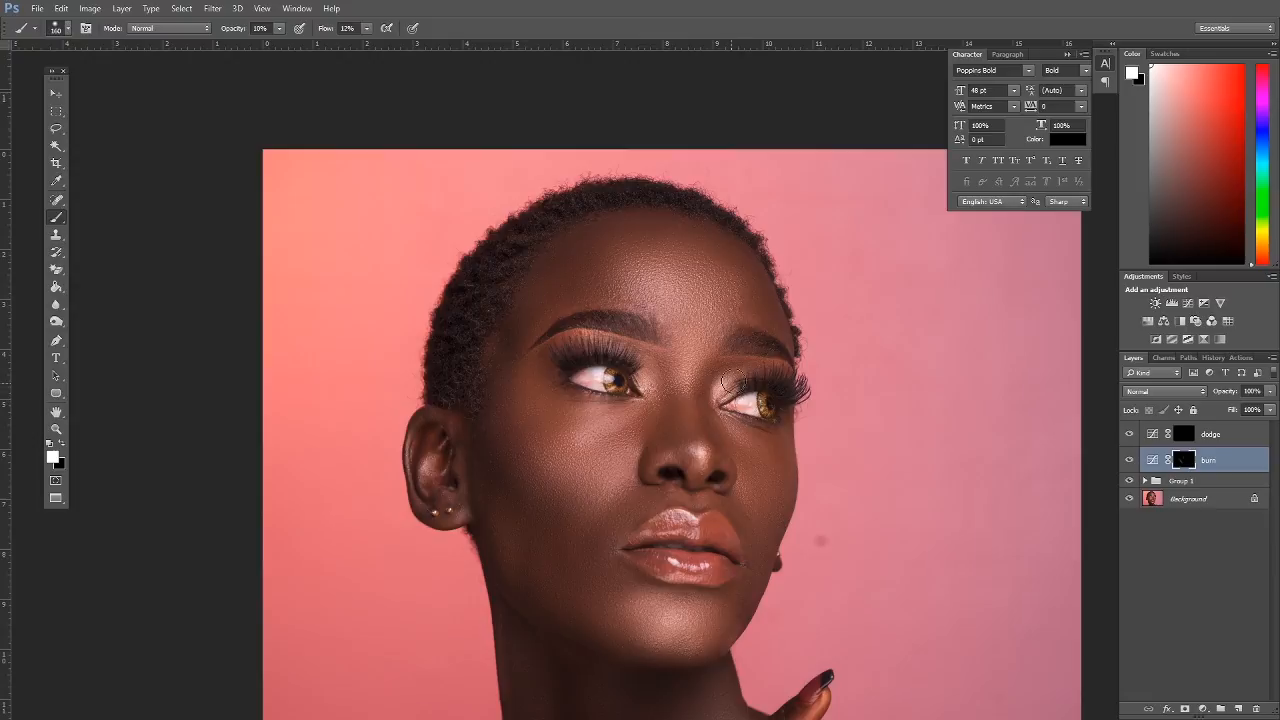
right_click(725, 422)
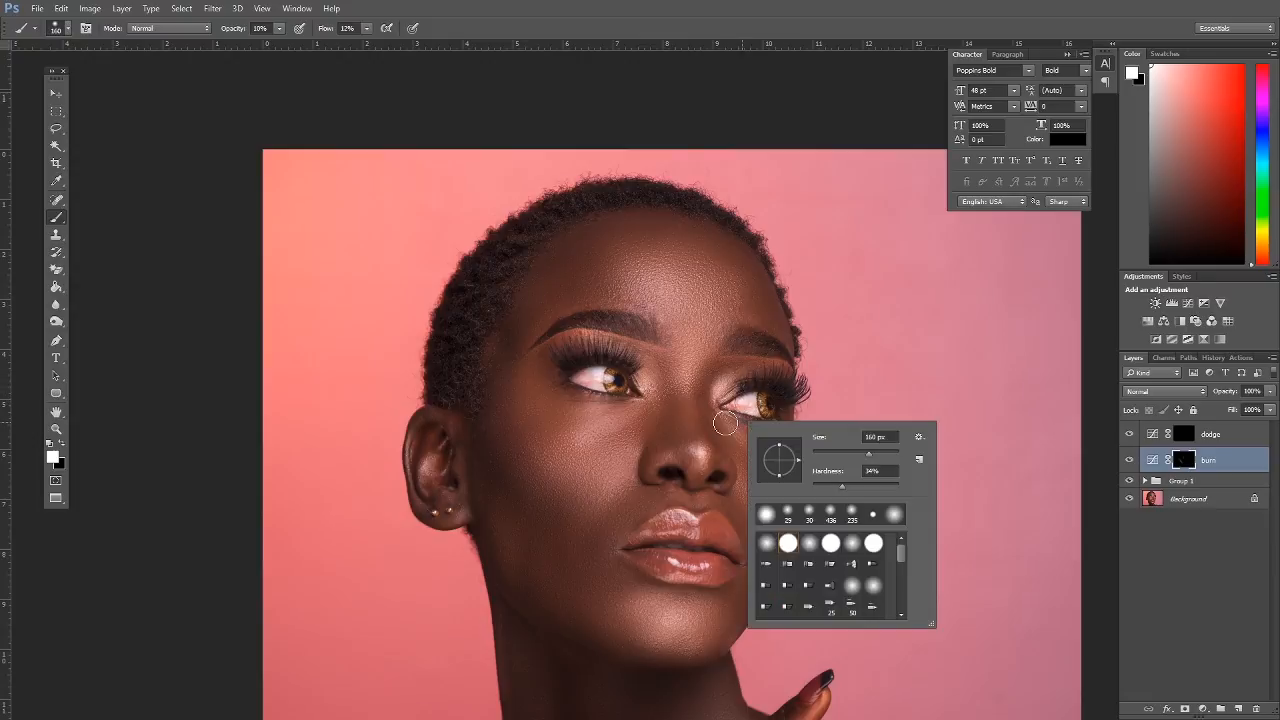
click(836, 455)
key(Return)
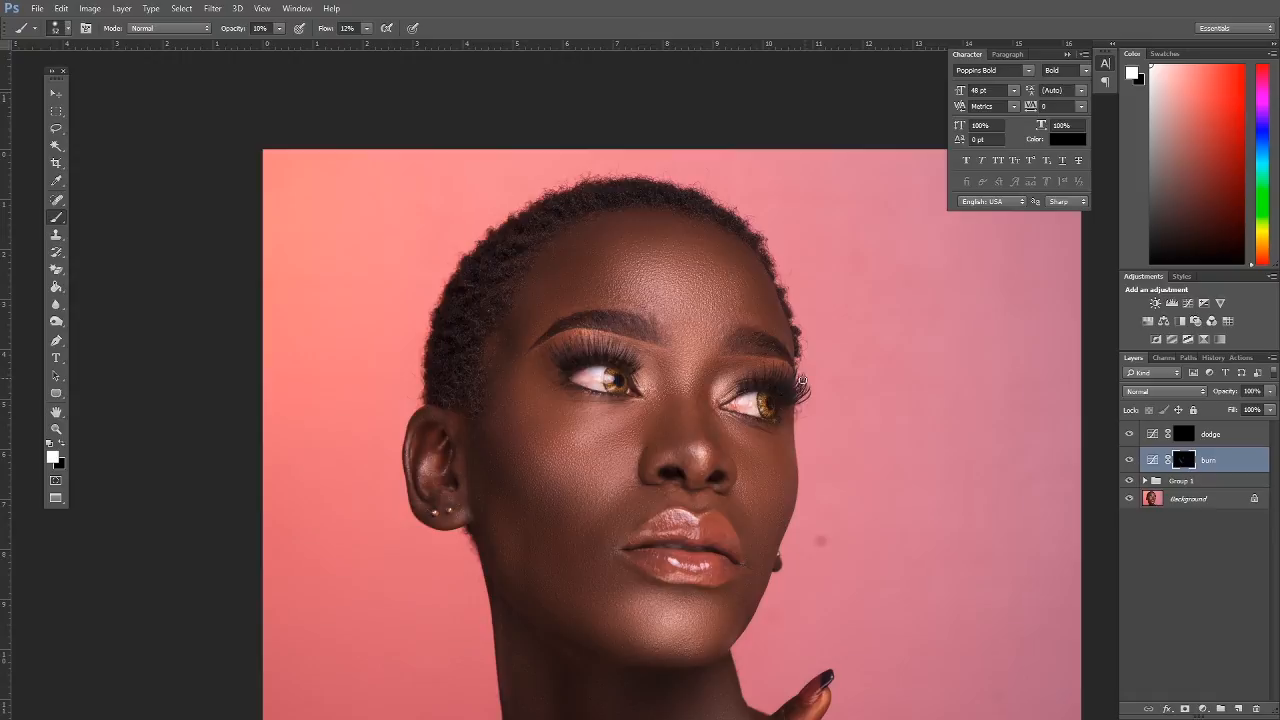
Burn the outer cheek, jawline and neck with a 359 px brush, and reduce the brush for finer shading around the nose
mouse_move(796, 388)
mouse_down()
mouse_move(836, 358)
mouse_move(896, 248)
mouse_up()
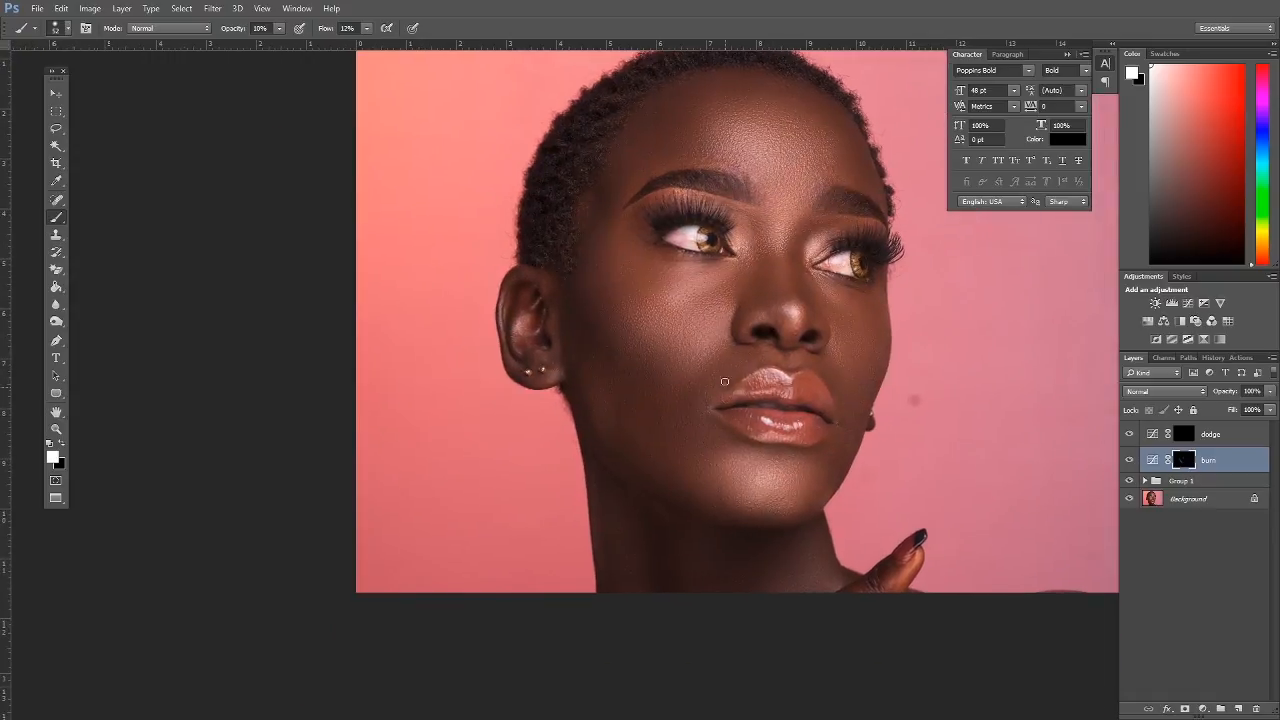
right_click(831, 376)
click(857, 380)
click(594, 318)
drag(828, 349, 828, 437)
drag(737, 262, 735, 344)
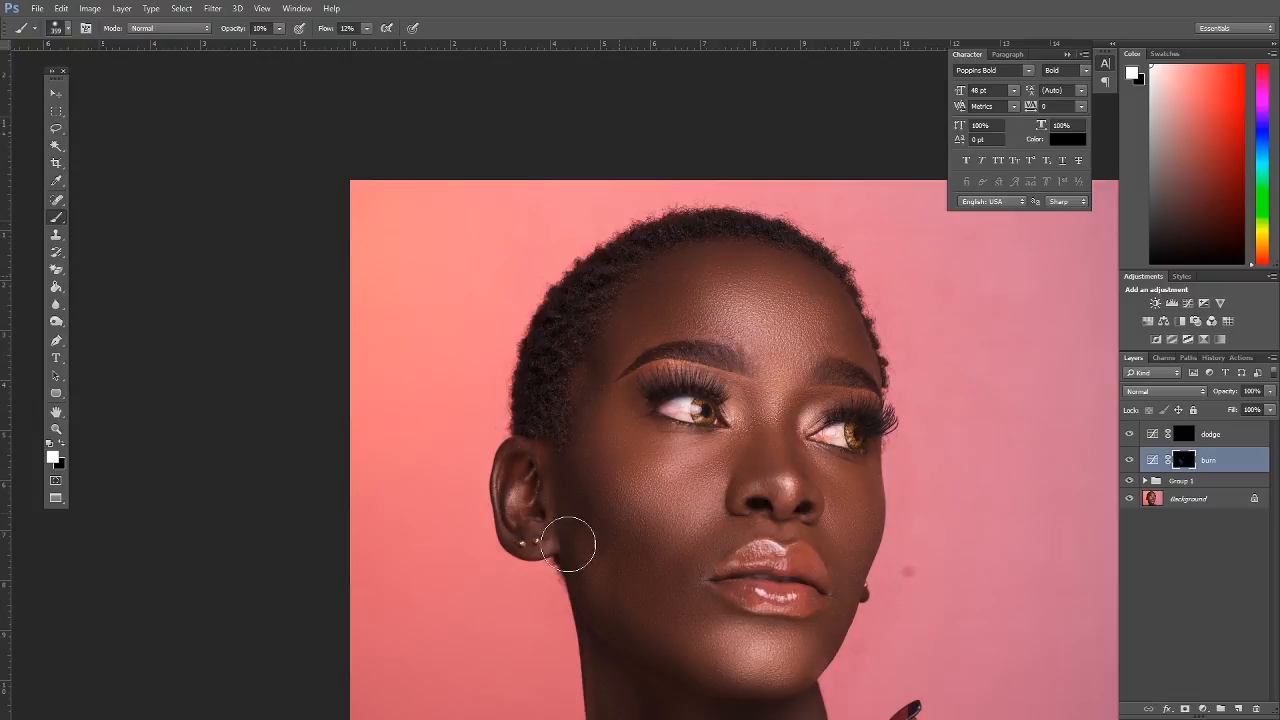
drag(606, 652, 598, 410)
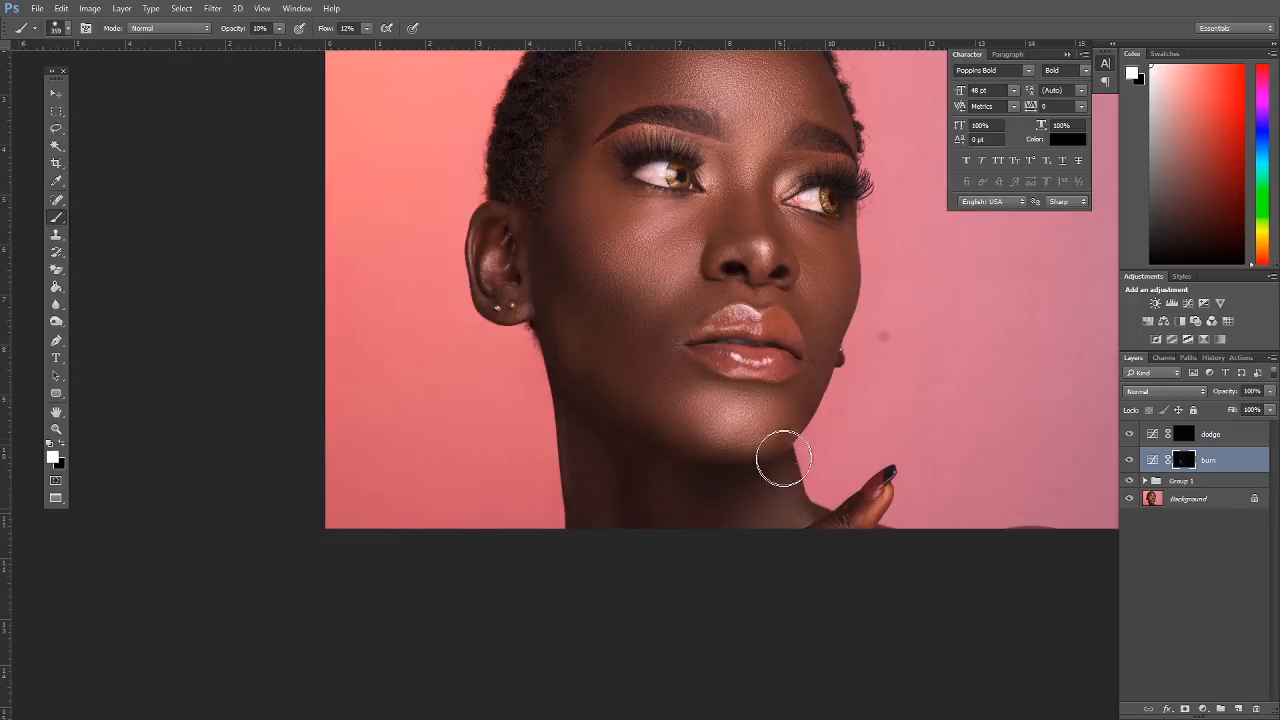
drag(753, 362, 737, 420)
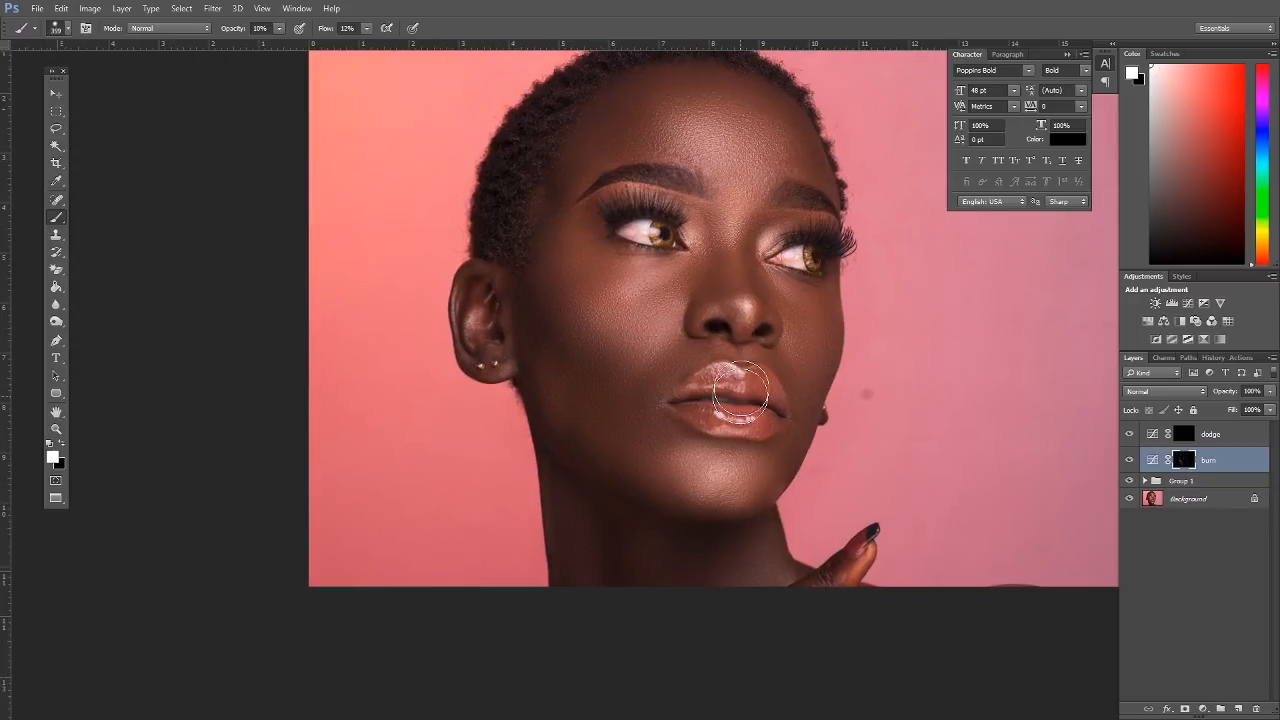
right_click(753, 320)
key(Return)
Target the dodge layer's mask and brighten the nose bridge and inner eye area with 123 px and 191 px brushes
click(1187, 435)
right_click(868, 298)
drag(896, 300, 890, 300)
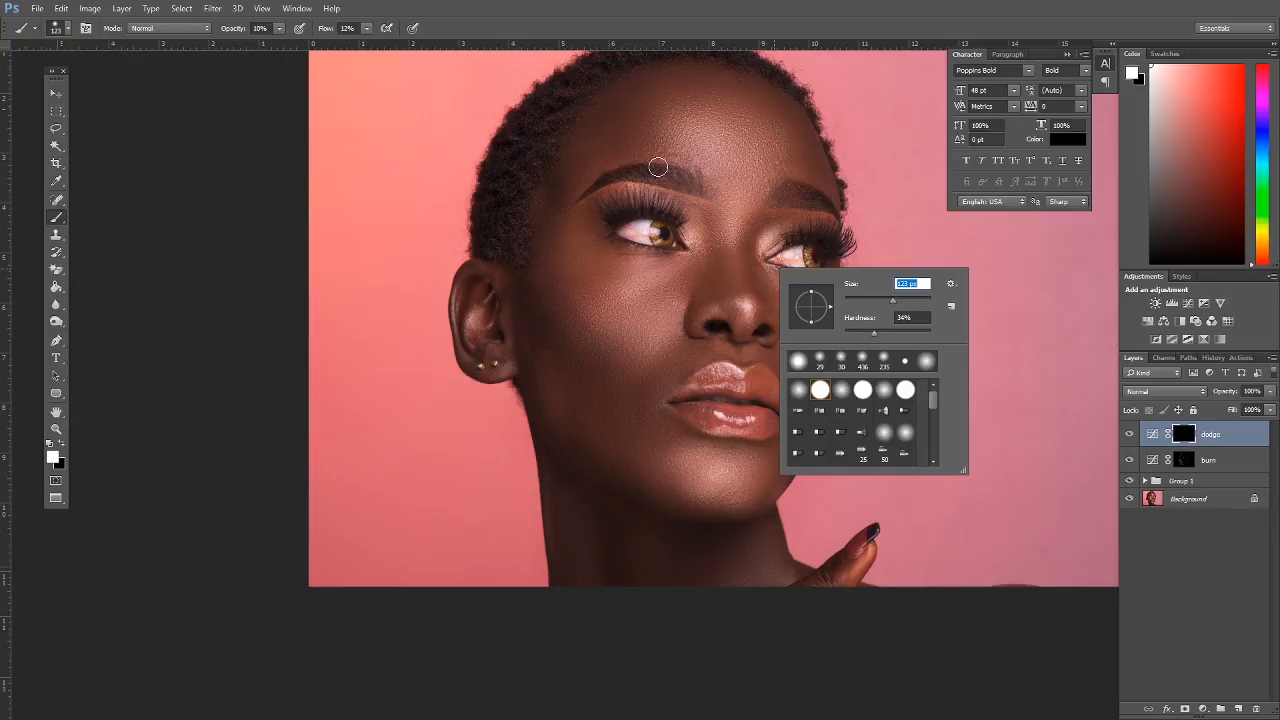
key(Return)
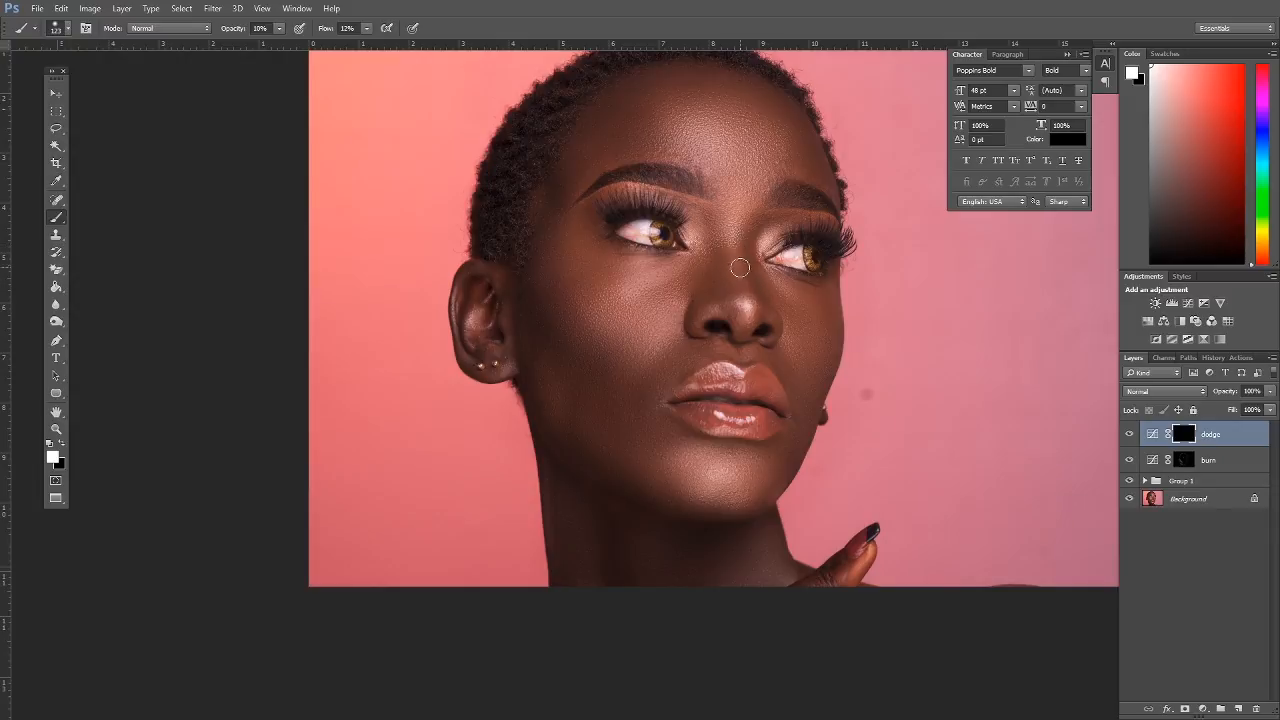
right_click(709, 291)
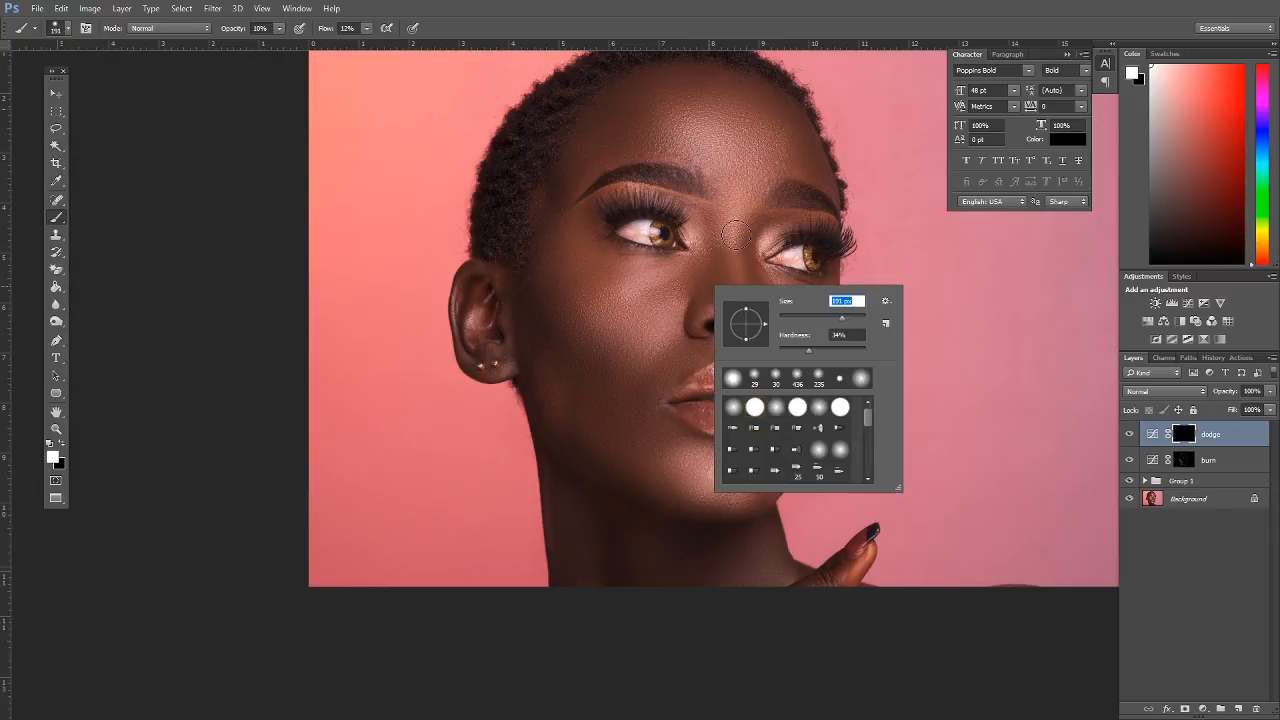
key(Return)
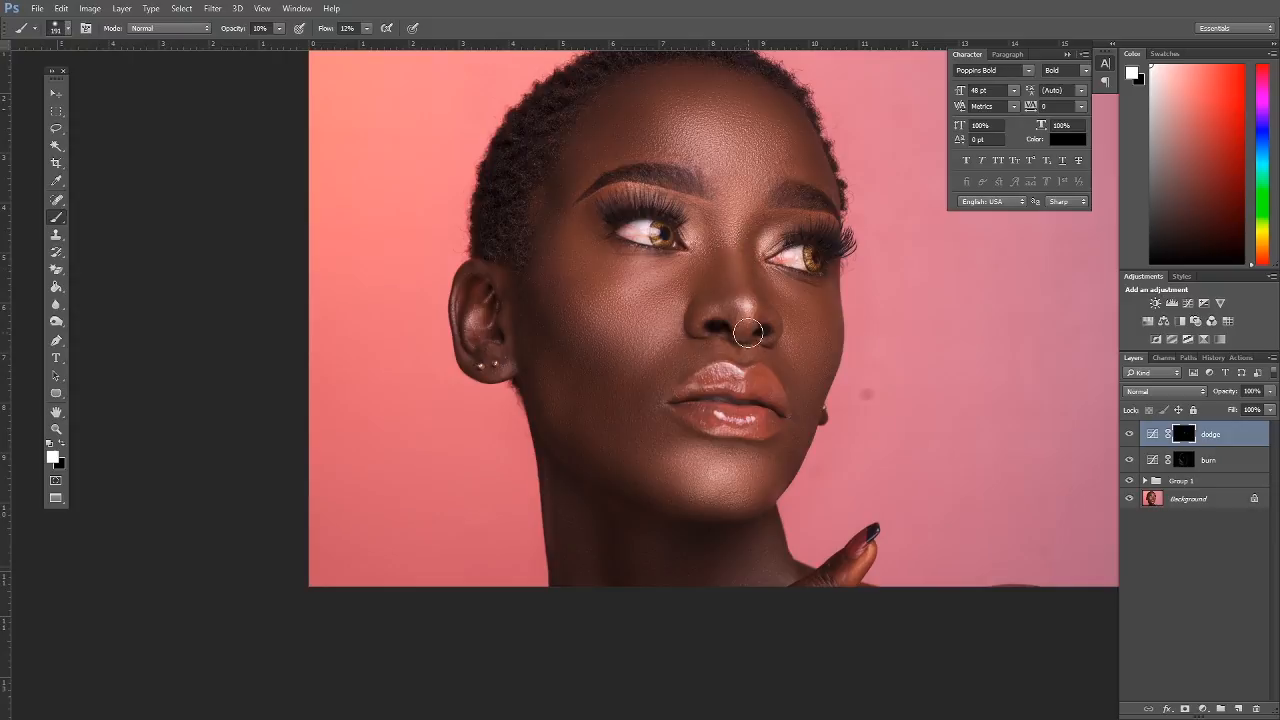
drag(736, 289, 774, 261)
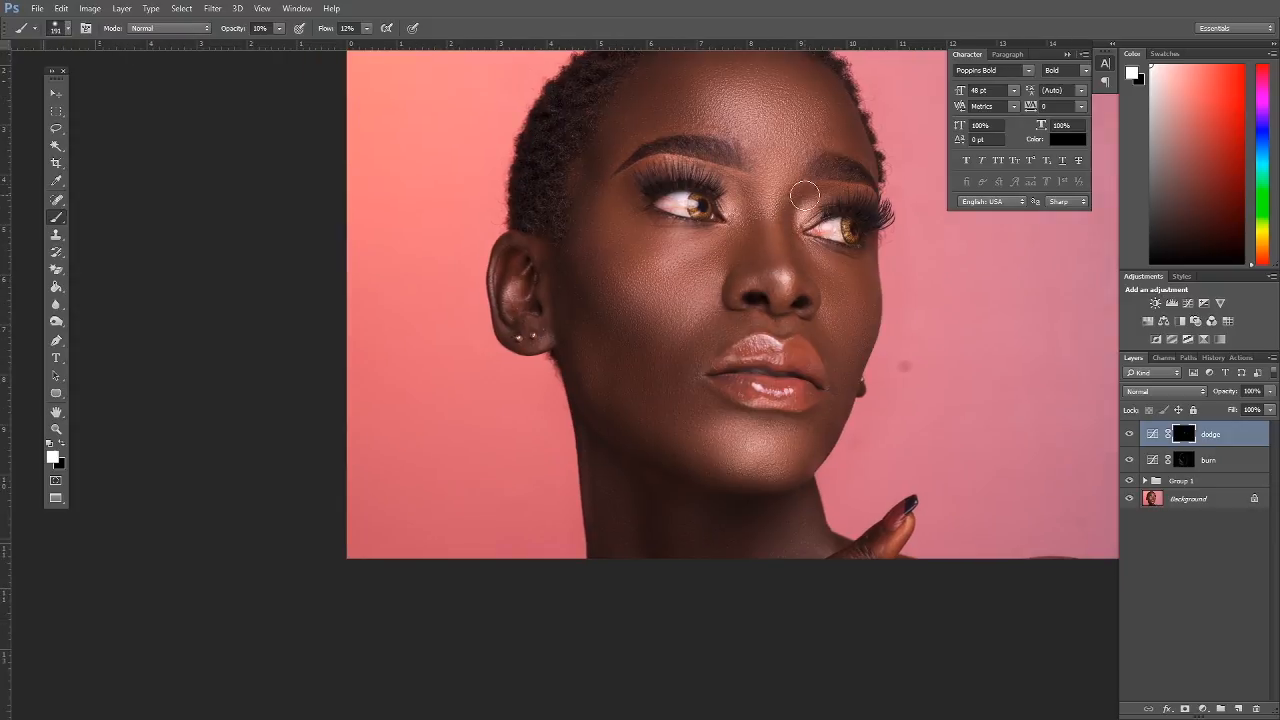
Dodge the forehead with a 436 px brush and the chin with a 281 px brush
drag(802, 196, 784, 296)
right_click(760, 212)
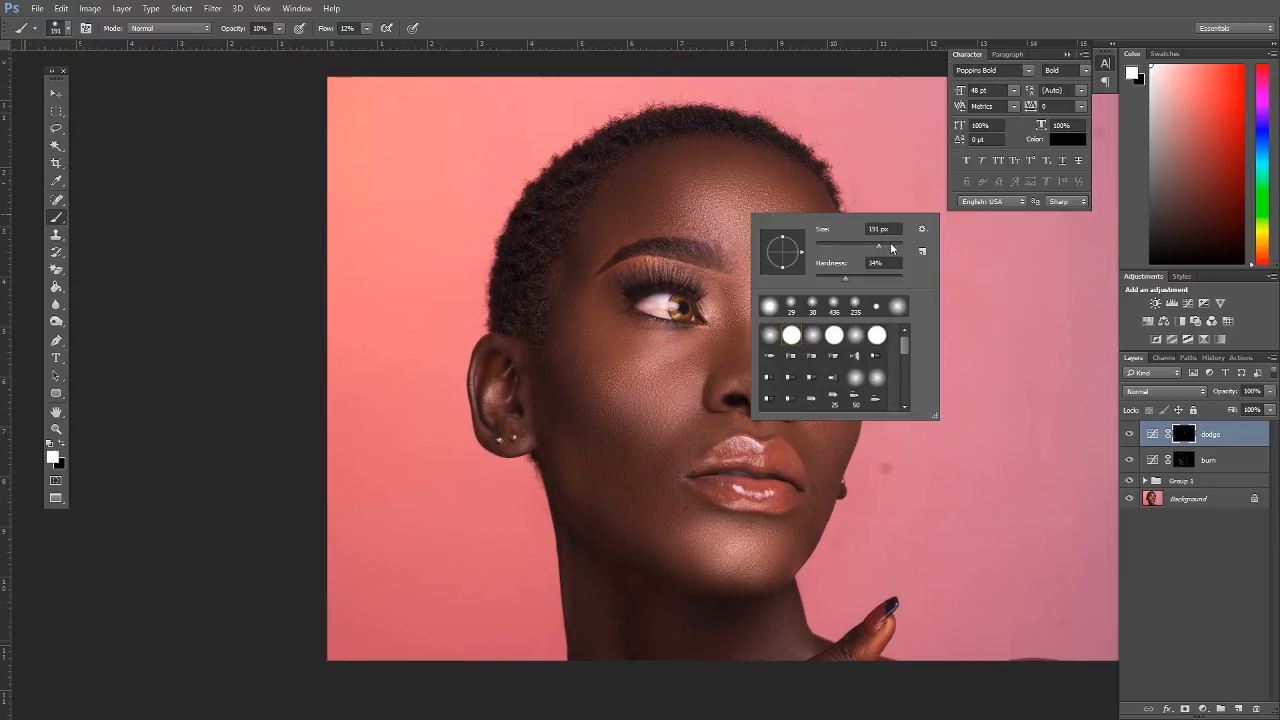
double_click(833, 301)
drag(783, 257, 754, 47)
right_click(725, 314)
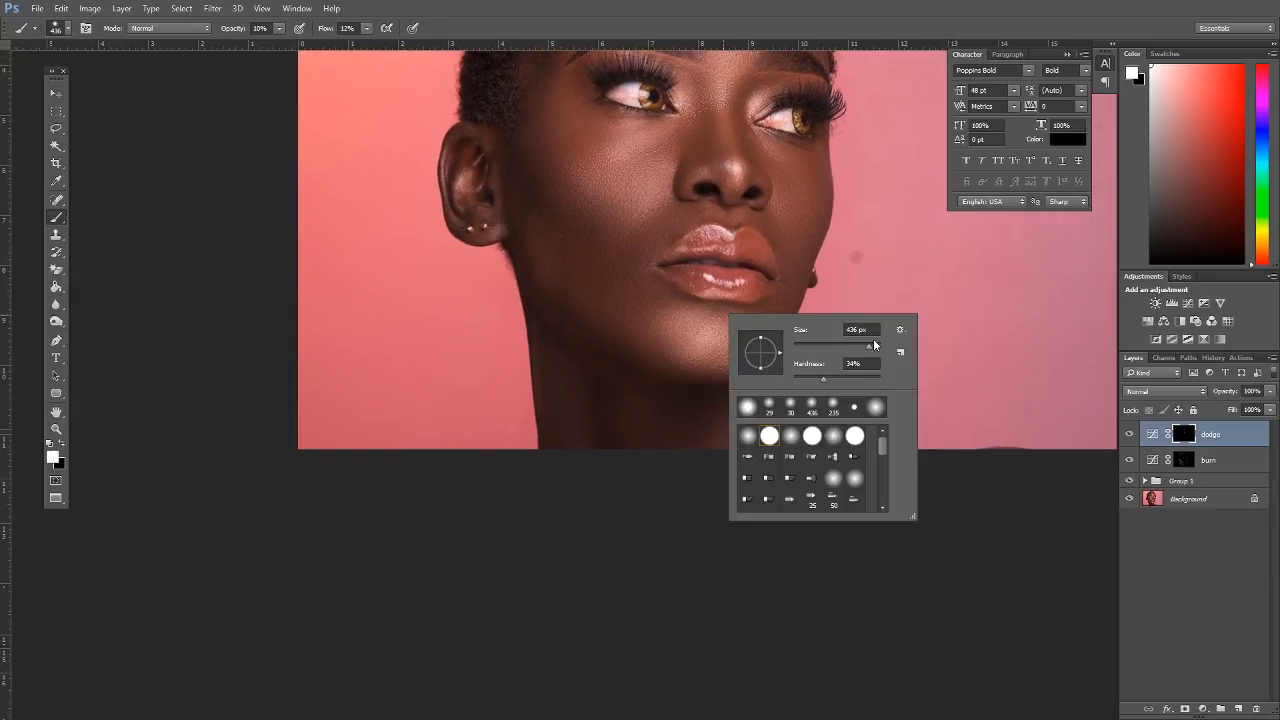
click(864, 347)
mouse_move(697, 340)
mouse_down()
mouse_move(737, 336)
mouse_move(710, 339)
mouse_up()
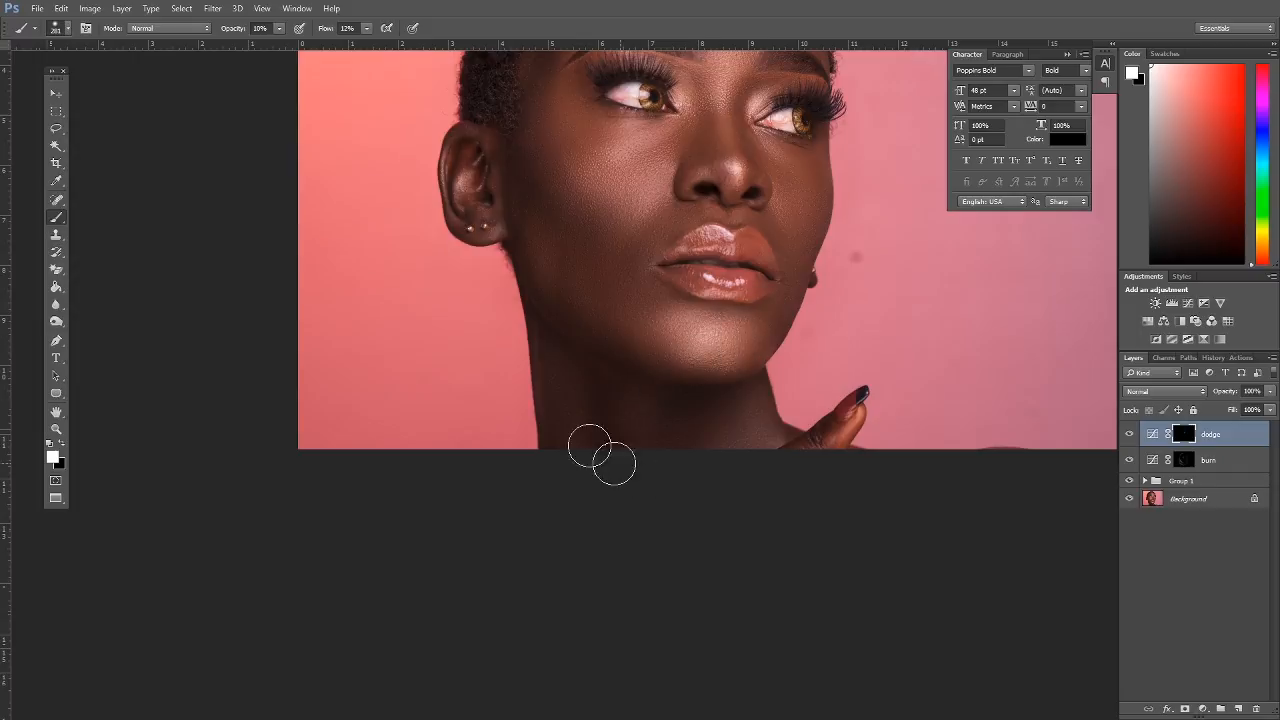
Reduce the brush to 136 px and dodge the highlights around the eyes and beneath the eyebrow
drag(649, 258, 673, 441)
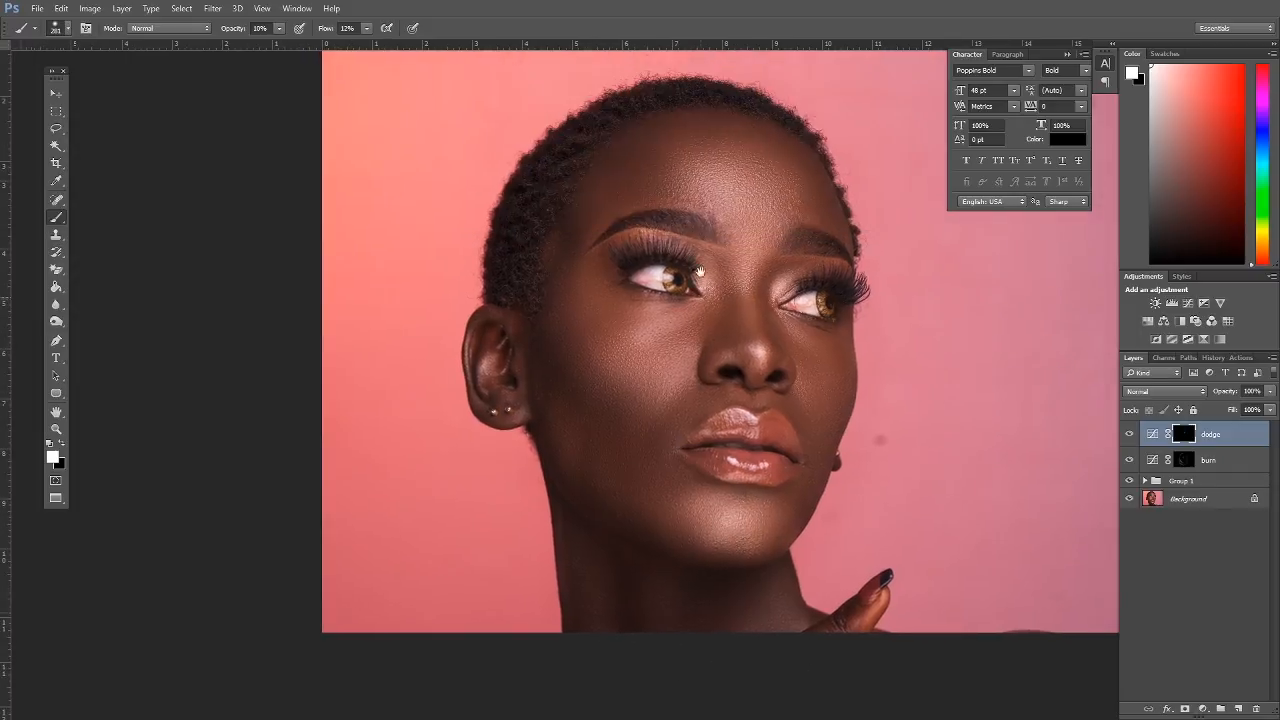
right_click(688, 336)
drag(813, 362, 802, 358)
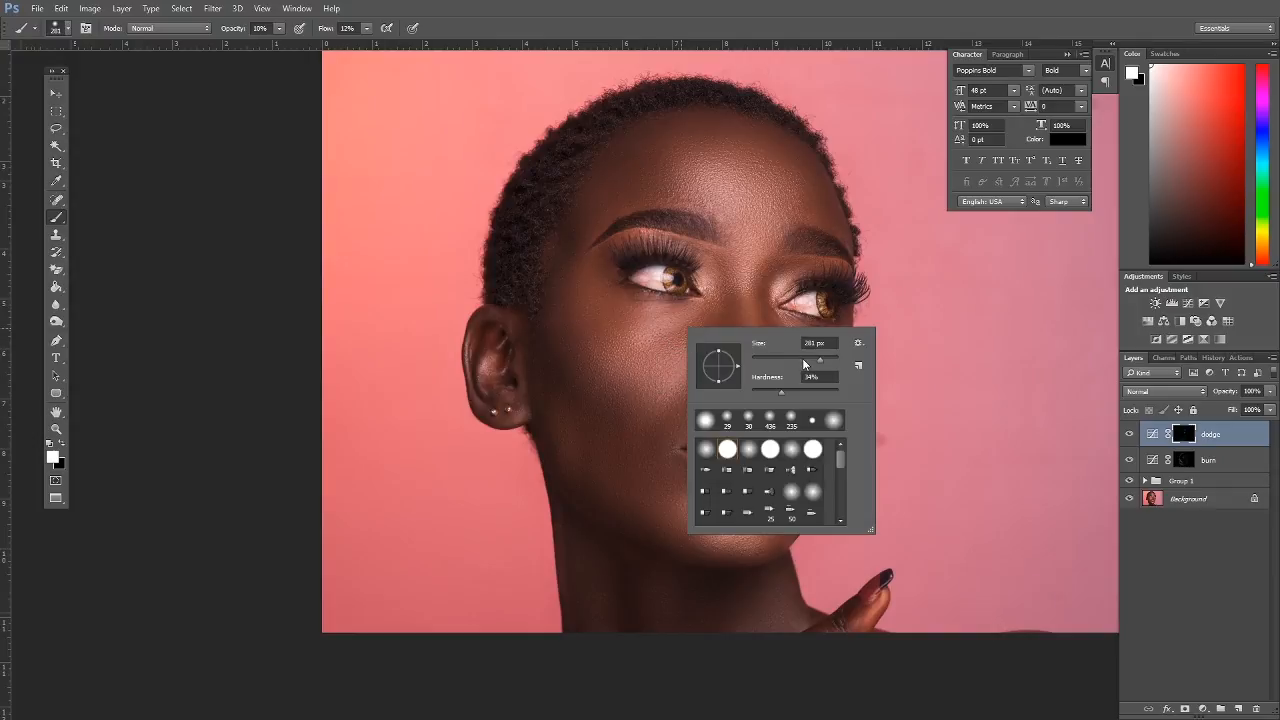
click(776, 286)
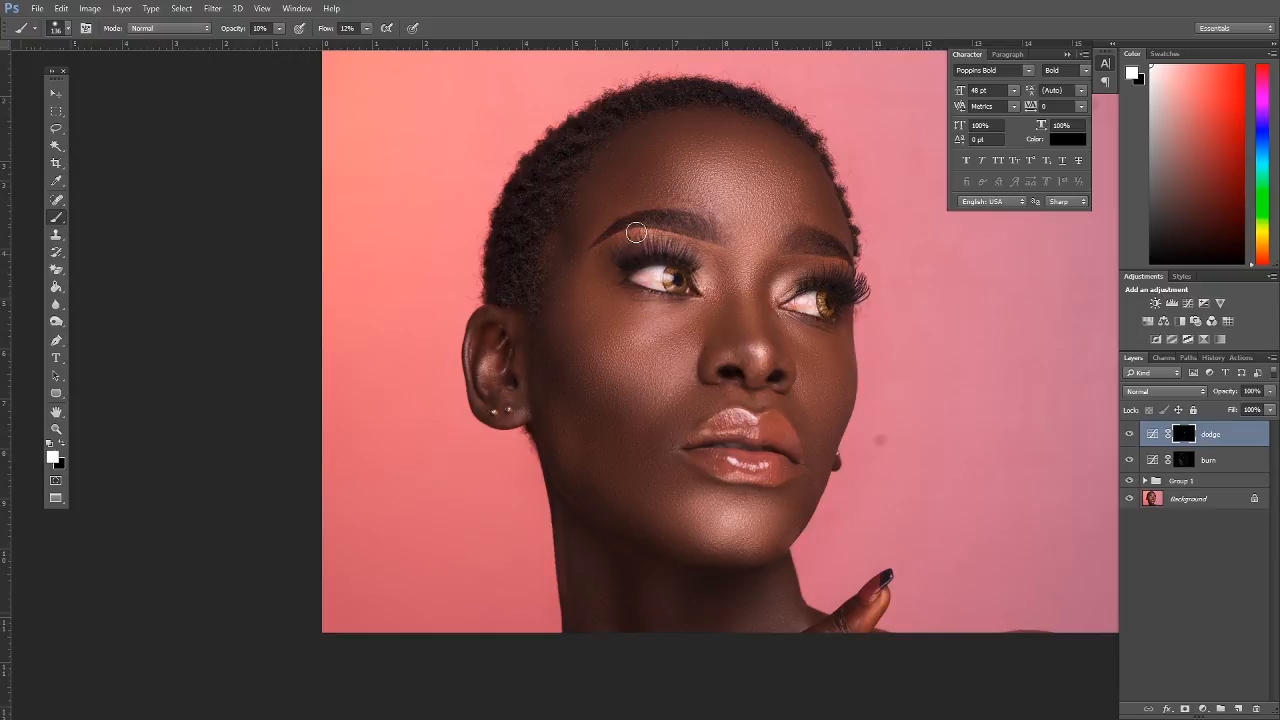
Enlarge the brush to 281 px and dodge the cheek on the dodge layer's mask
right_click(643, 348)
click(779, 378)
click(600, 336)
scroll(768, 525, down, 3)
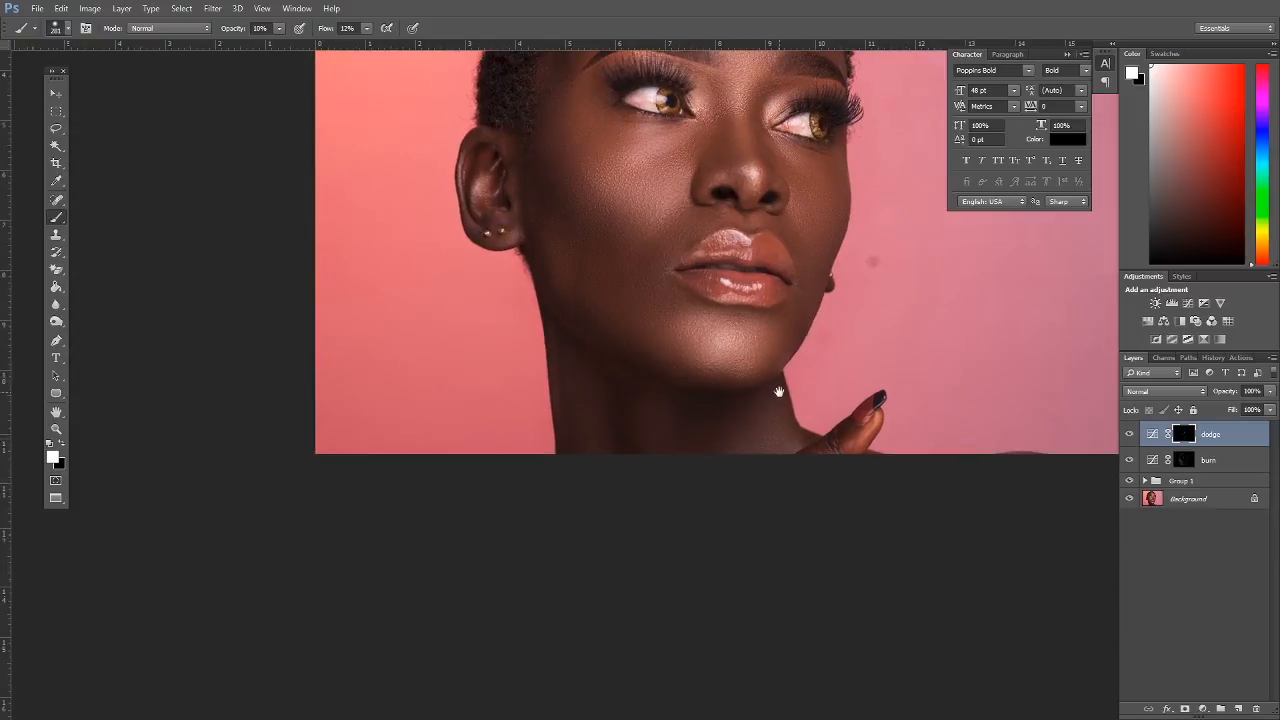
scroll(695, 510, up, 2)
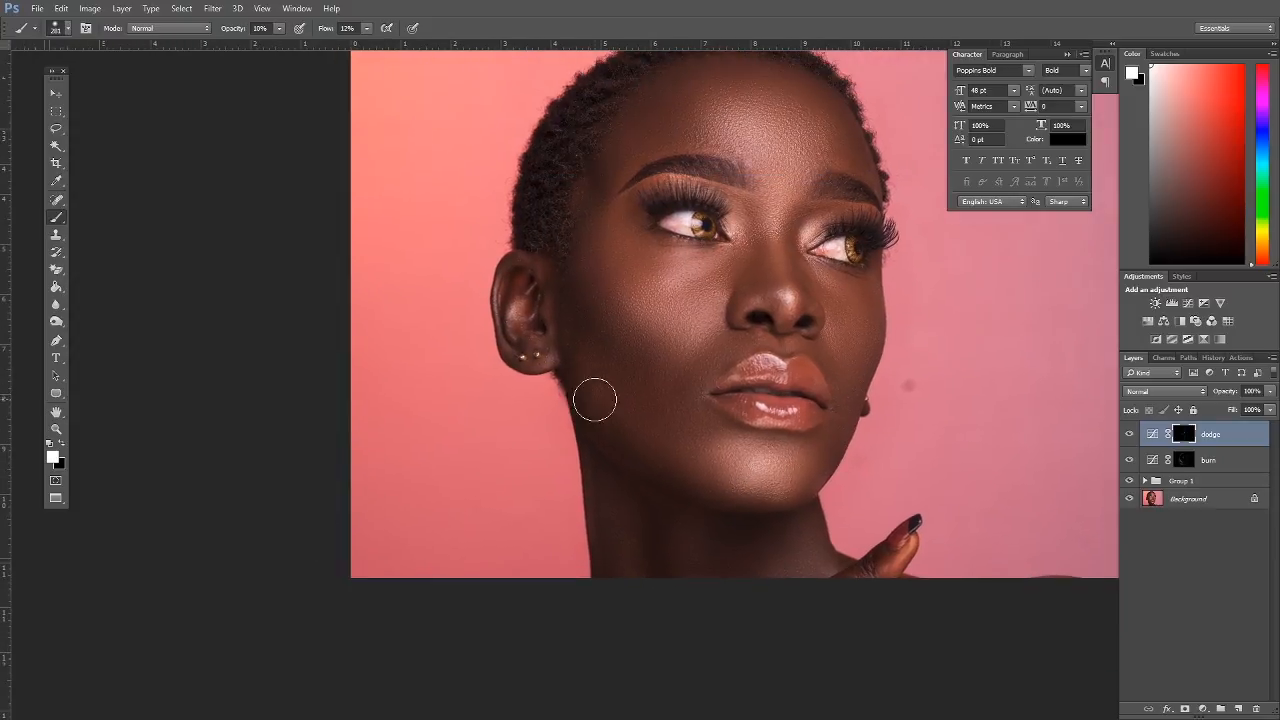
scroll(754, 489, up, 2)
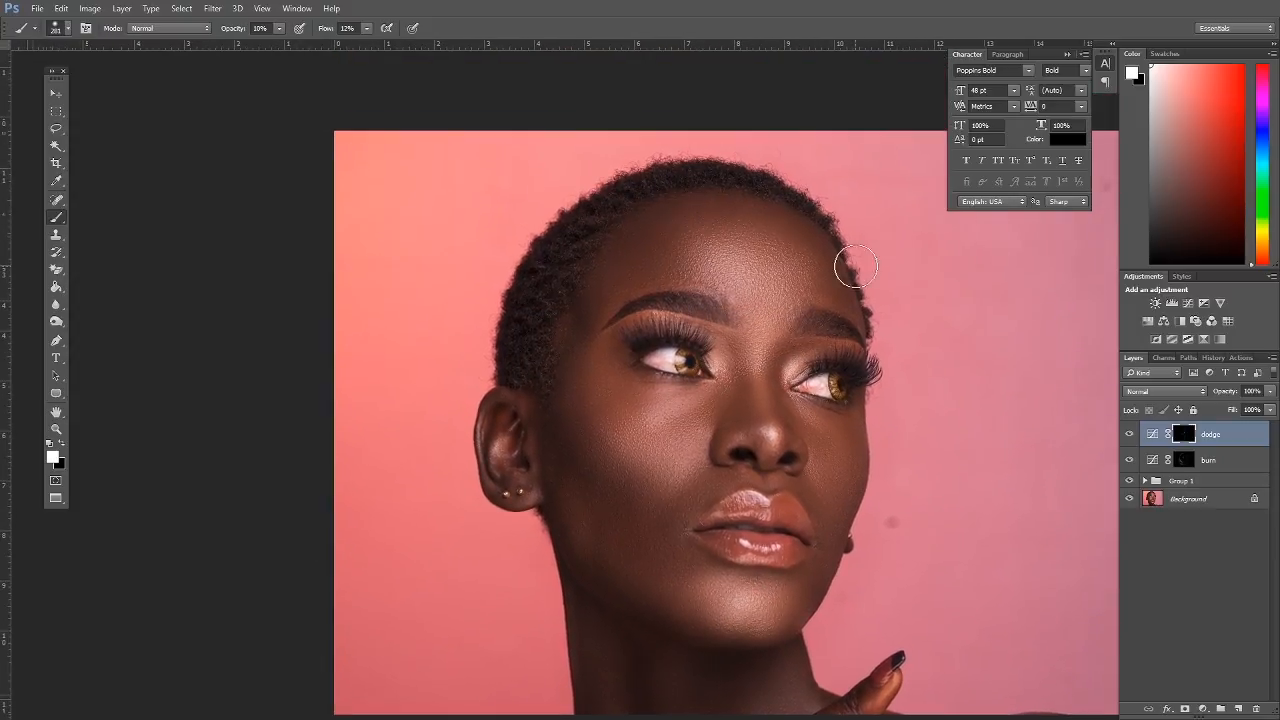
Group the dodge and burn layers under the name "bd" and rename the group below it "skin"
alt+click(643, 280)
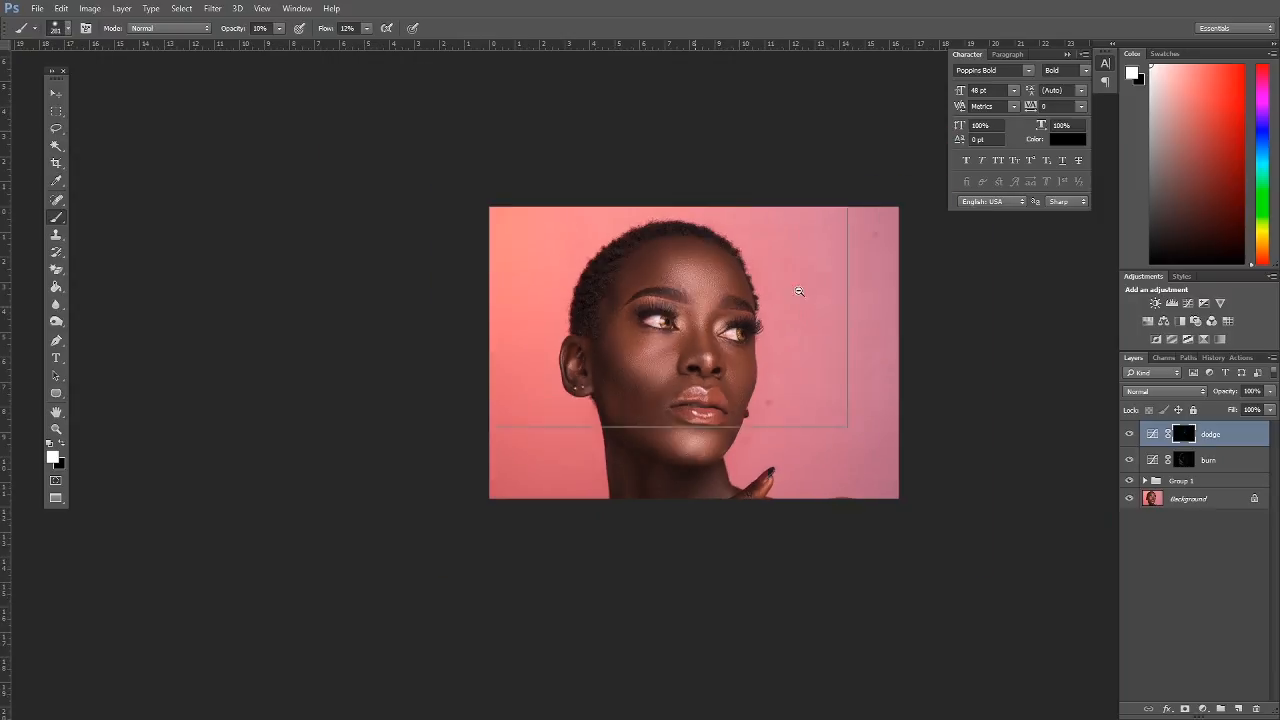
shift+click(1226, 462)
drag(1226, 462, 1220, 708)
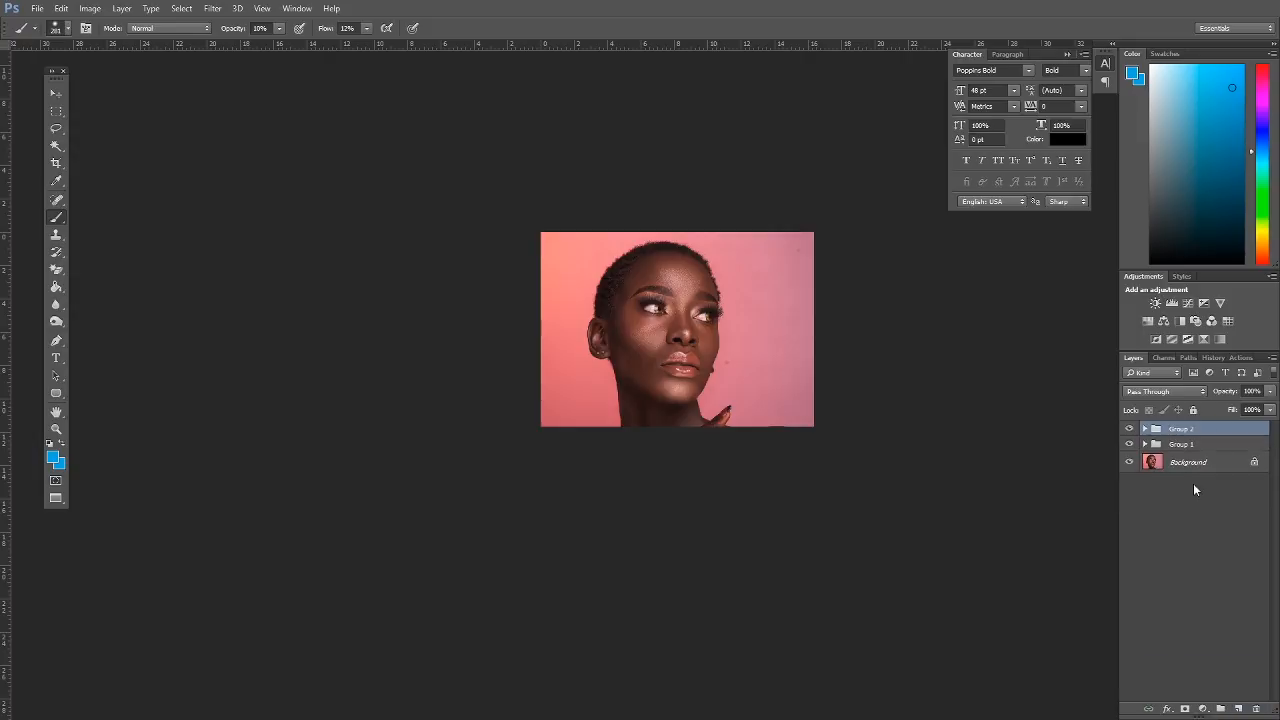
double_click(1181, 429)
text(bd)
double_click(1190, 444)
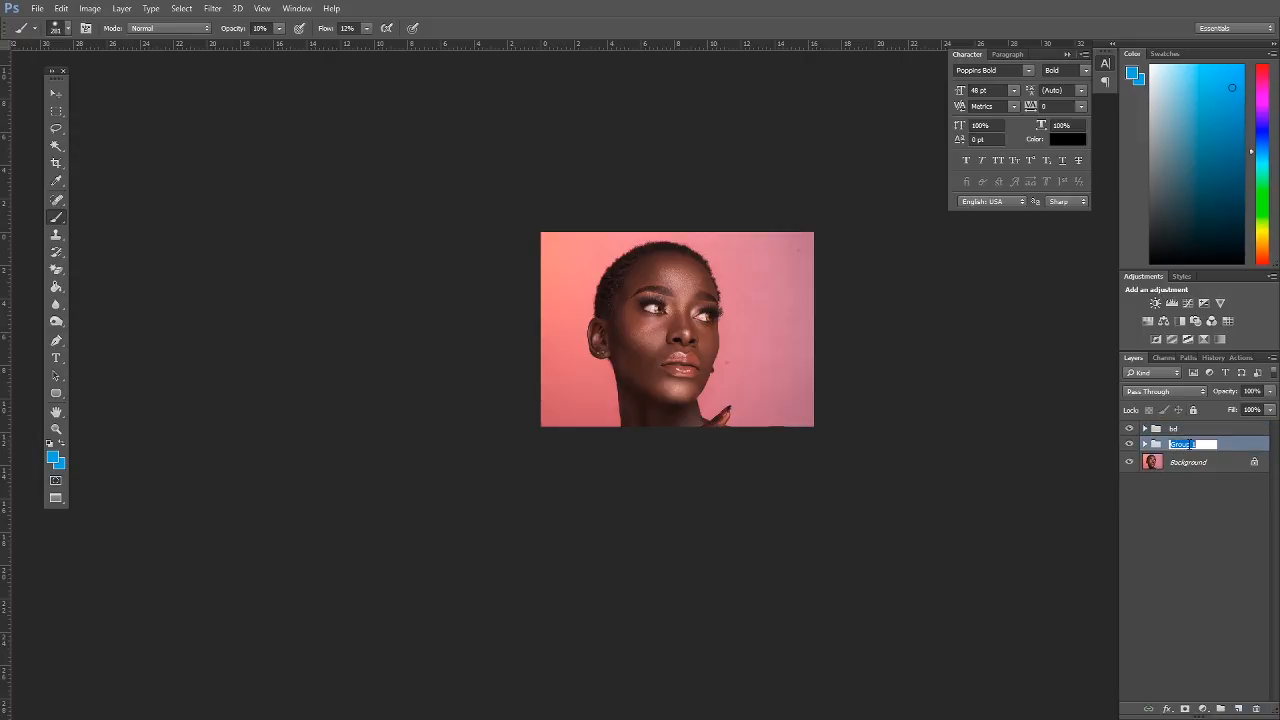
text(skin)
Toggle the bd group's visibility repeatedly to compare the portrait with and without the dodge and burn
click(1201, 432)
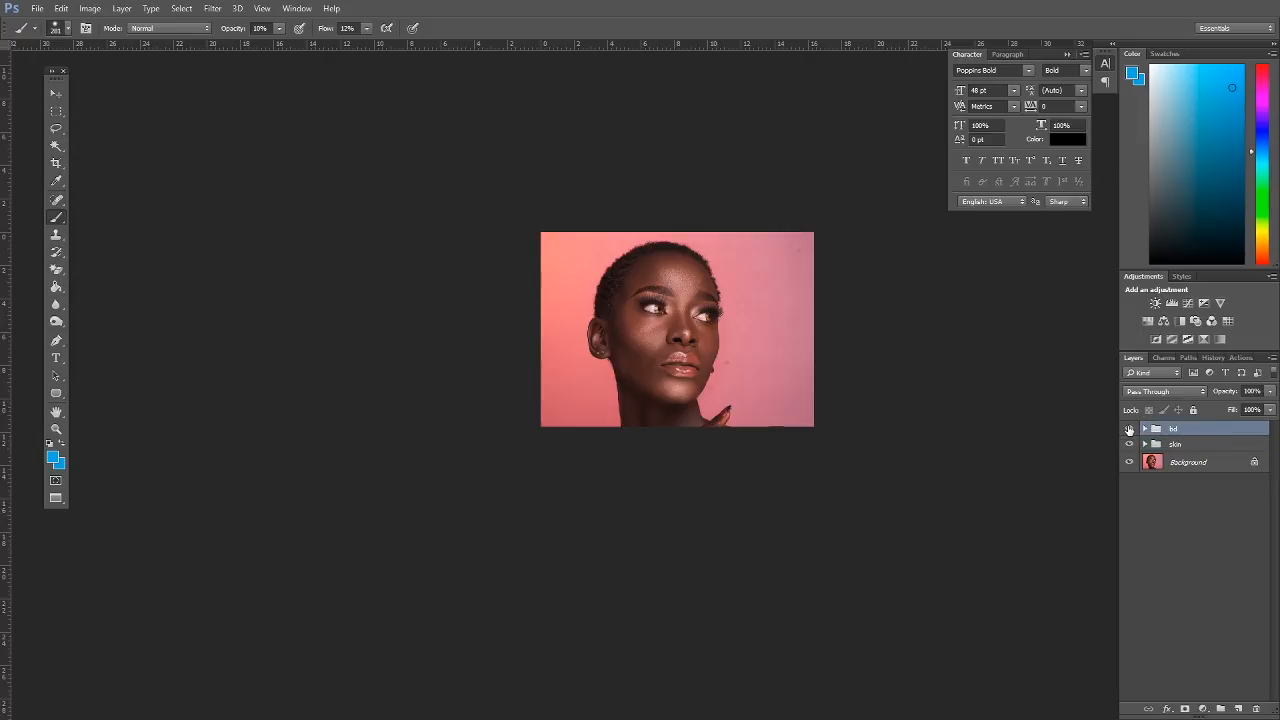
click(1133, 429)
click(1133, 429)
click(1133, 429)
click(1133, 429)
click(1133, 429)
Select the tones layer inside the skin group and lasso the spotted pink background beside the face
click(56, 430)
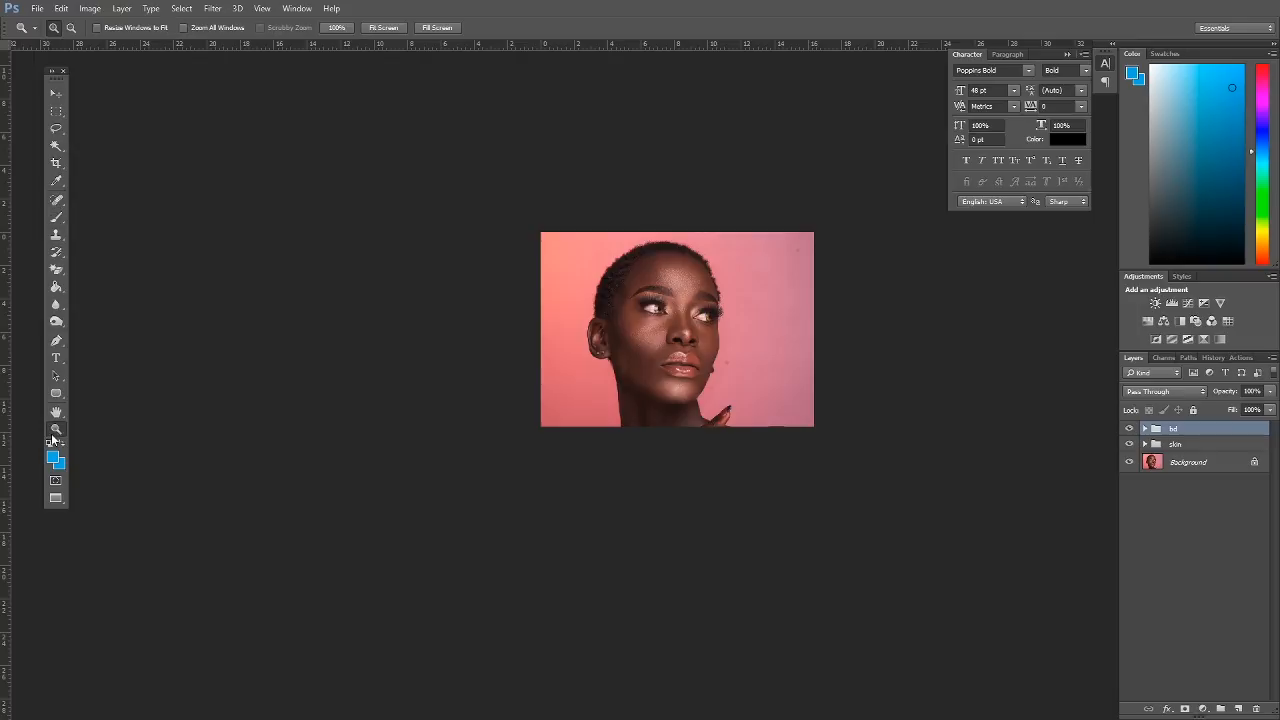
click(822, 344)
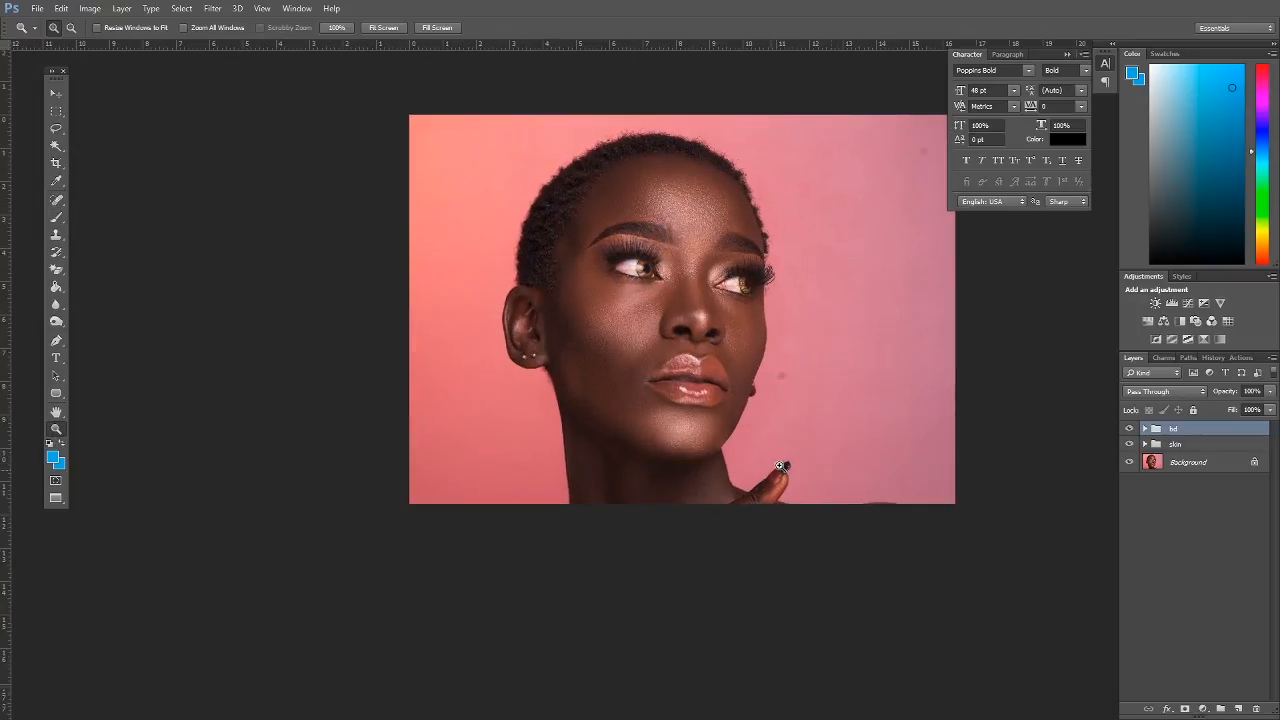
click(1146, 446)
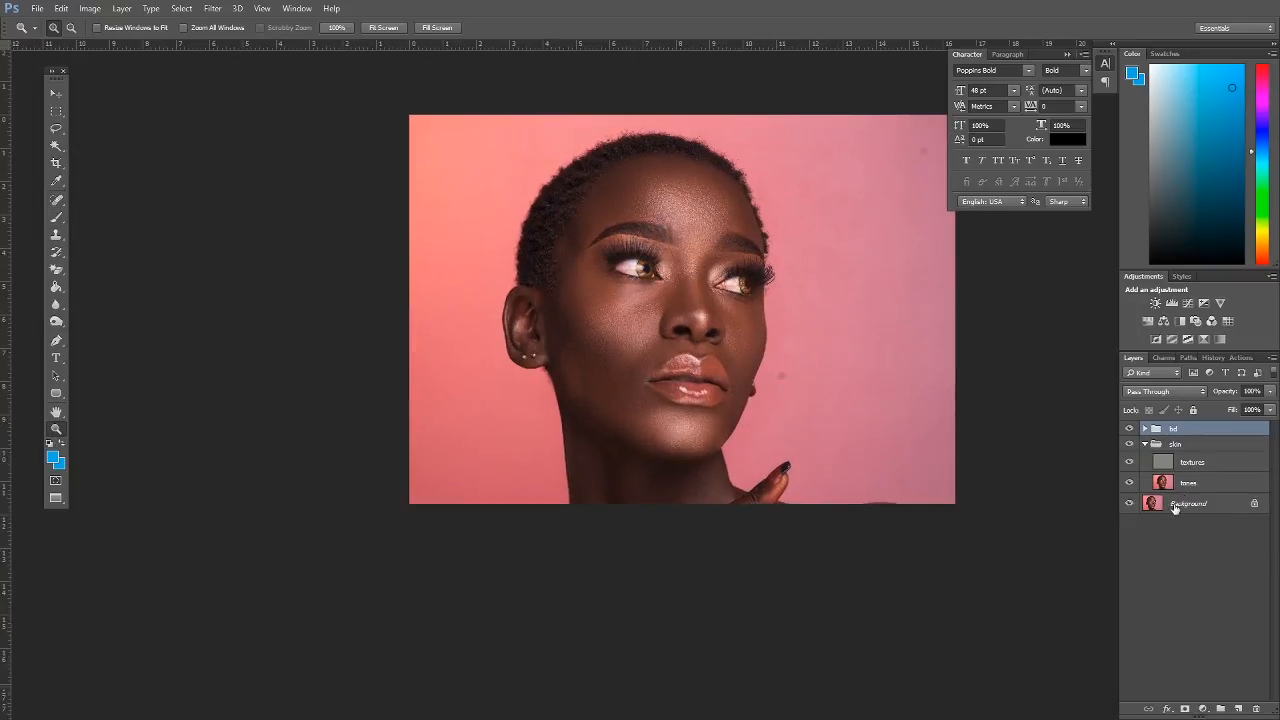
click(1187, 484)
click(56, 128)
drag(886, 184, 830, 223)
mouse_move(786, 356)
mouse_down()
mouse_move(734, 413)
mouse_move(729, 461)
mouse_move(914, 272)
mouse_move(912, 205)
mouse_up()
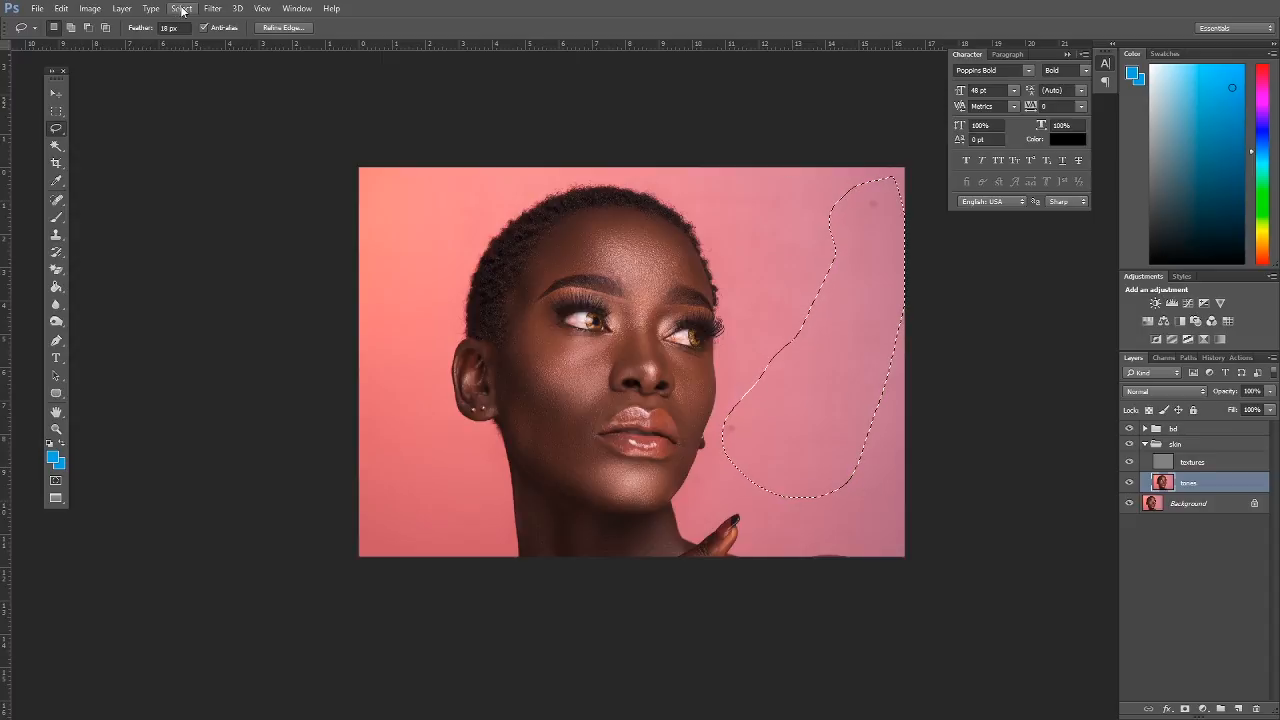
Apply a 77.8 px Gaussian Blur to the selected background area and remove the selection
click(212, 8)
mouse_move(235, 154)
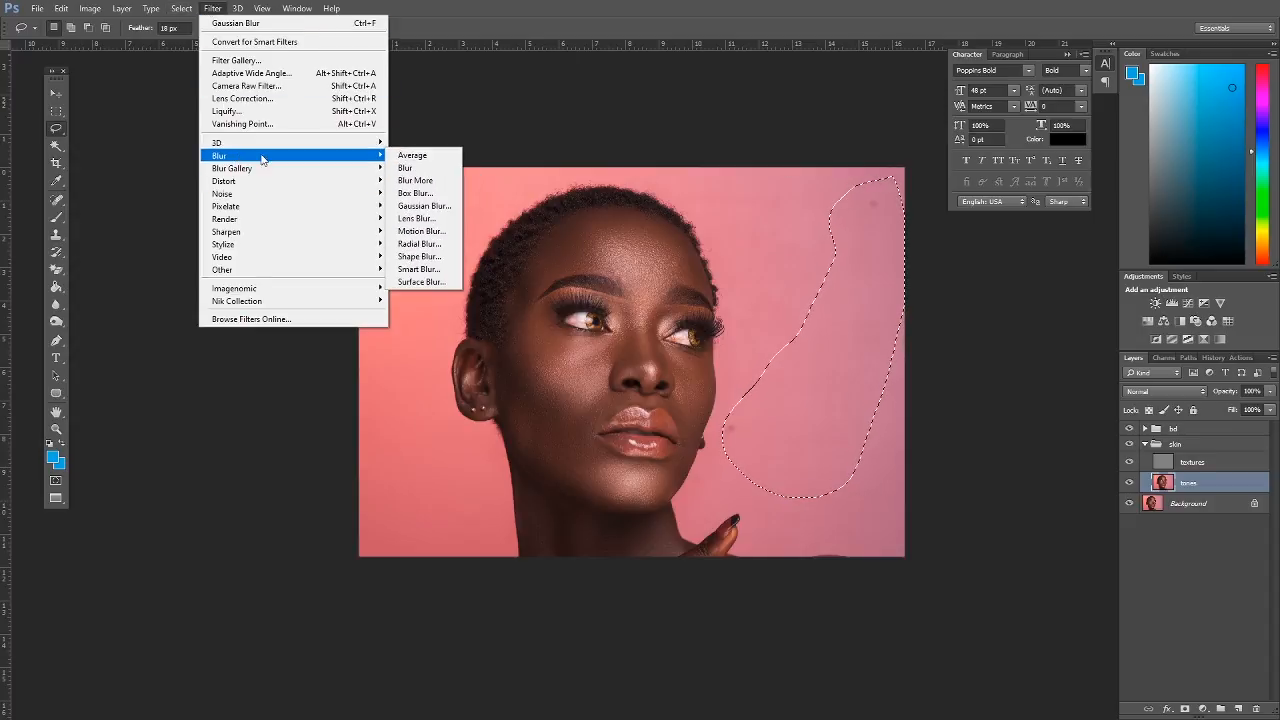
click(418, 208)
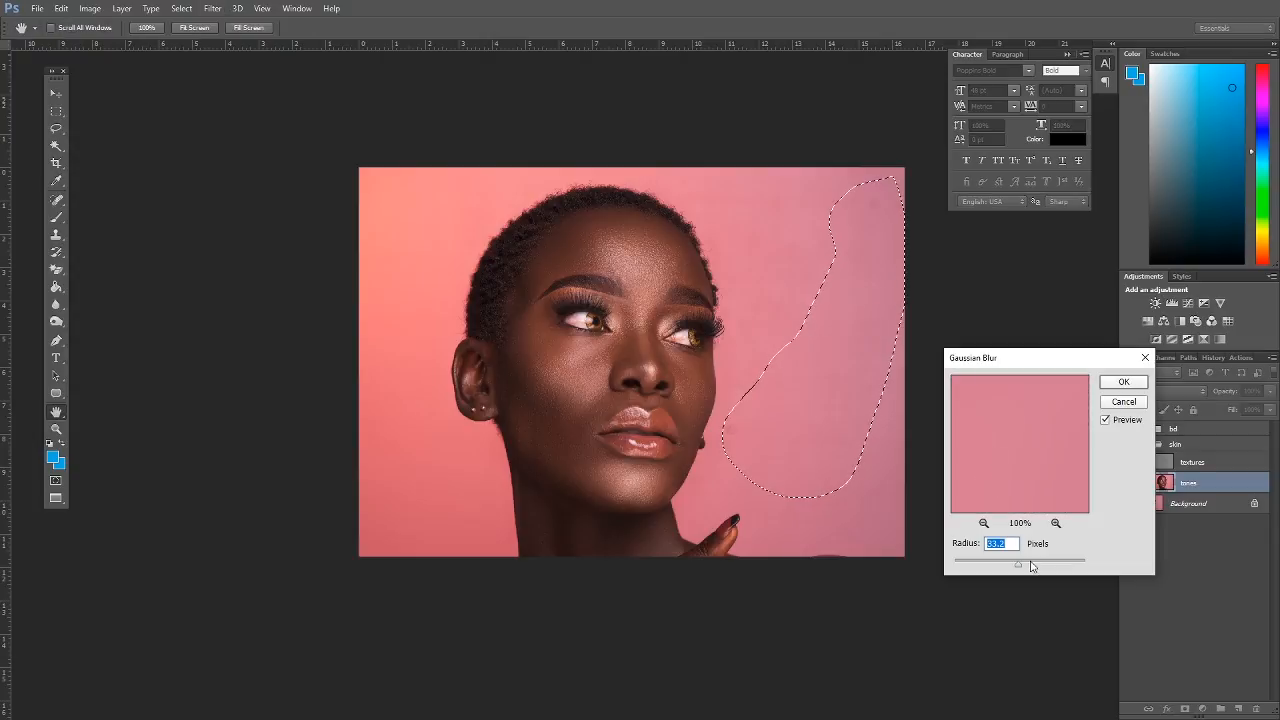
click(1033, 563)
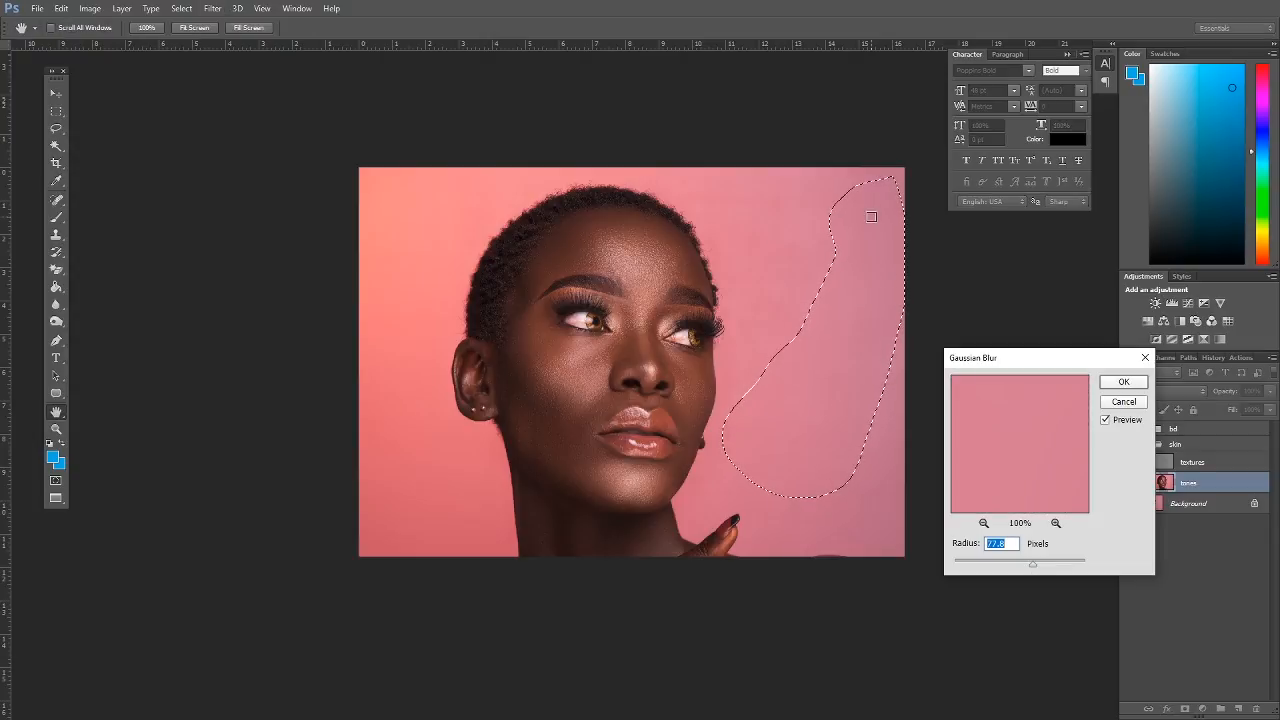
click(1123, 381)
key(l)
mouse_move(949, 366)
mouse_down()
mouse_move(914, 366)
mouse_move(802, 500)
mouse_move(868, 552)
mouse_move(940, 368)
mouse_up()
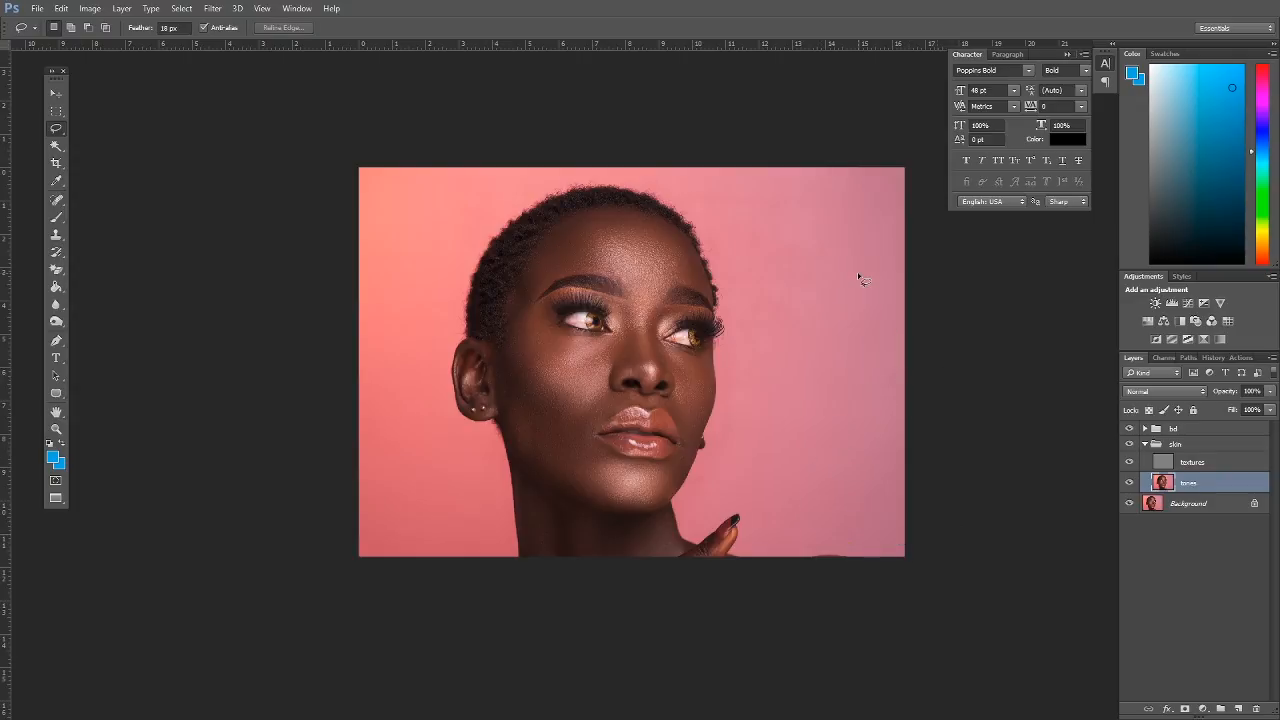
key(ctrl+d)
Collapse the skin group and add a Gradient Map adjustment layer above the bd group
click(1145, 444)
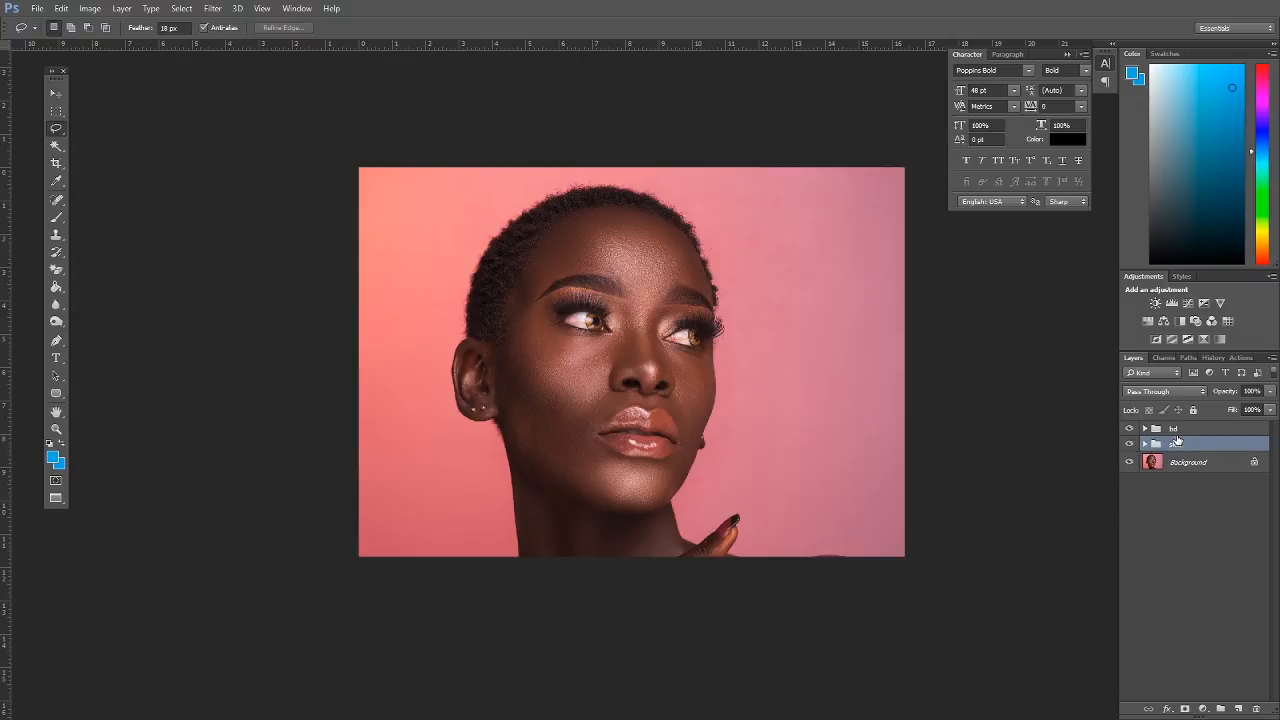
click(1188, 429)
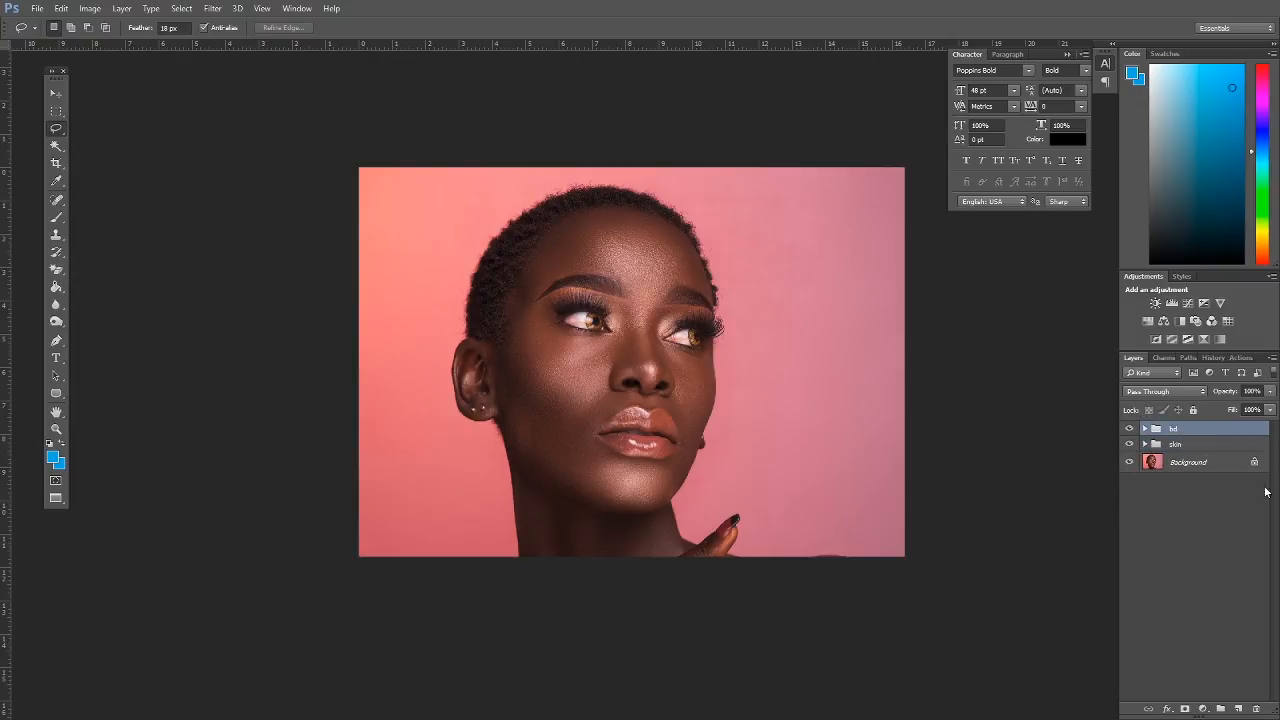
click(1204, 709)
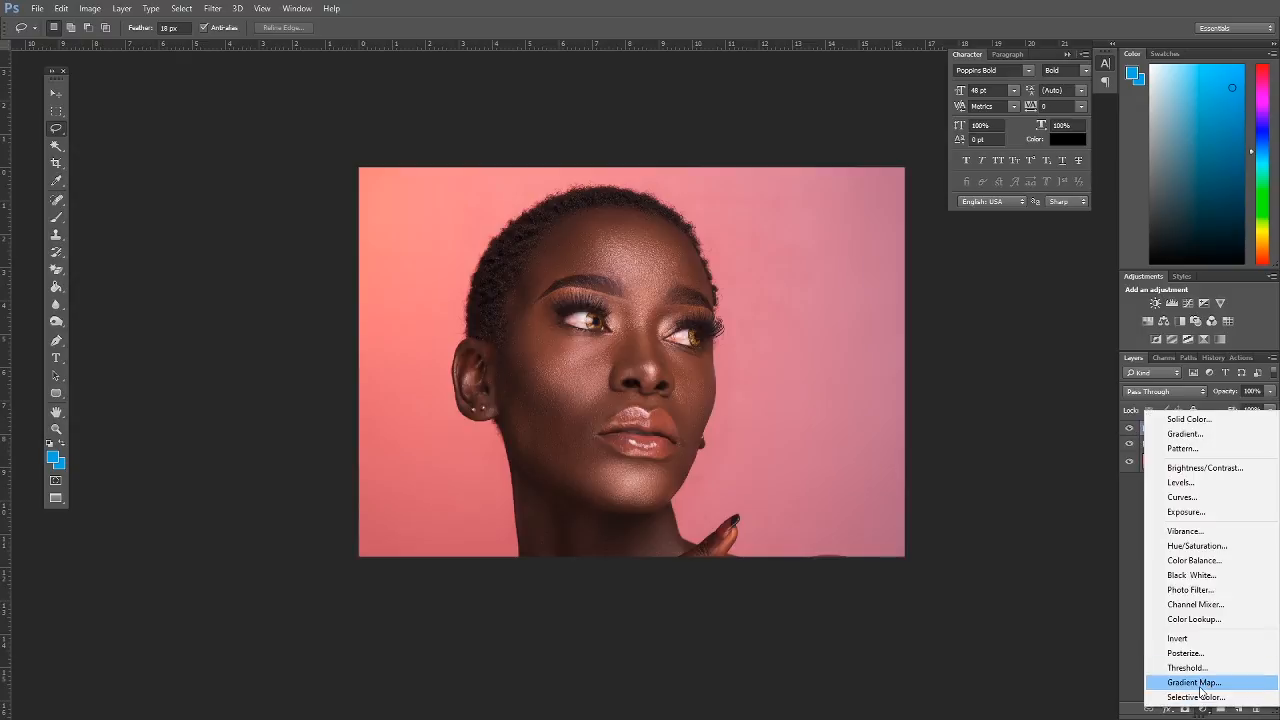
click(1191, 682)
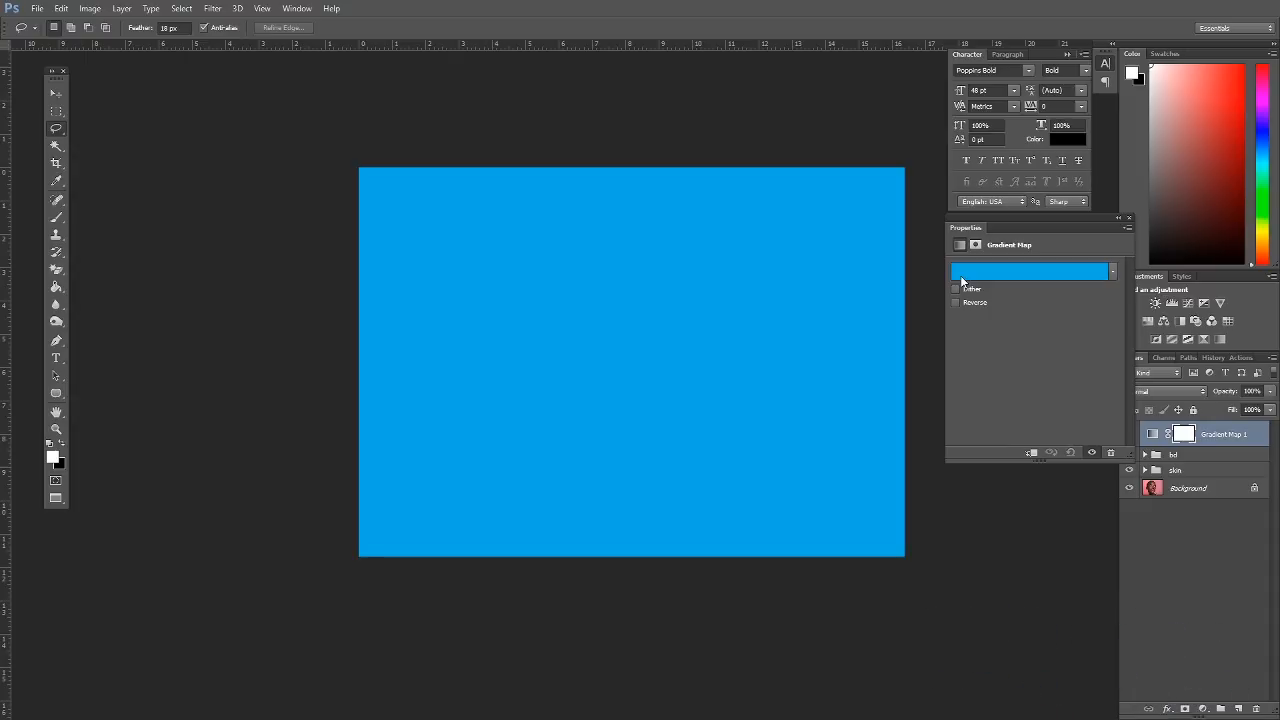
Set the gradient map's shadow colour stop at 0% to very dark blue #011720
click(960, 275)
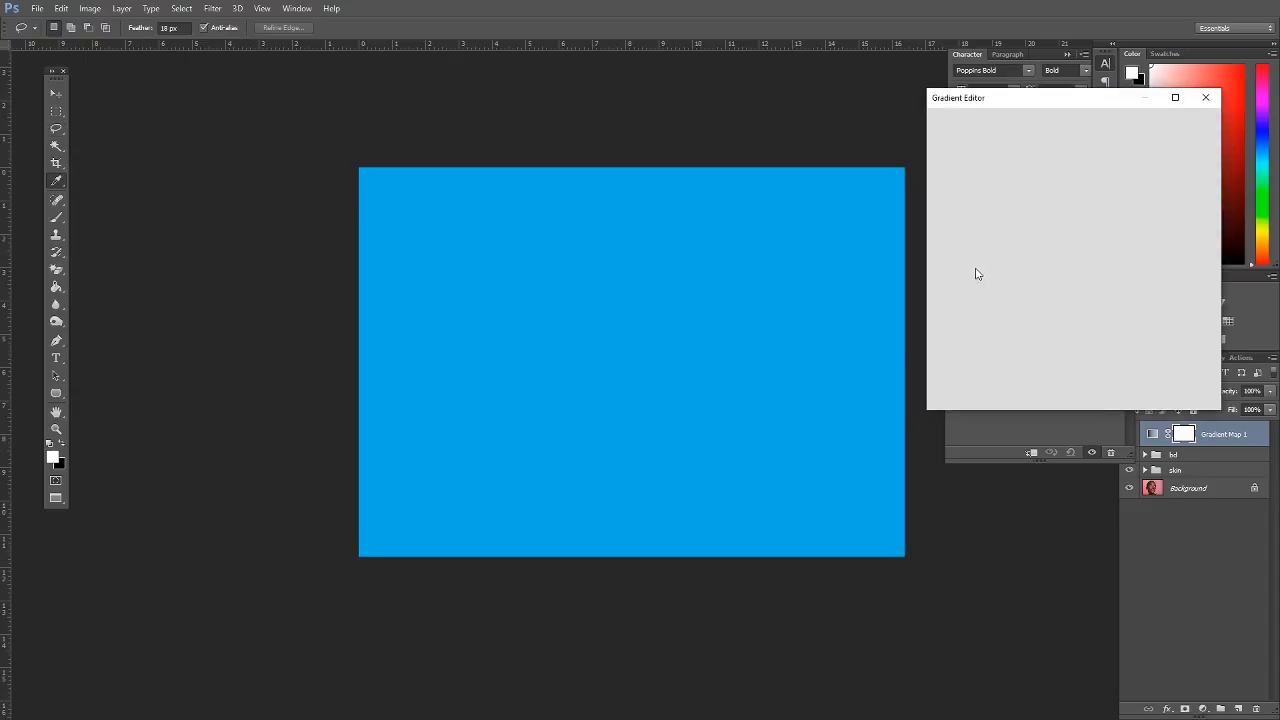
click(1205, 97)
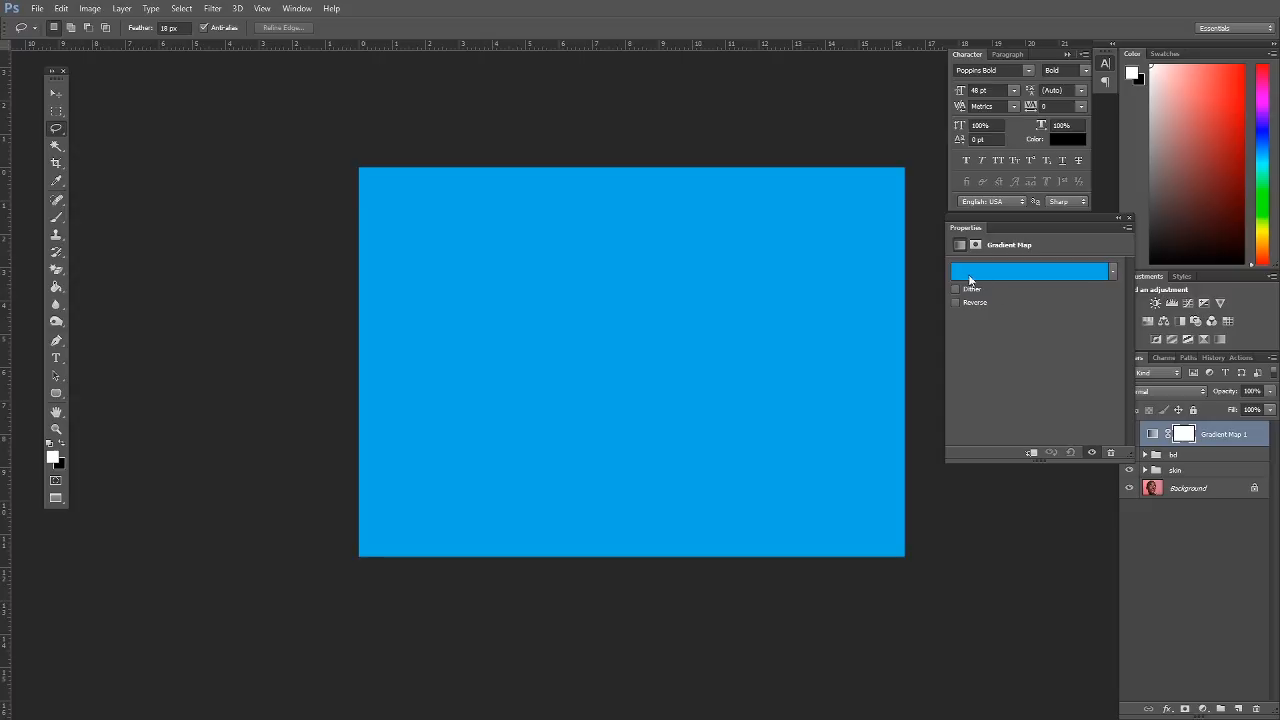
click(971, 280)
click(945, 318)
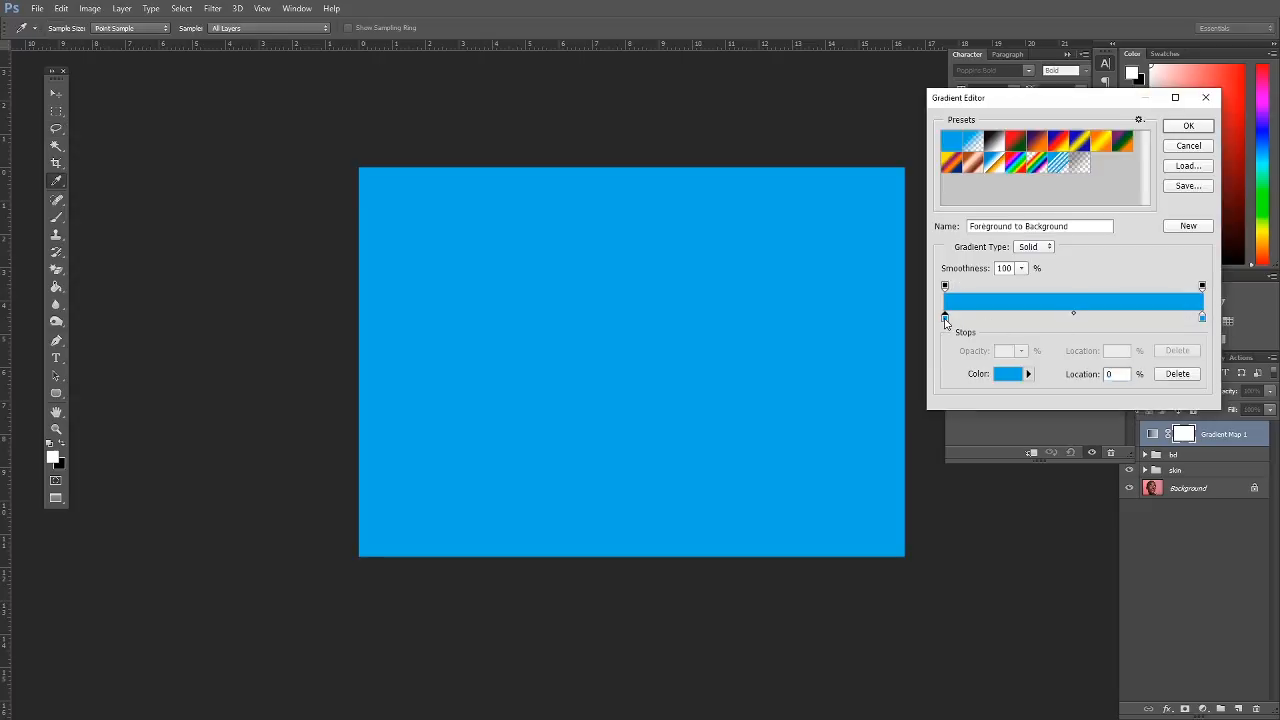
click(1008, 374)
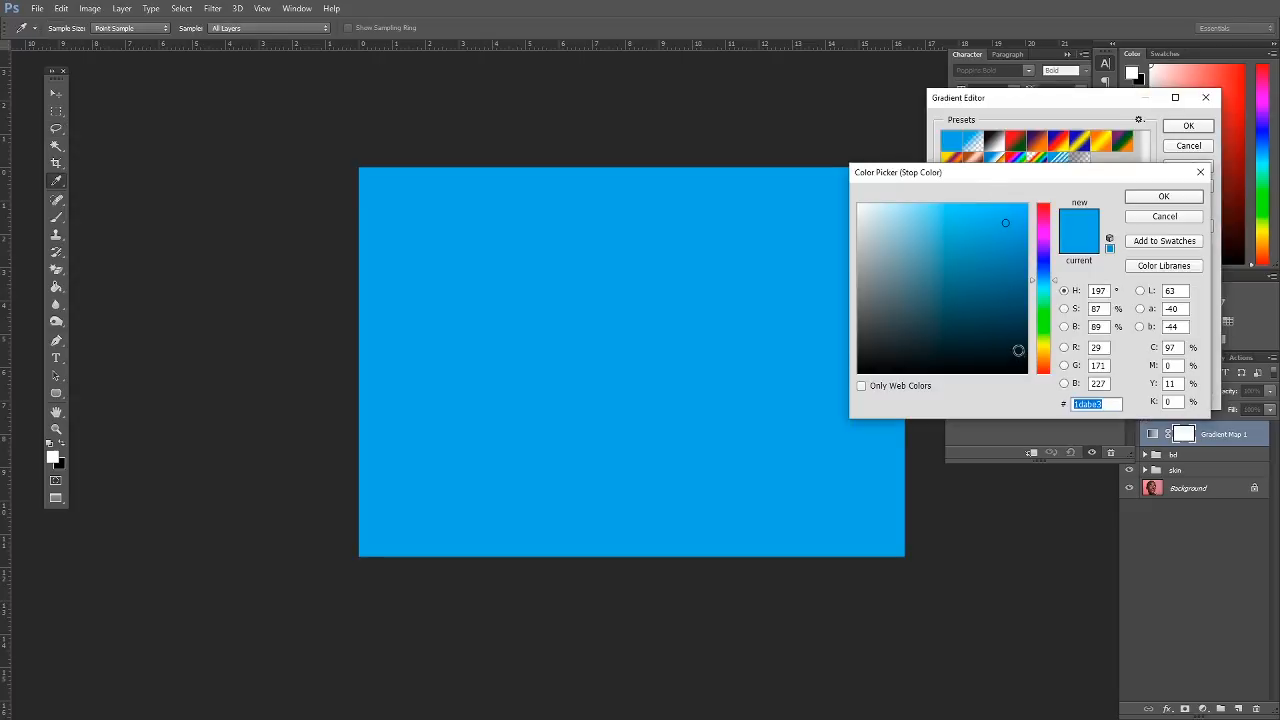
click(1019, 352)
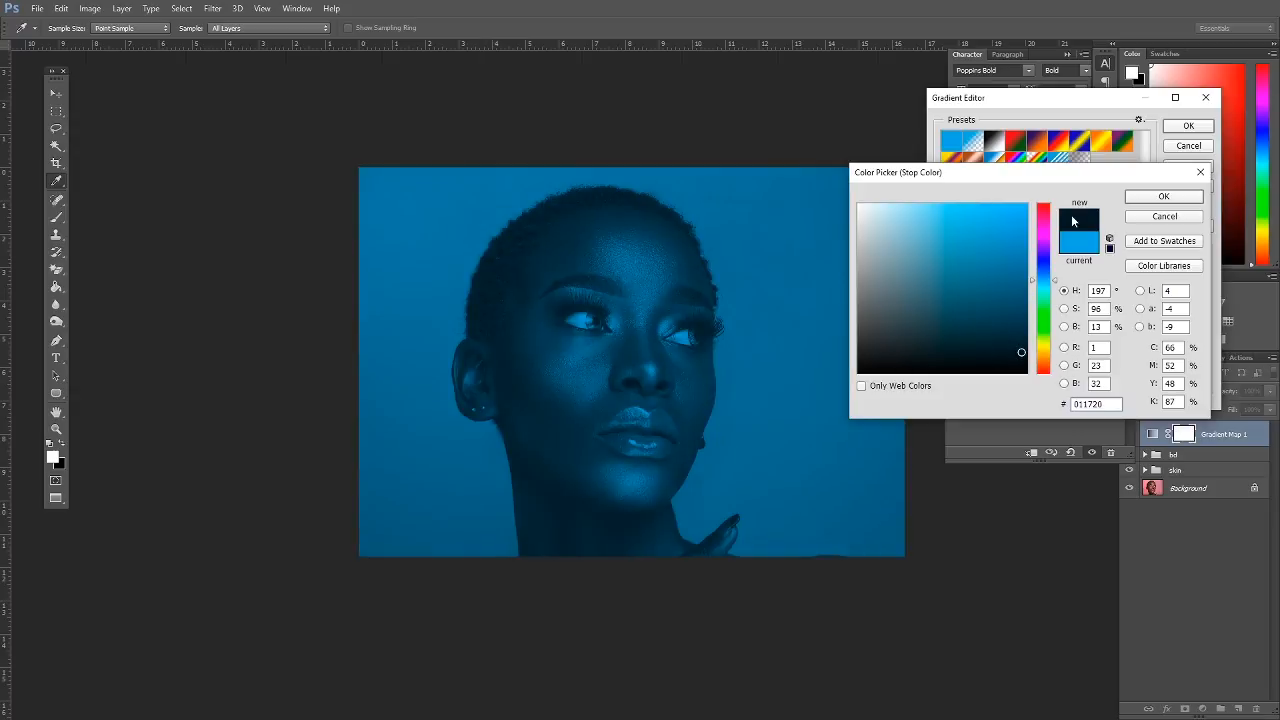
click(1149, 199)
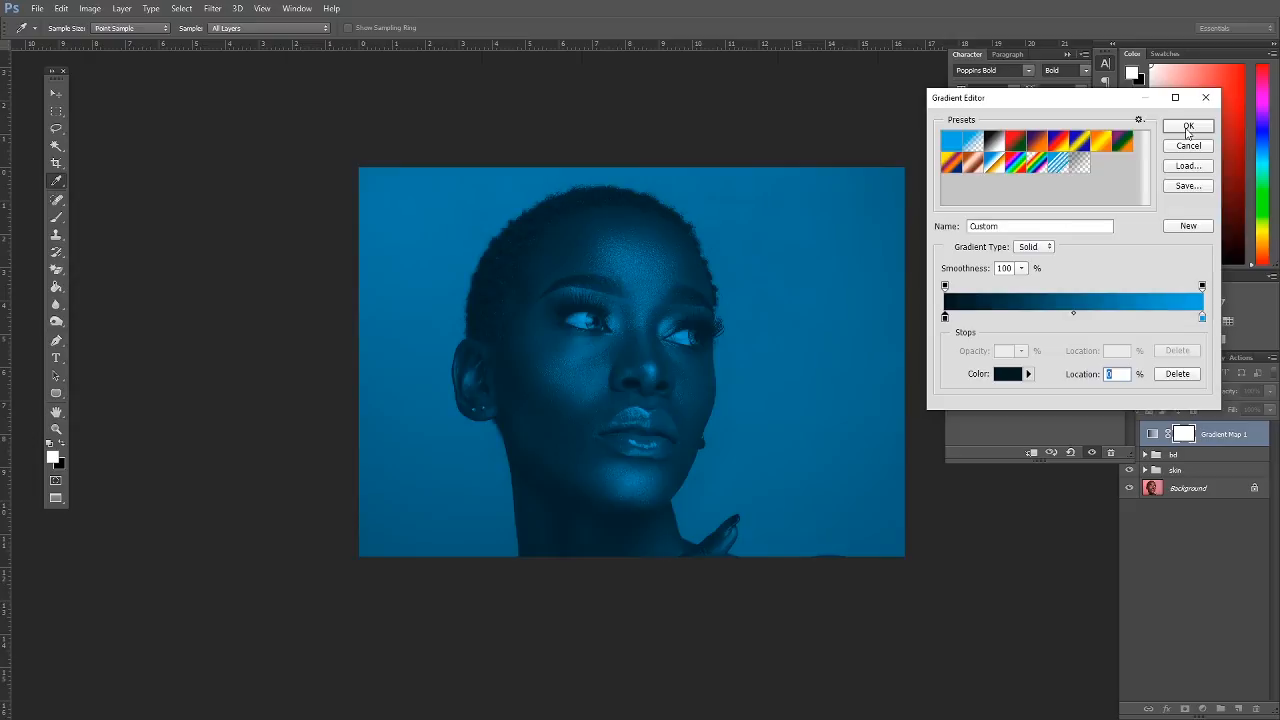
Set the gradient's 100% colour stop to web-safe pink #ff9999 and accept the gradient
click(1202, 318)
click(1008, 374)
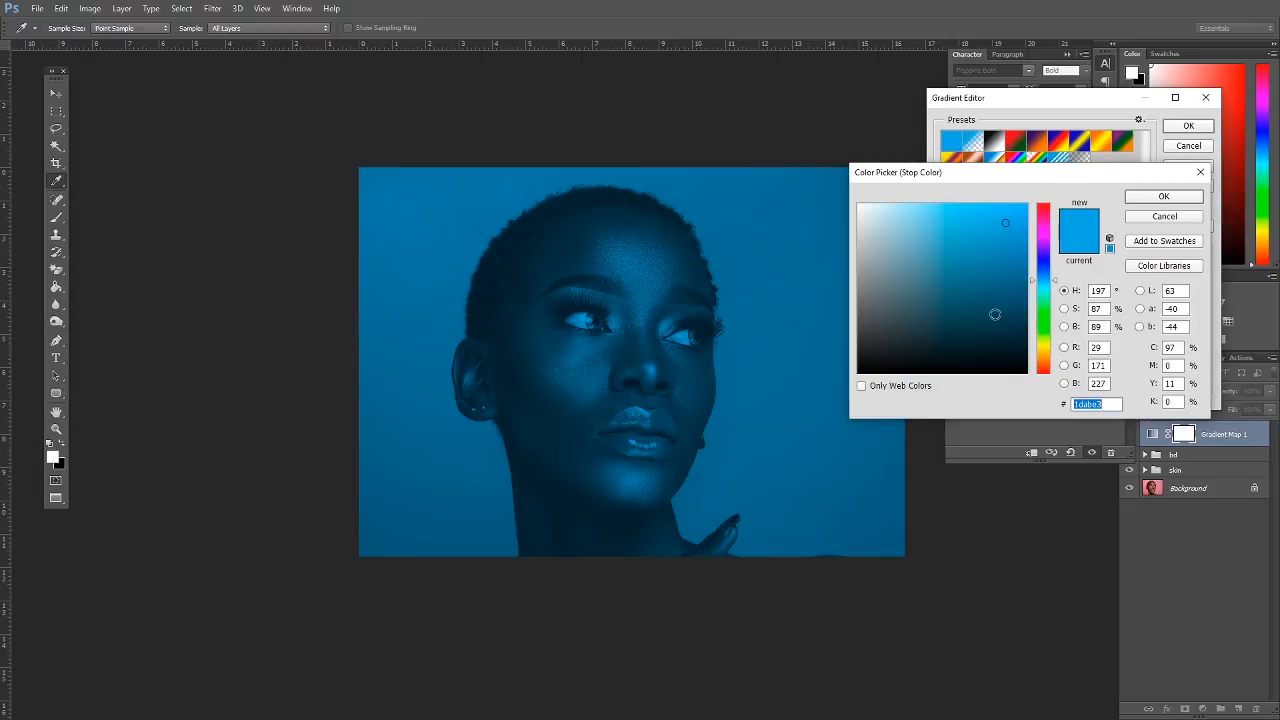
click(862, 387)
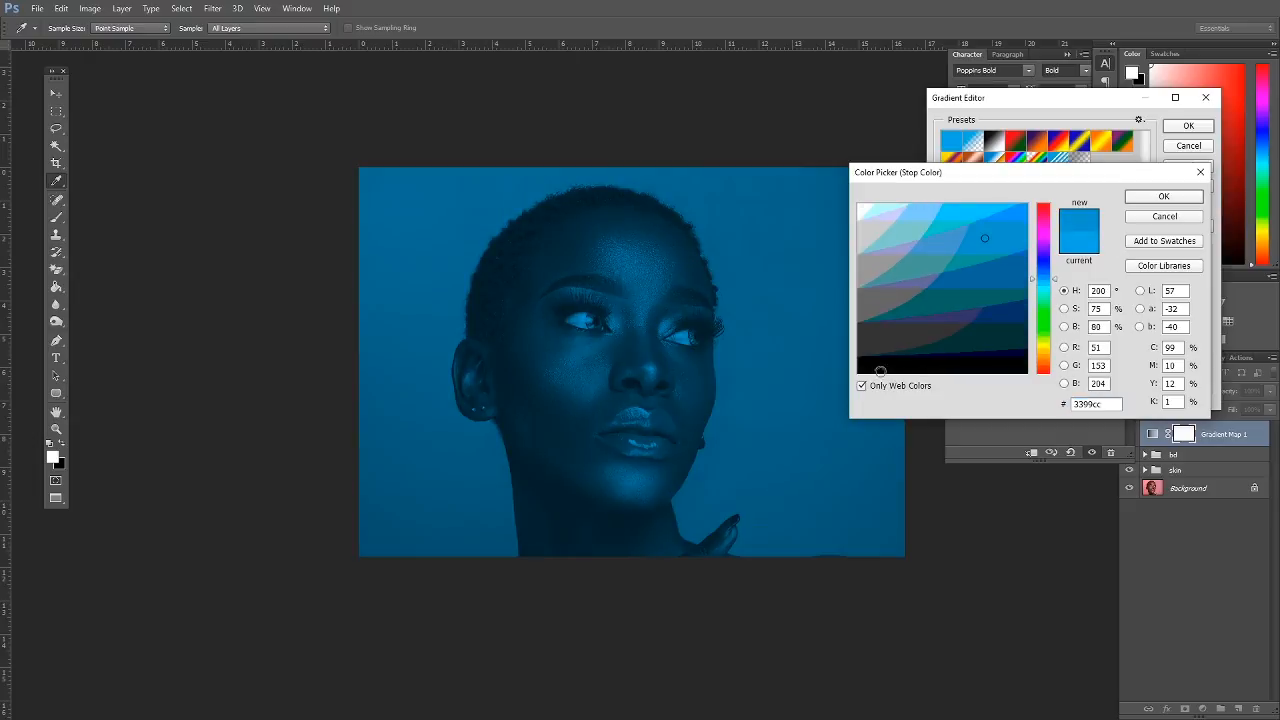
click(1045, 210)
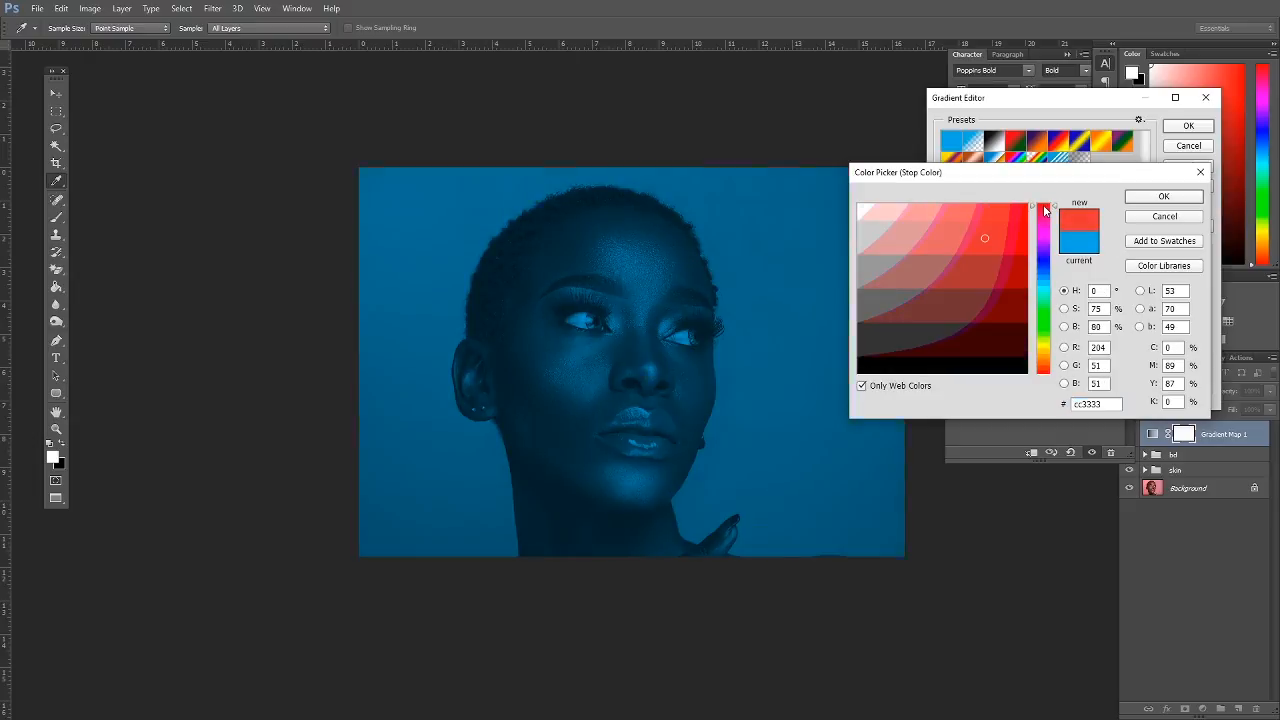
click(921, 211)
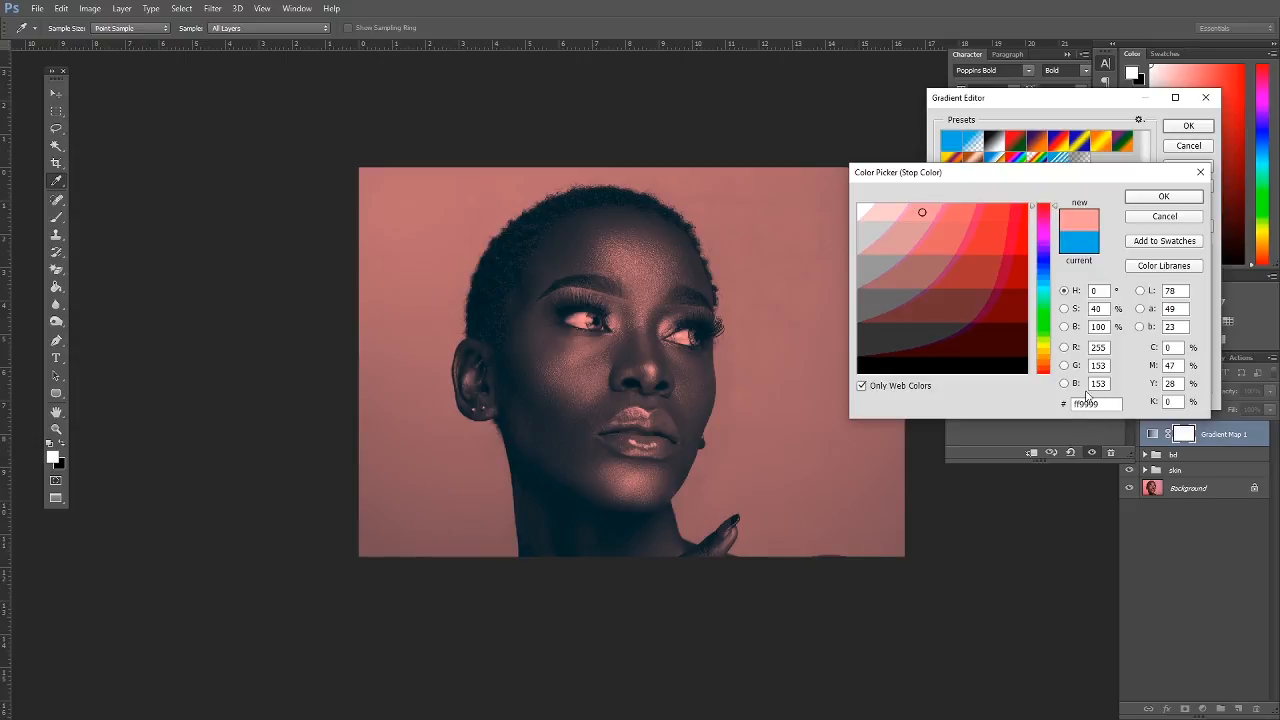
click(1162, 199)
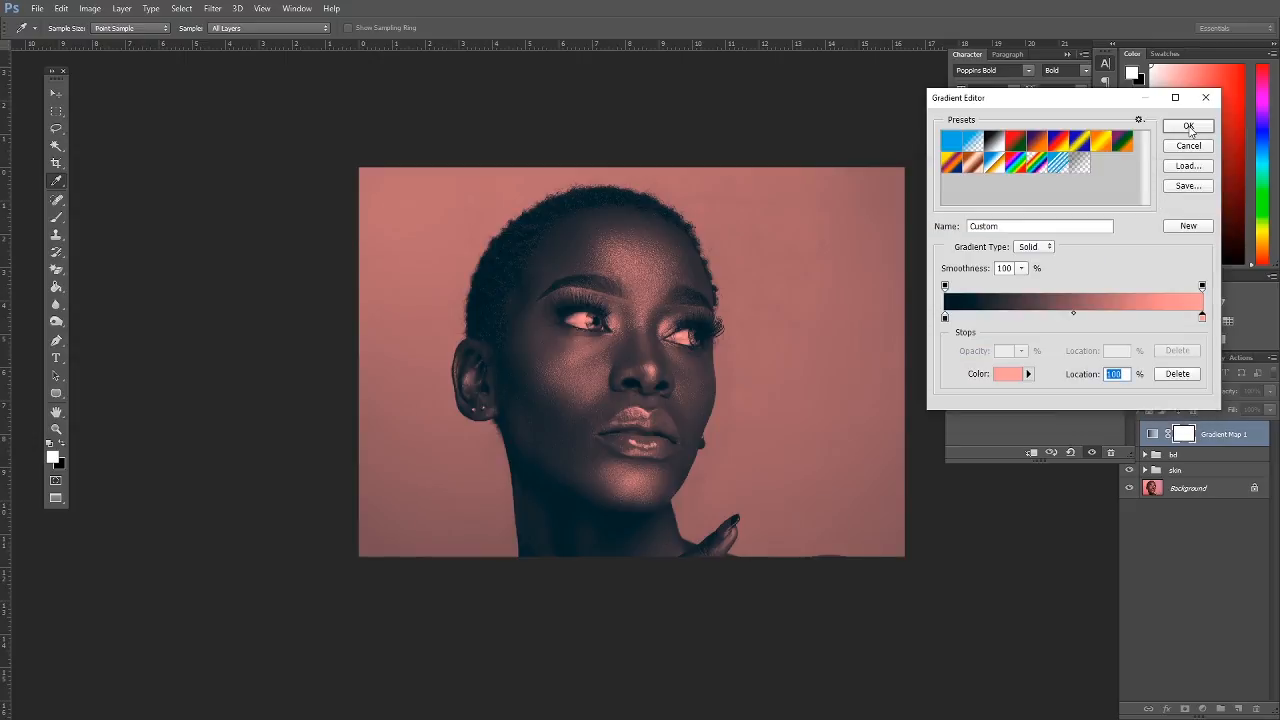
click(1189, 127)
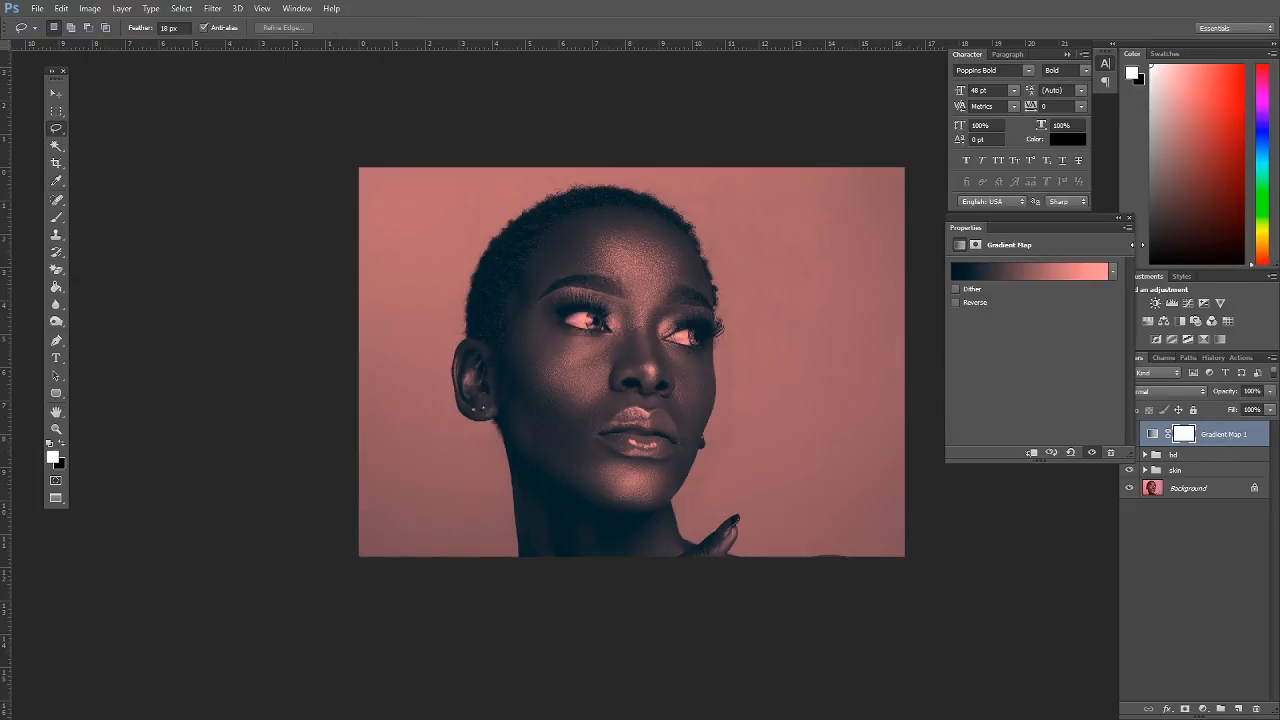
Close the gradient map's properties and lower the layer's opacity to 9%
click(1128, 219)
click(1269, 409)
drag(1218, 405, 1215, 406)
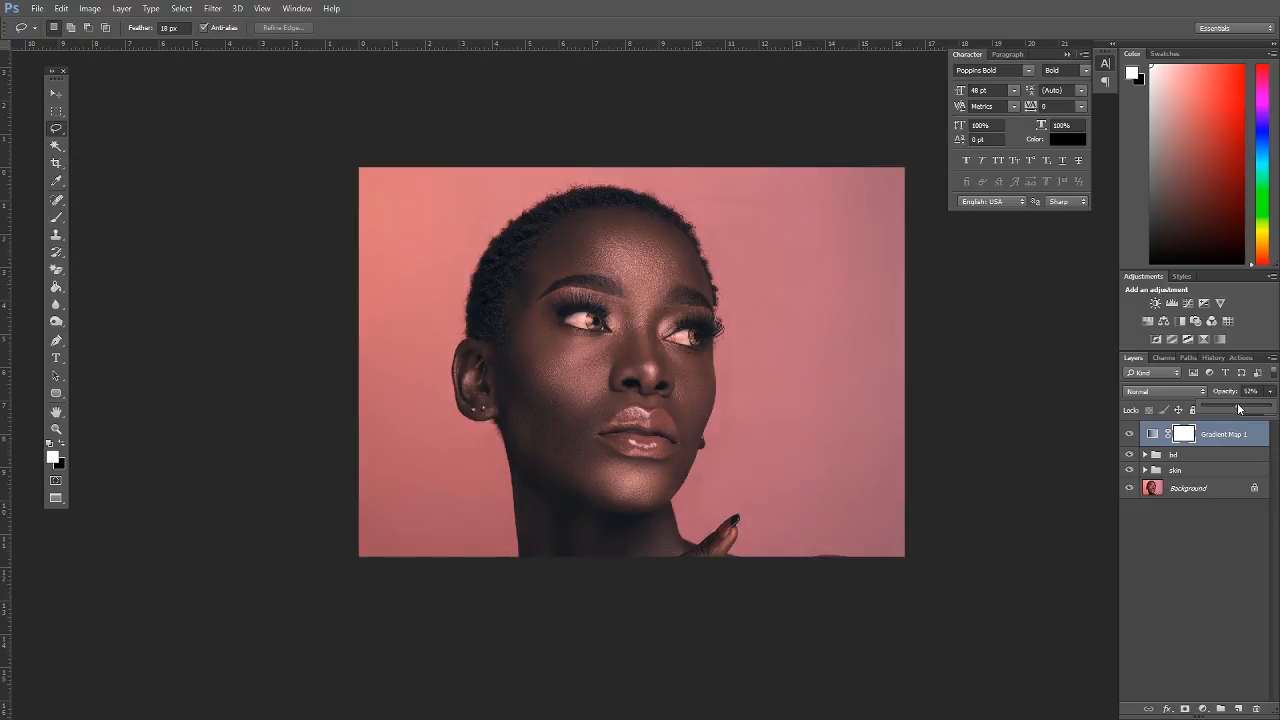
drag(1226, 410, 1225, 410)
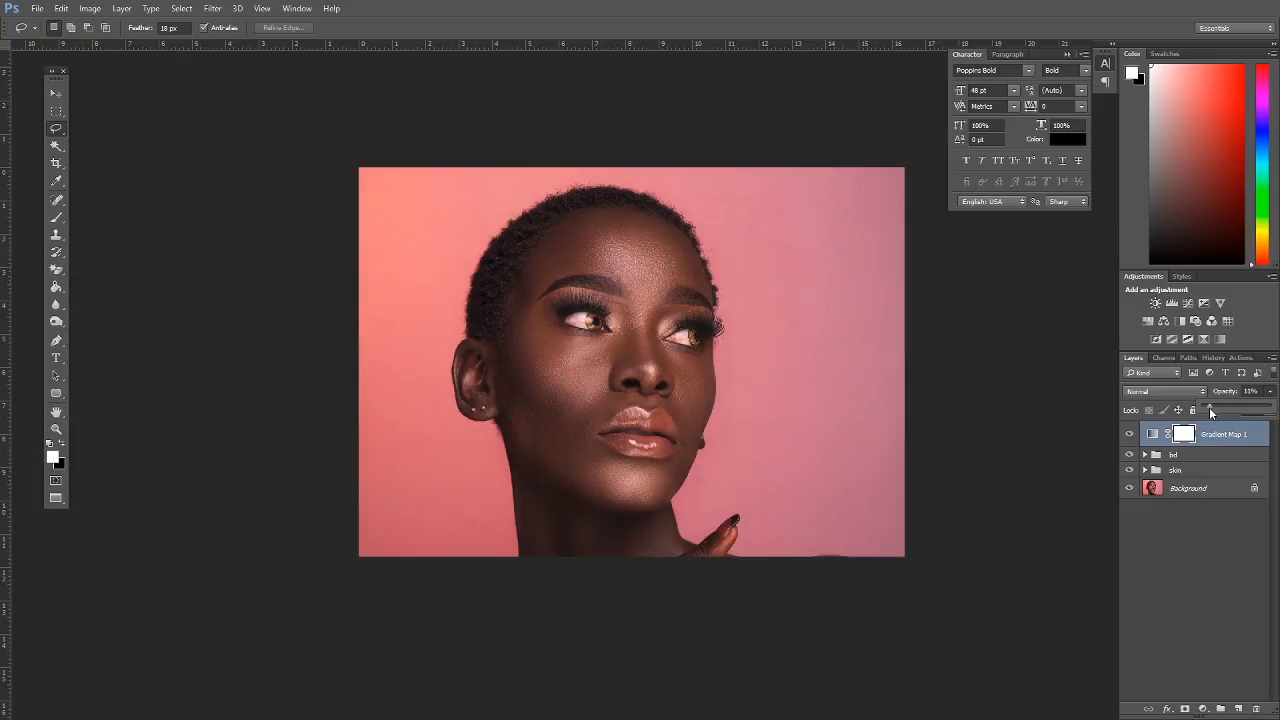
click(1130, 430)
click(1268, 393)
drag(1220, 403, 1222, 403)
Toggle the Gradient Map layer's visibility repeatedly to compare the image with and without the colour tint
click(1131, 434)
click(1131, 434)
click(1131, 434)
click(1131, 434)
click(1131, 434)
Change the Gradient Map layer's blending mode to Color
click(1271, 392)
click(1200, 392)
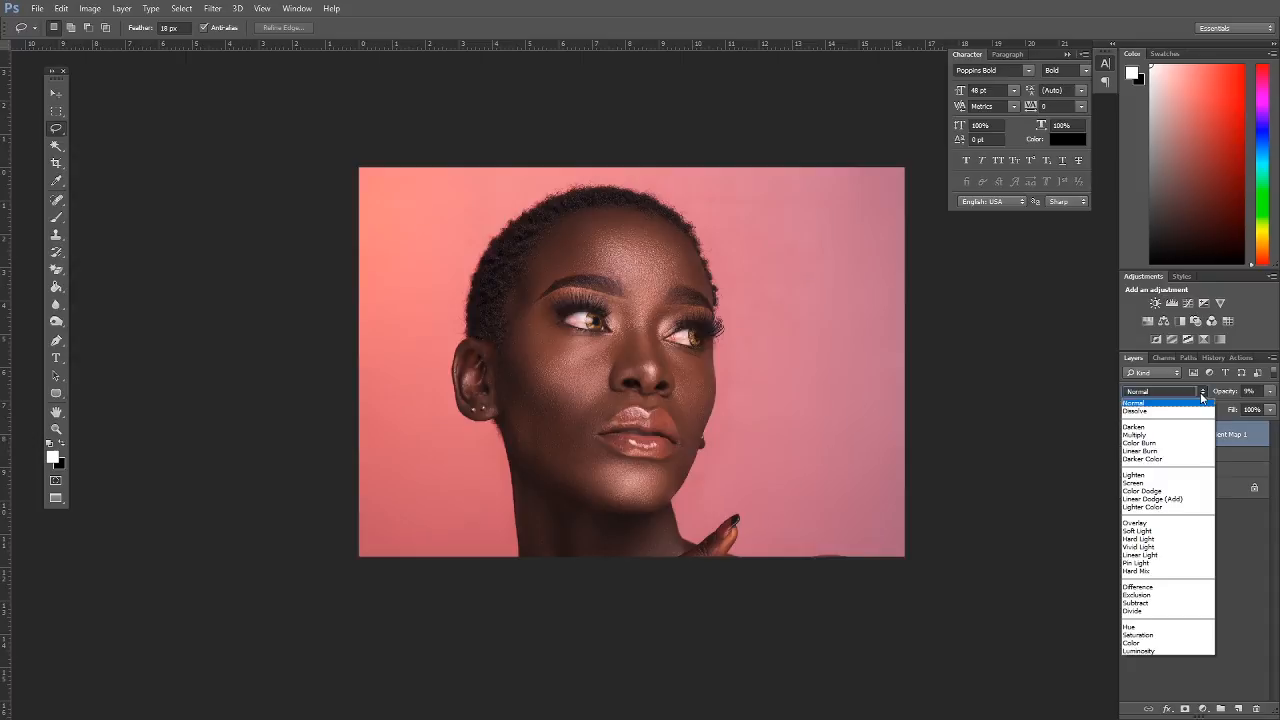
click(1136, 645)
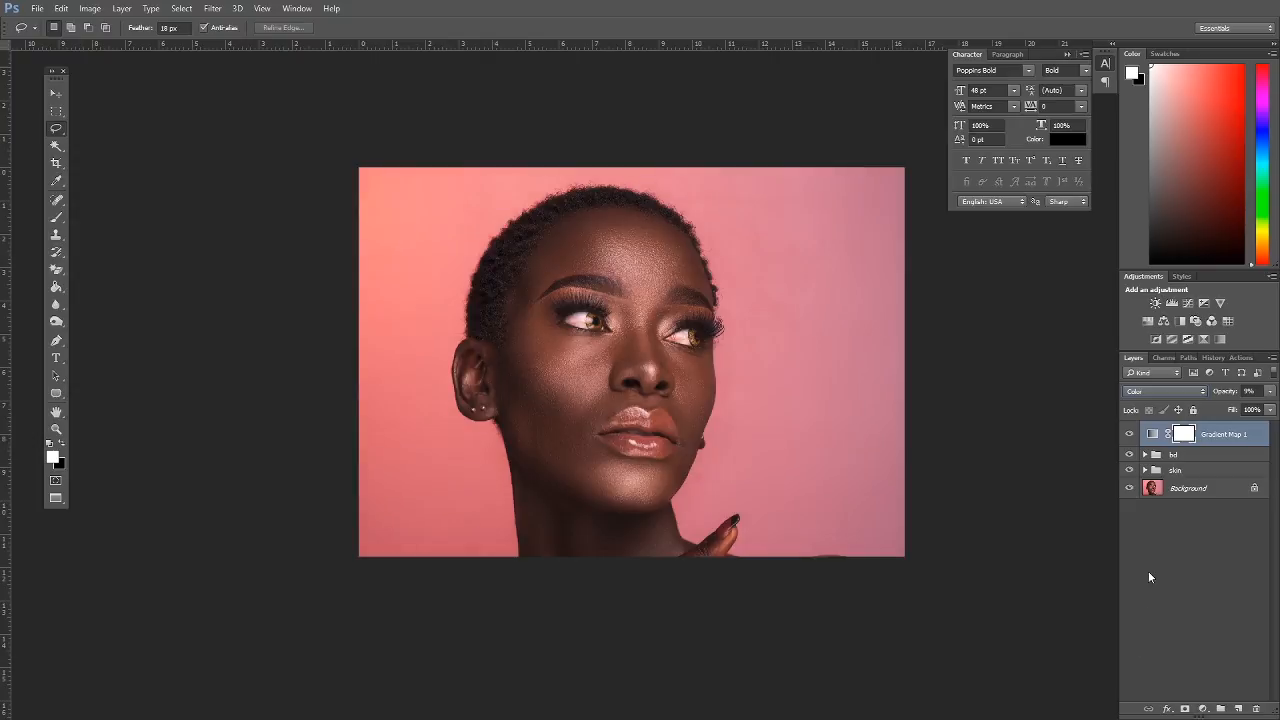
Add a Curves adjustment layer and shape a gentle RGB S-curve, slightly lowering the shadows and raising the highlights
click(1203, 710)
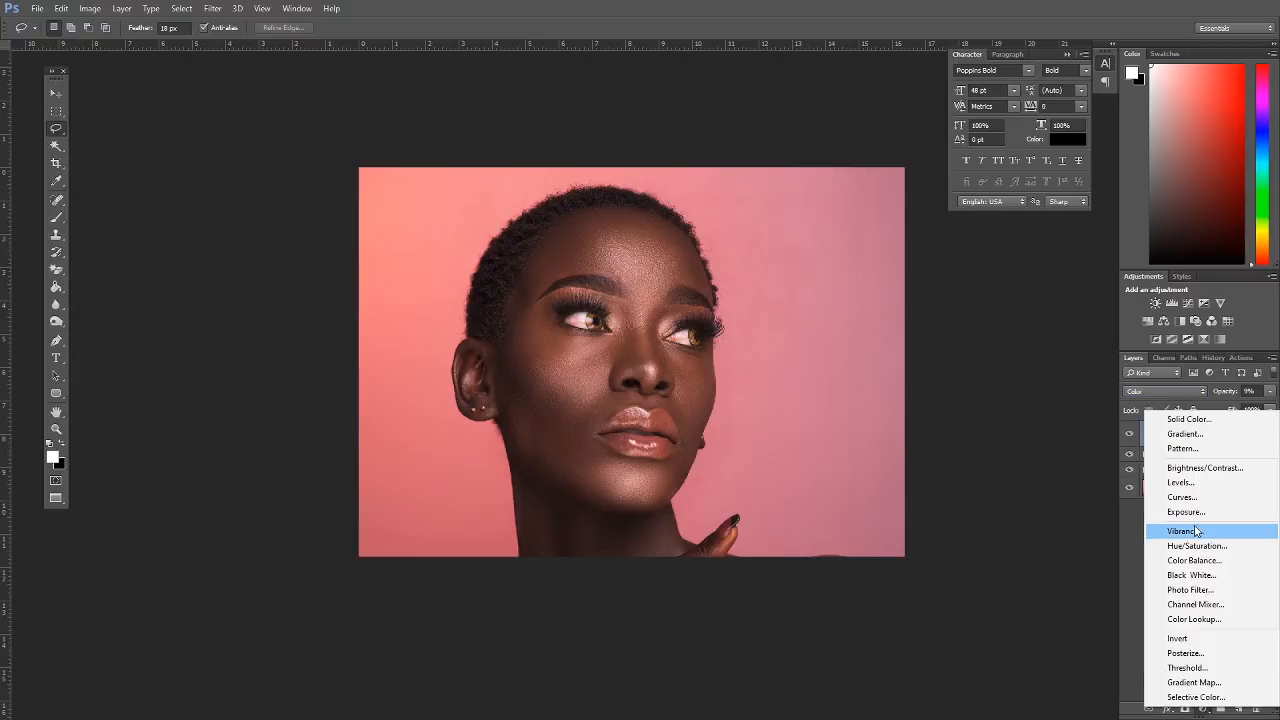
click(1183, 497)
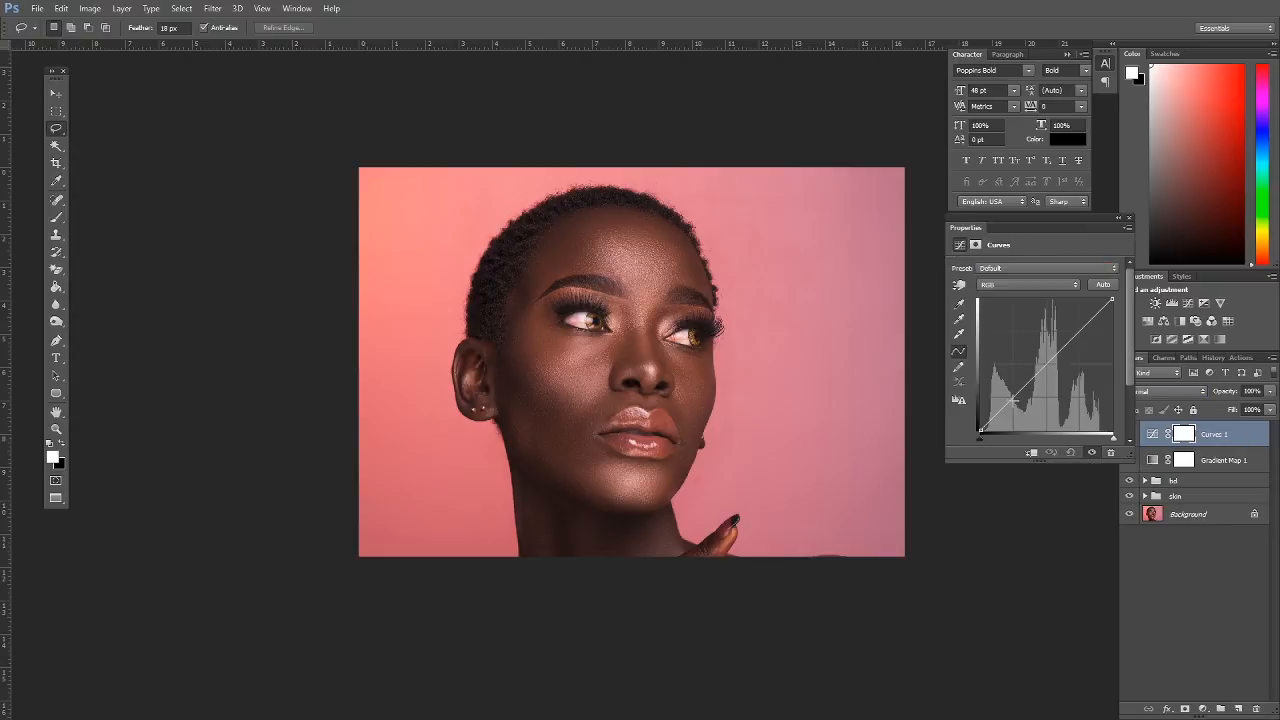
click(1013, 397)
drag(1013, 397, 1016, 400)
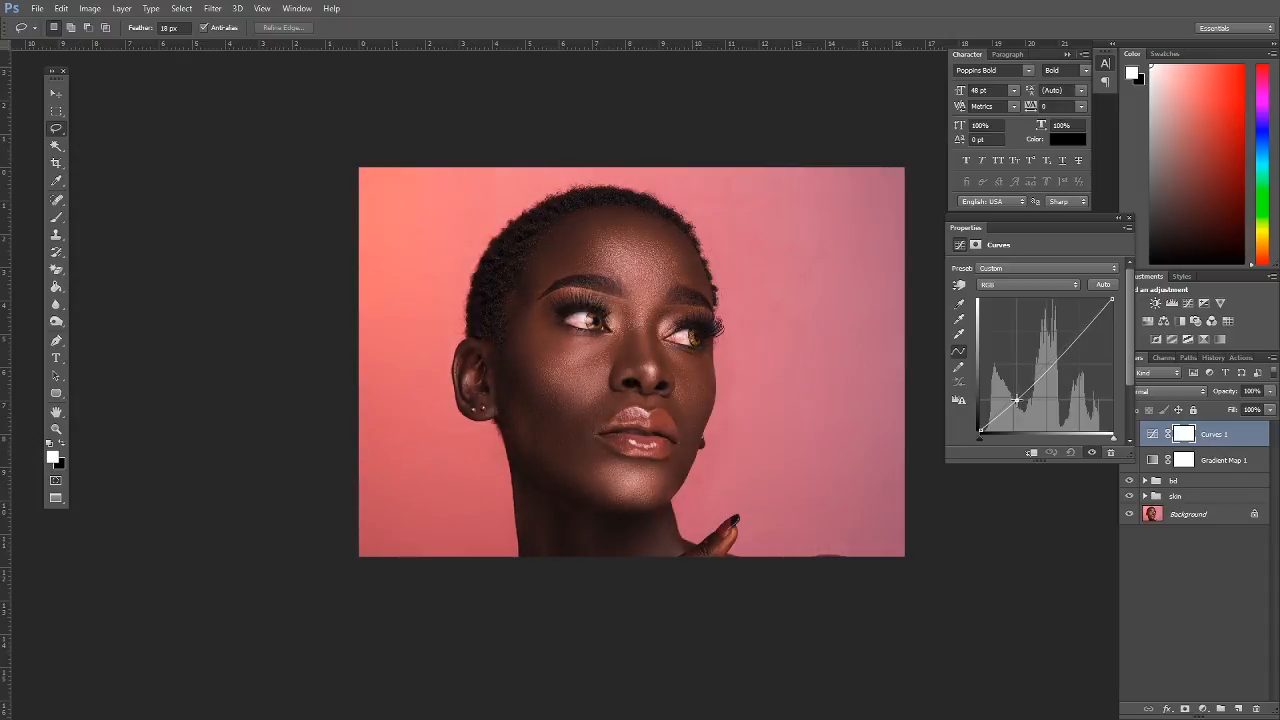
click(1079, 333)
drag(1079, 333, 1075, 331)
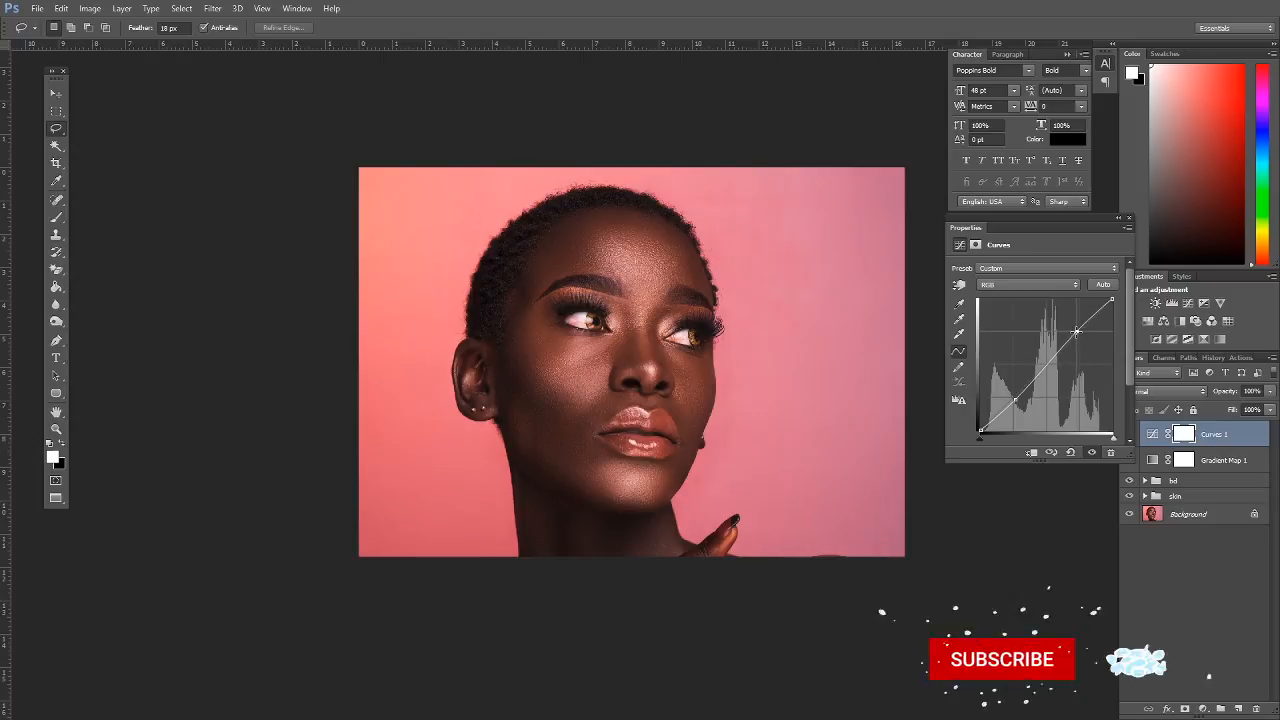
Adjust the Blue channel of the curve to warm the portrait's colours slightly, and close the curve's properties
click(1061, 285)
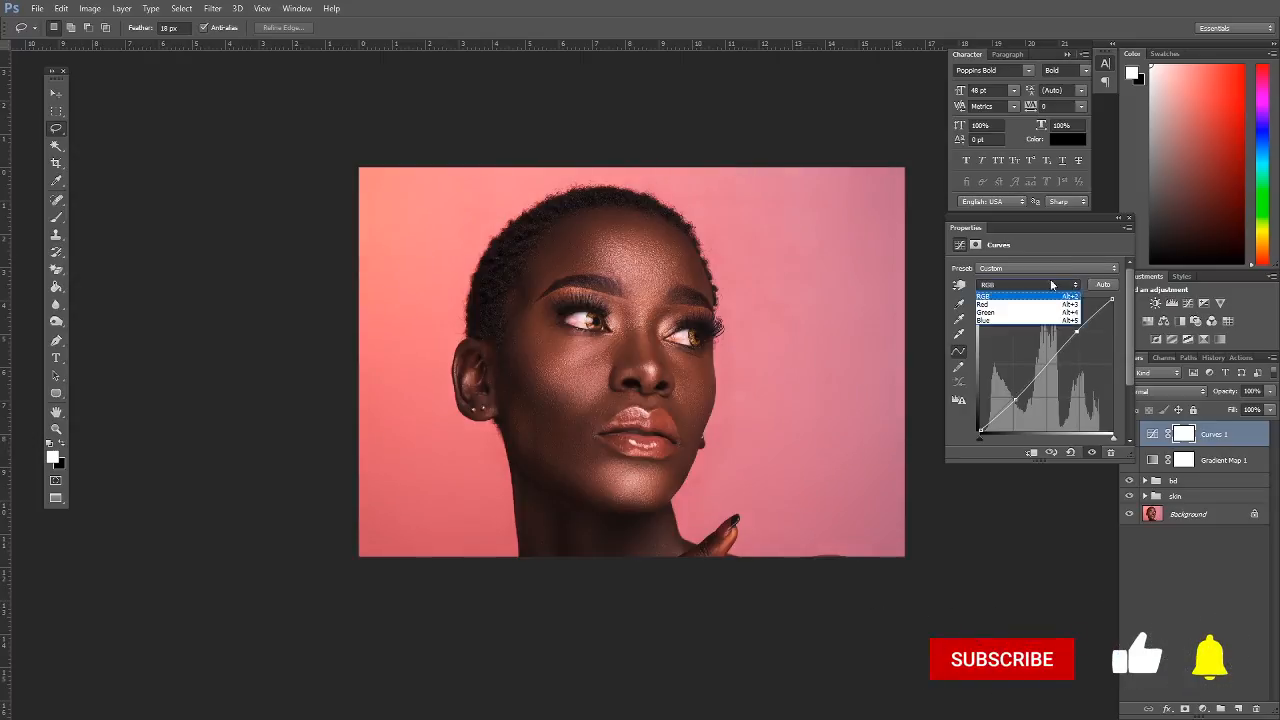
click(1004, 321)
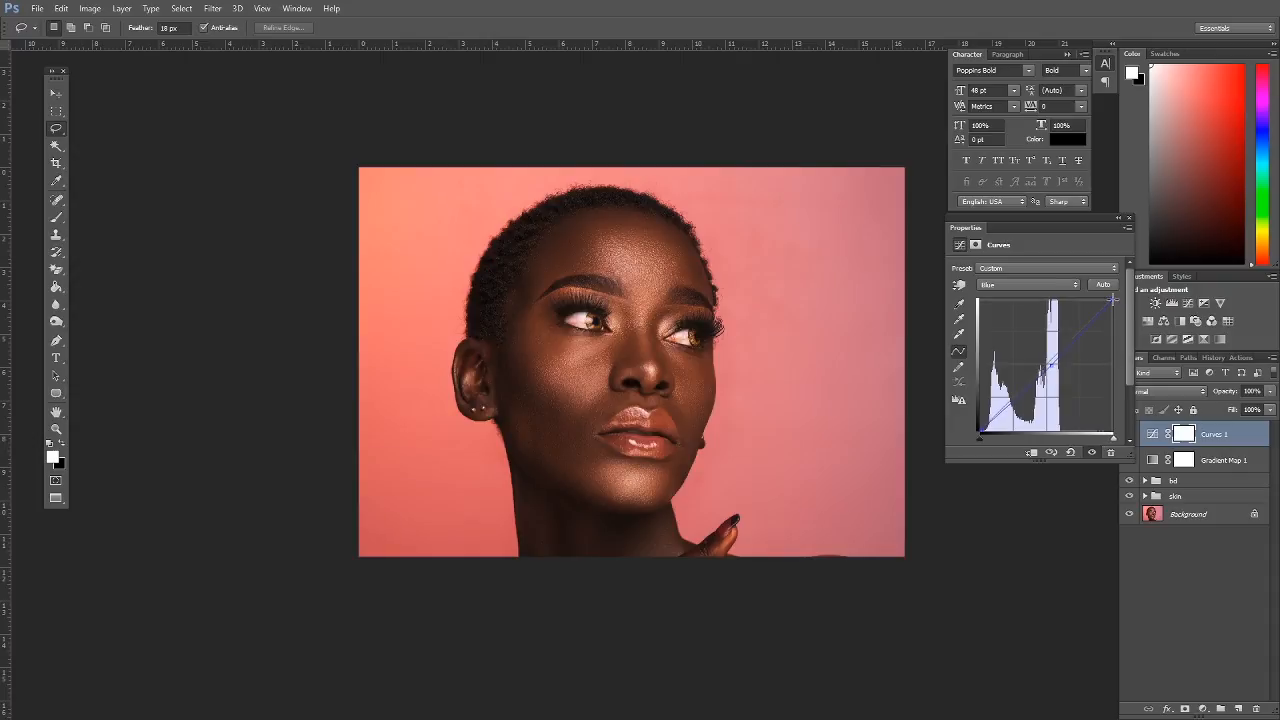
drag(1113, 298, 1112, 298)
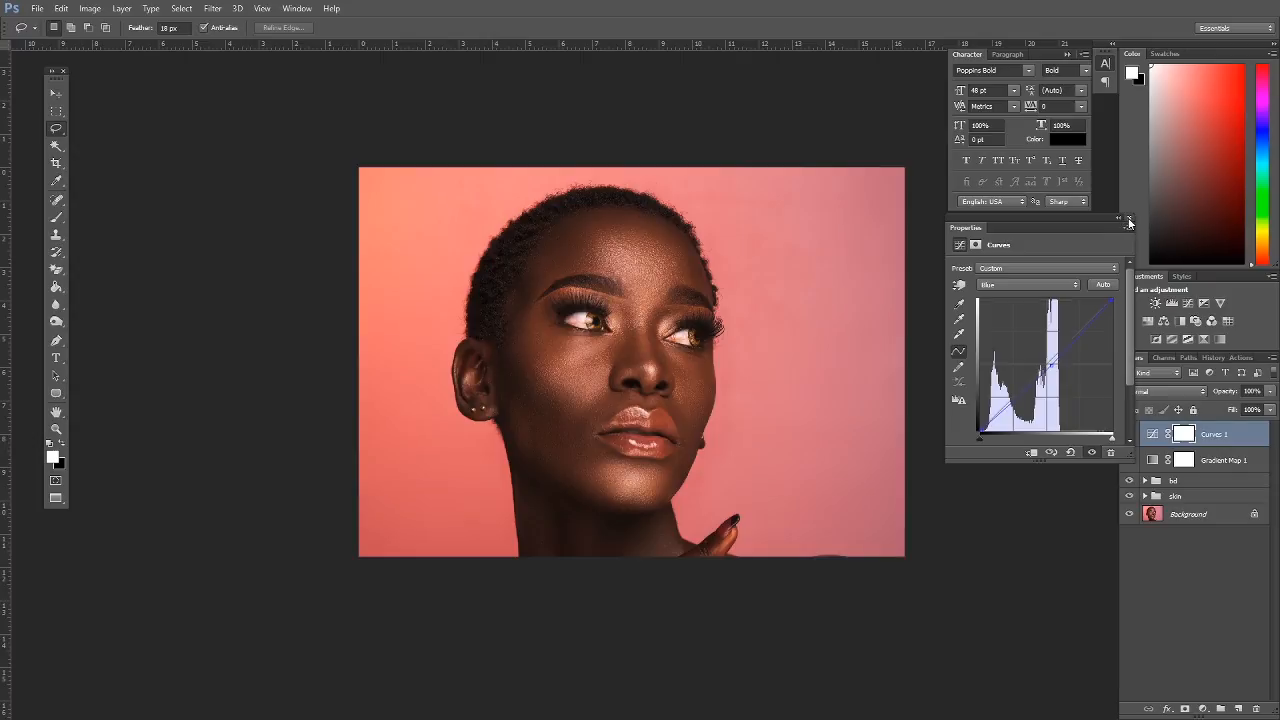
click(1128, 219)
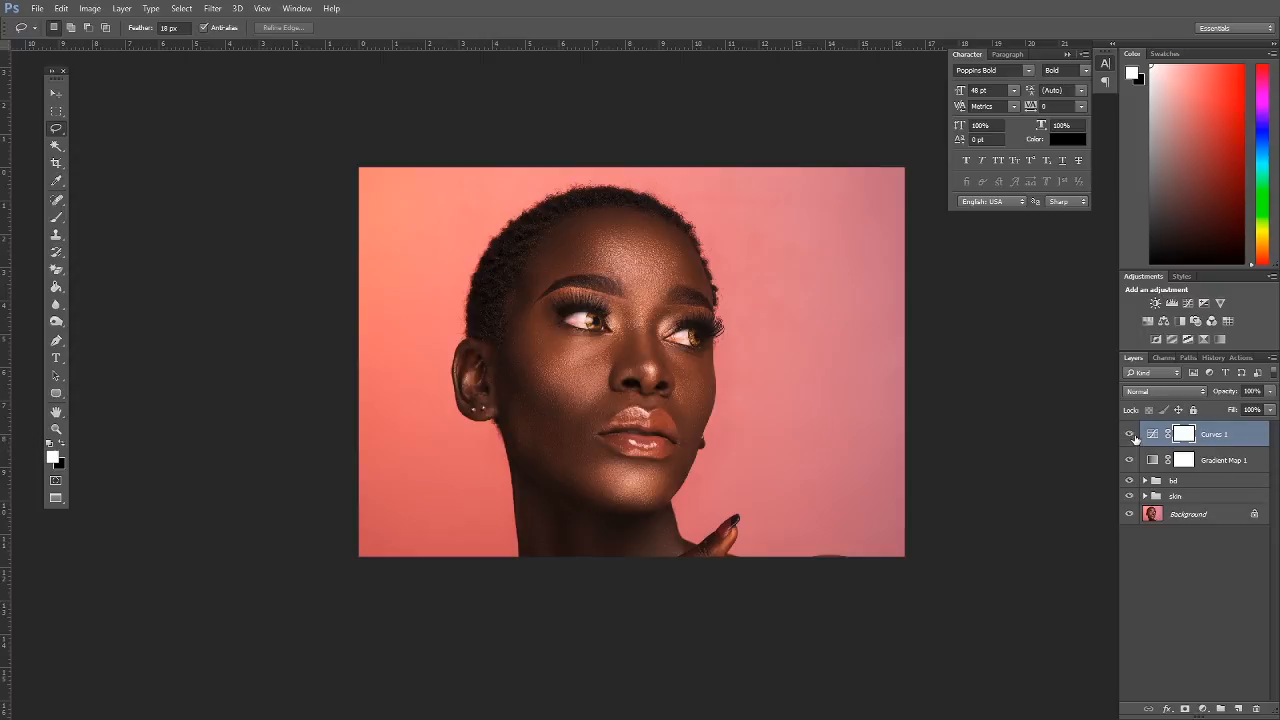
Add a Selective Color adjustment layer, fine-tune the cyan amount in the Reds, and close its properties
click(1204, 709)
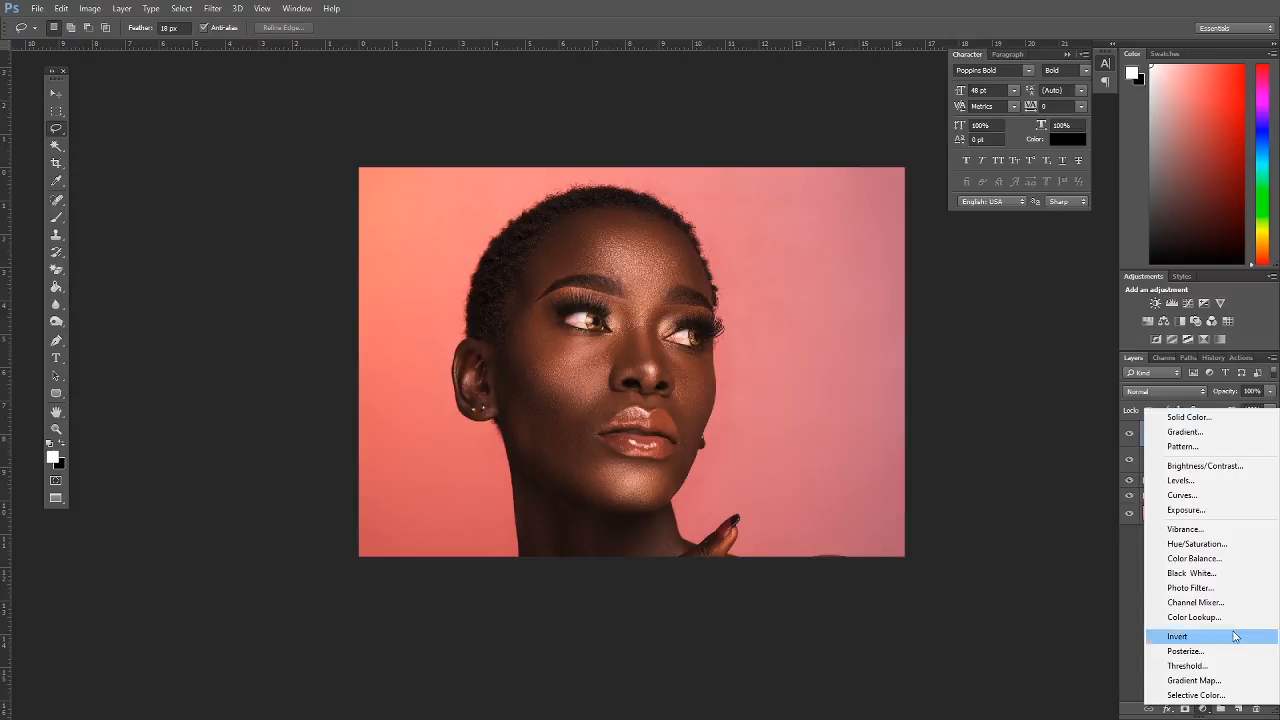
click(1190, 695)
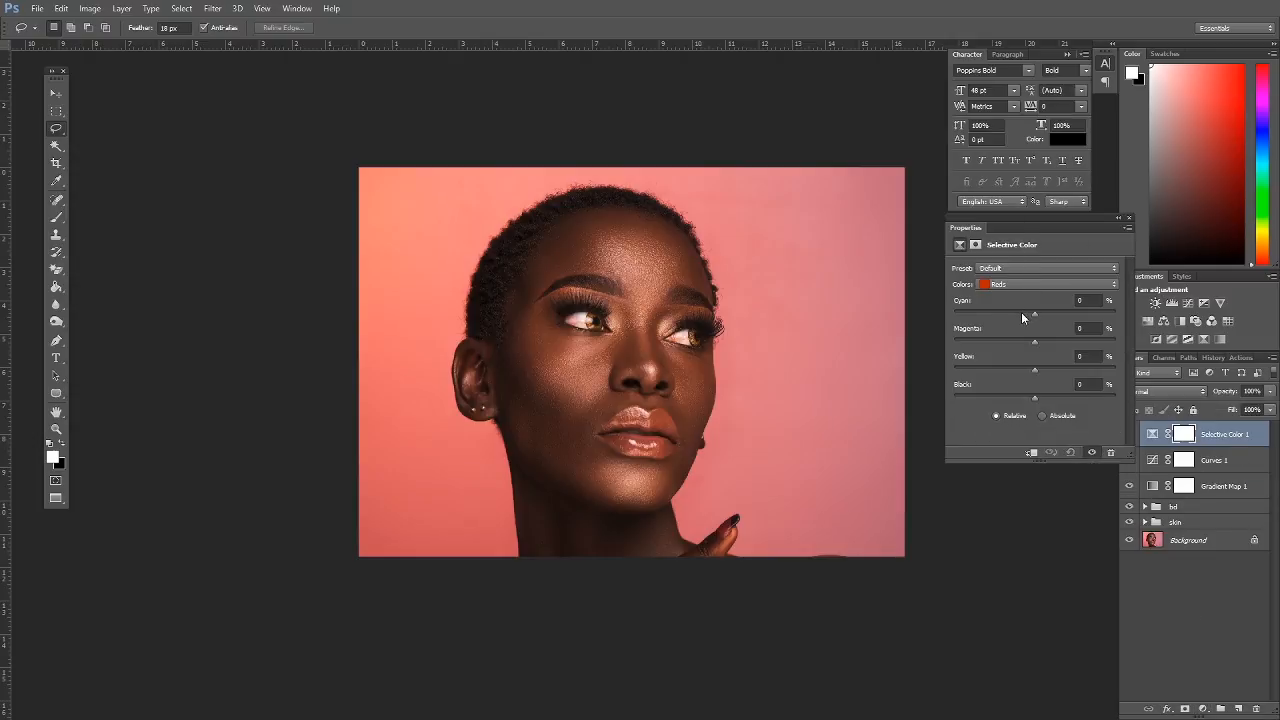
click(1034, 312)
drag(1103, 312, 1038, 313)
click(1127, 220)
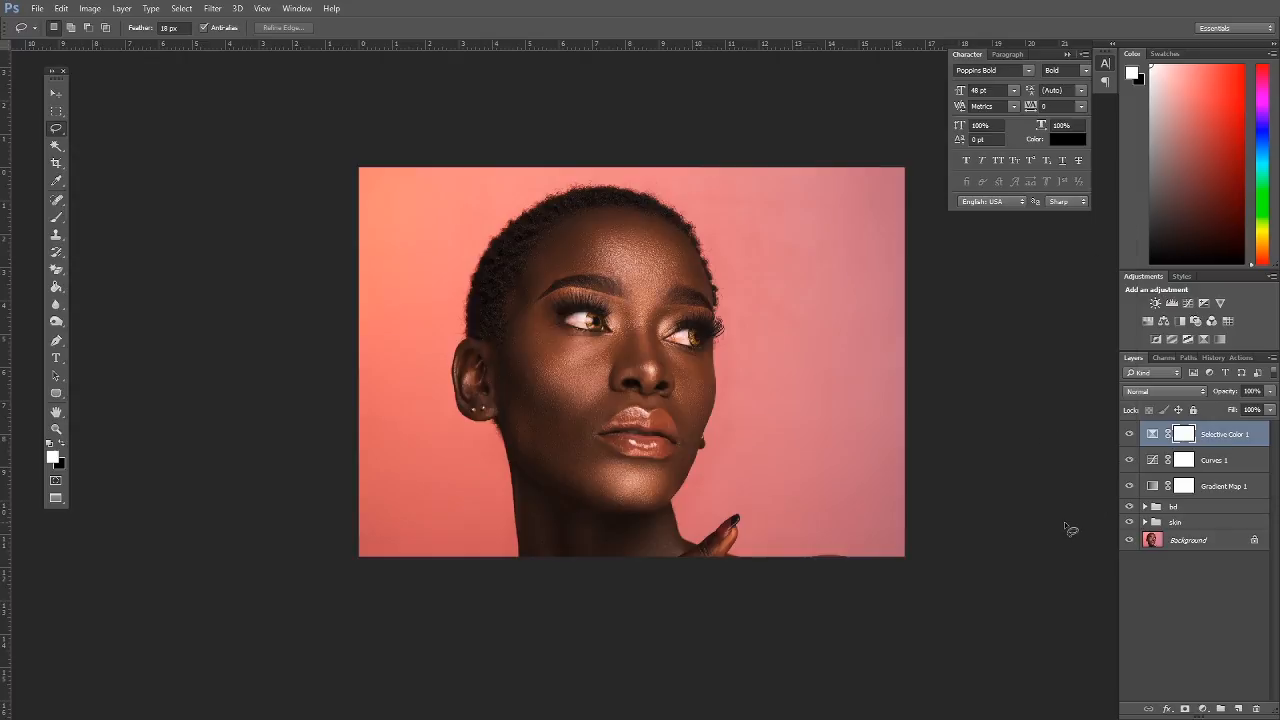